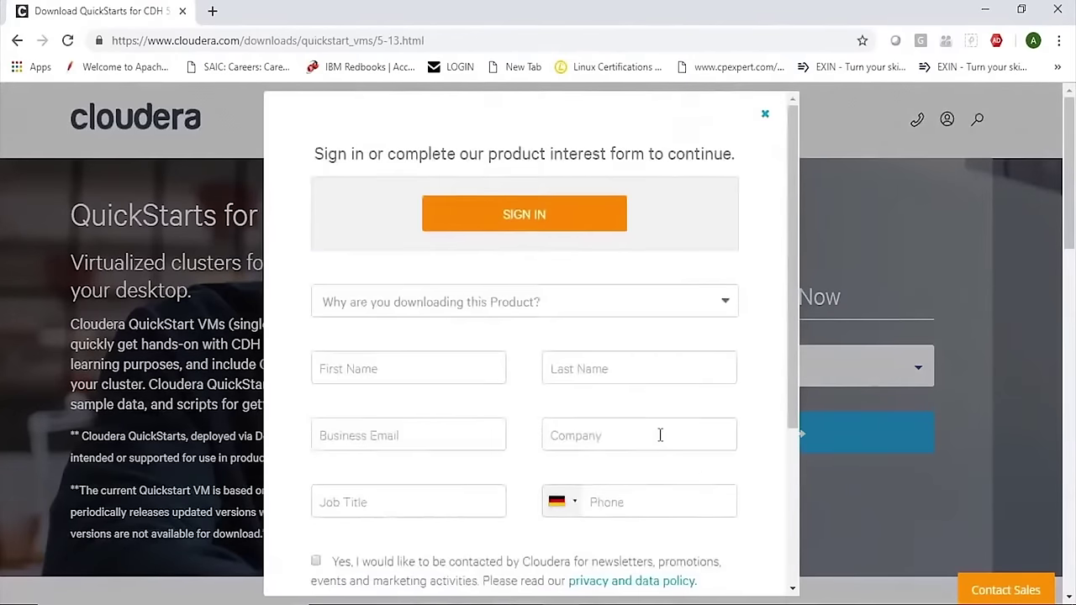
# Dismiss the Cloudera product interest form and open the cloudera-quickstart-vm-5.13.0-0-virtualbox folder in Downloads using File Explorer
pyautogui.click(764, 114)
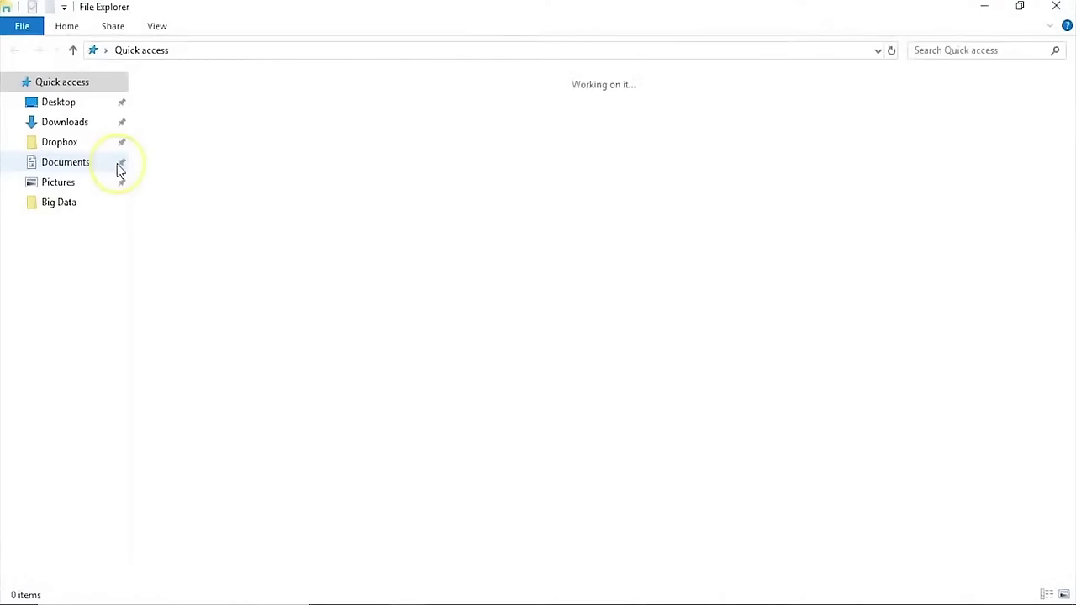
pyautogui.click(76, 132)
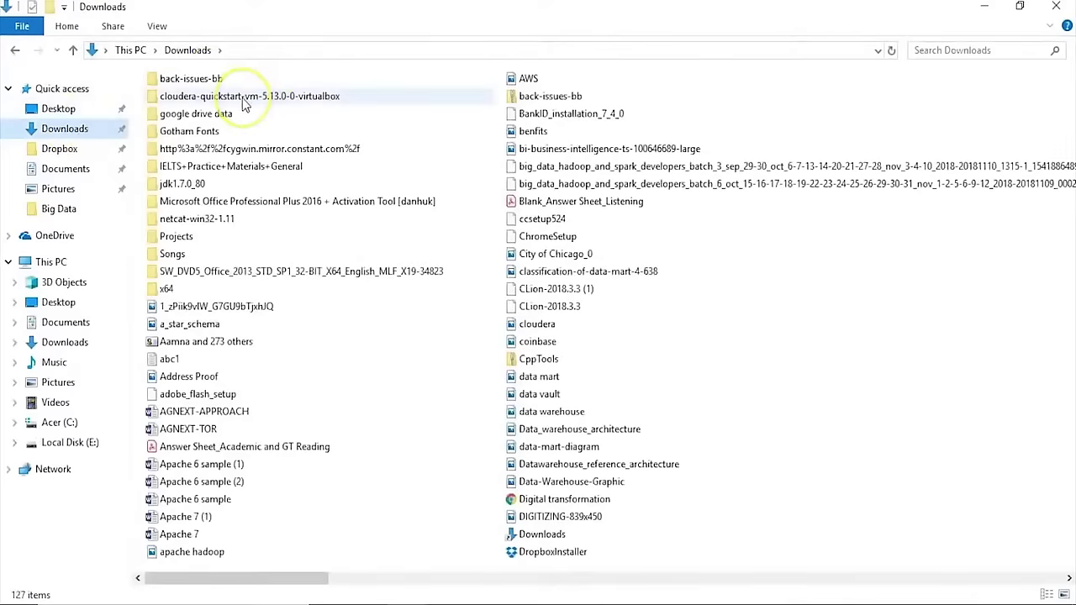
pyautogui.doubleClick(243, 98)
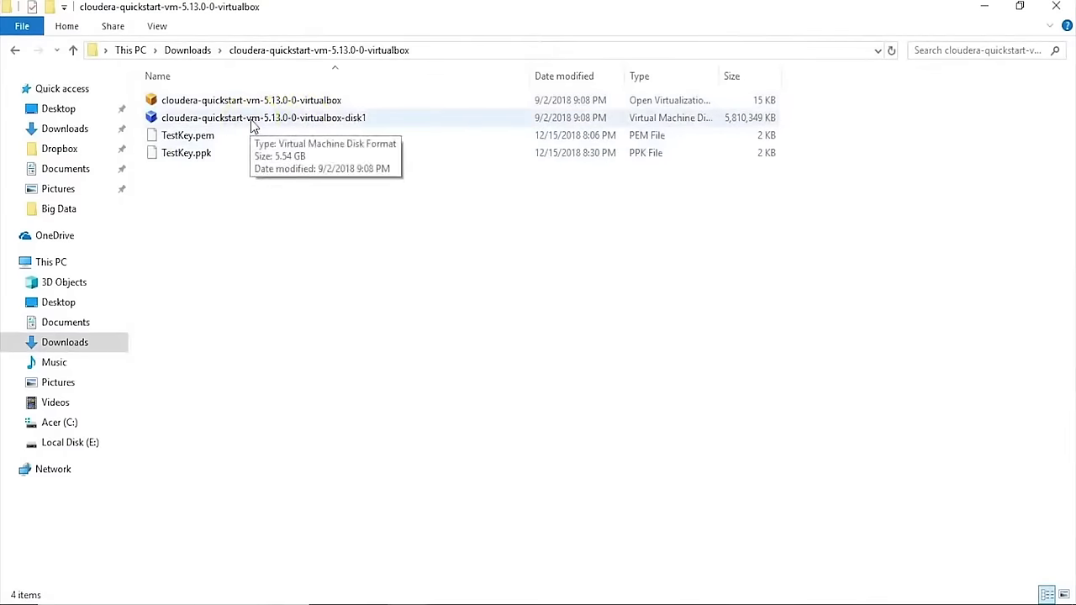
# Permanently delete TestKey.pem and TestKey.ppk from the Cloudera QuickStart folder, and close the folder window
pyautogui.click(205, 138)
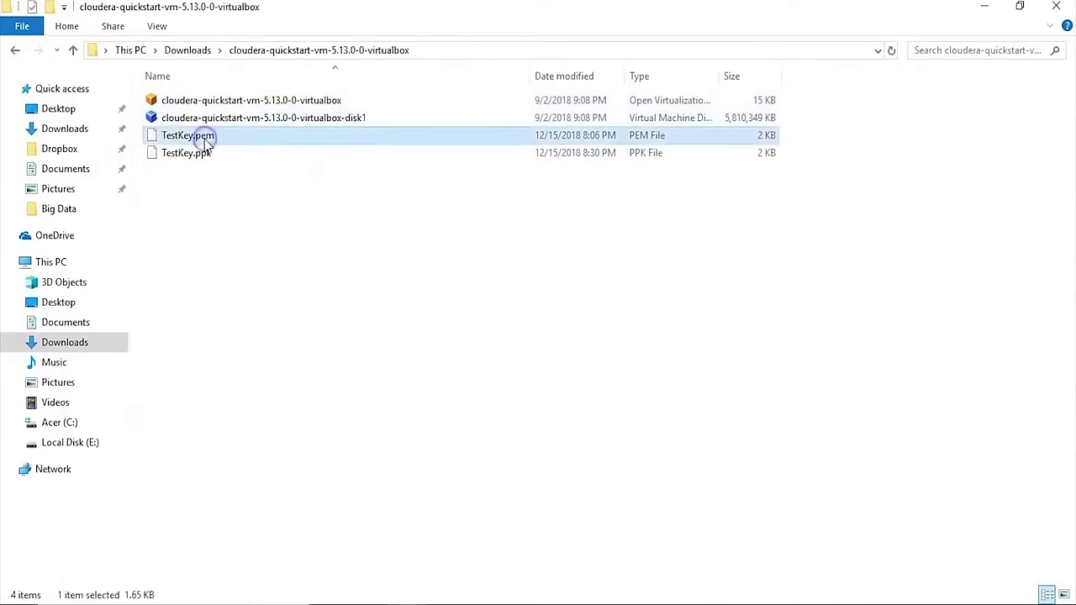
pyautogui.hotkey('shift', 'Down')
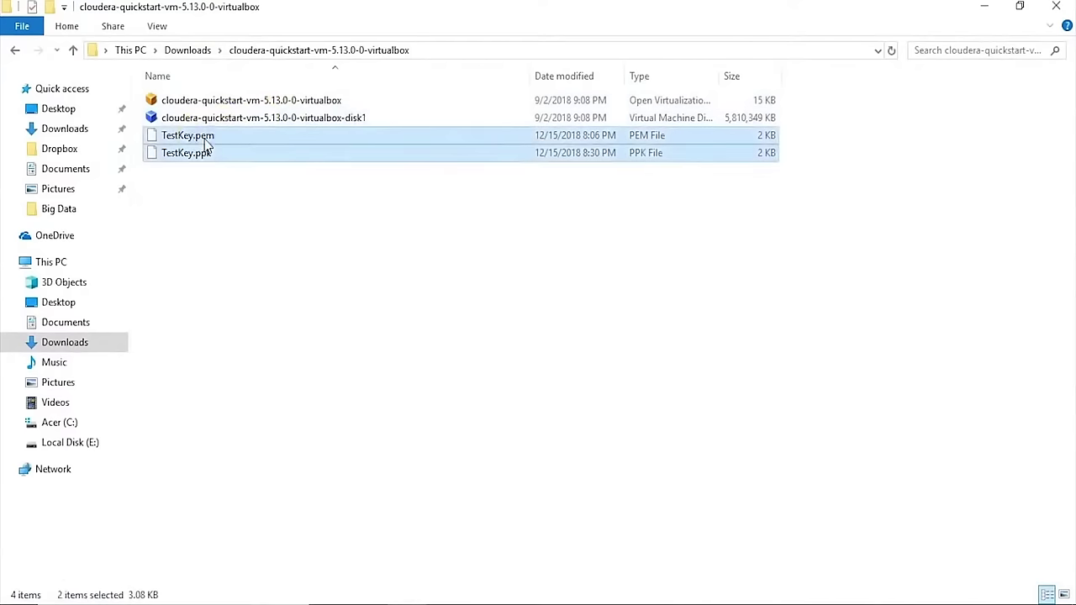
pyautogui.hotkey('shift', 'Delete')
pyautogui.press('Return')
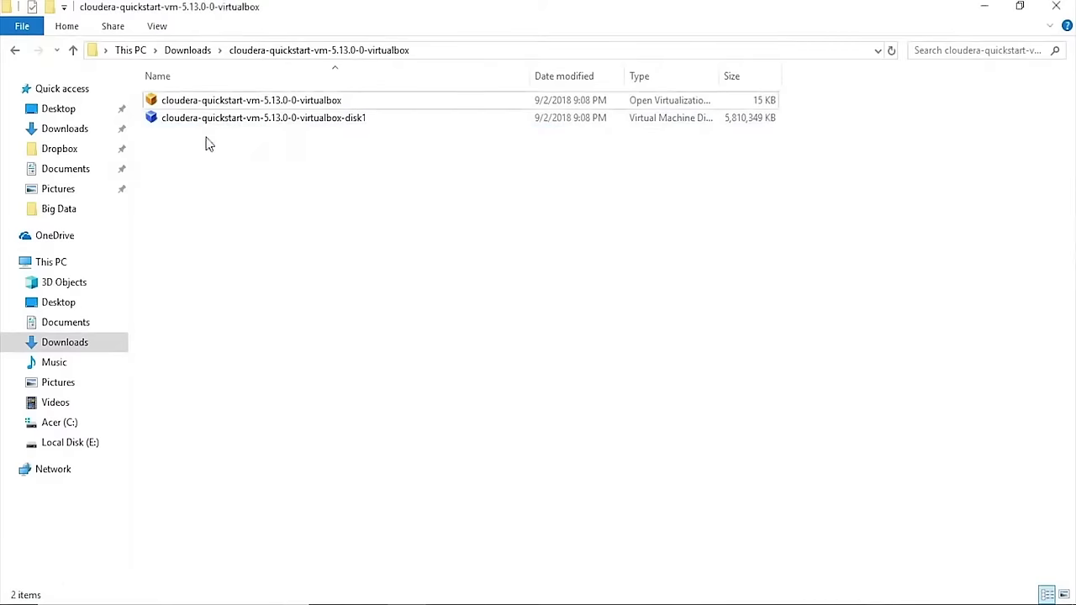
pyautogui.click(1054, 9)
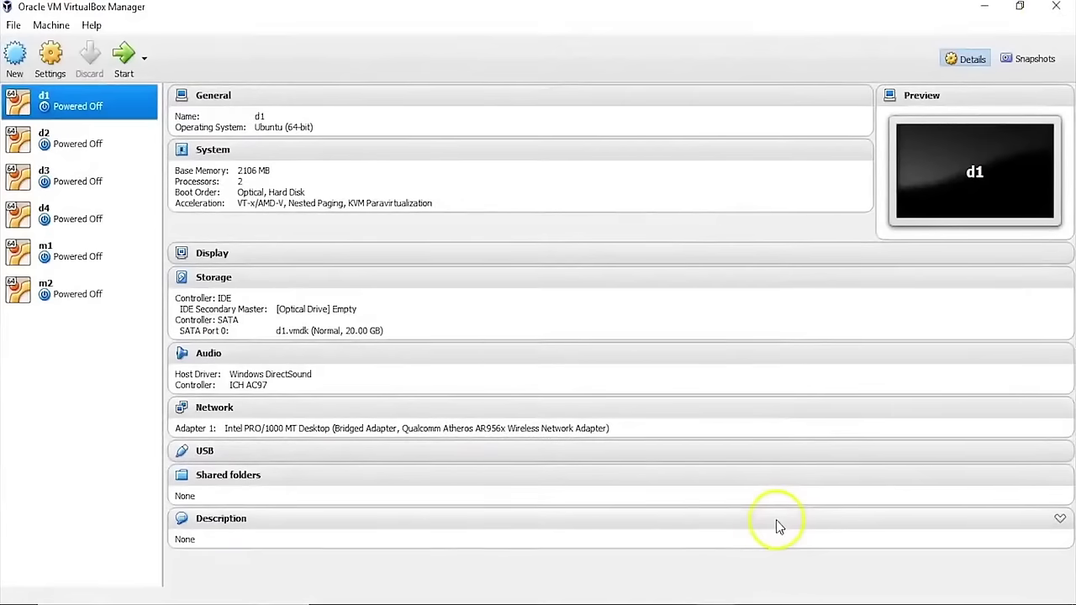
# In Oracle VM VirtualBox Manager, choose cloudera-quickstart-vm-5.13.0-0-virtualbox.ovf from its Downloads folder as the appliance to import
pyautogui.click(13, 25)
pyautogui.click(68, 70)
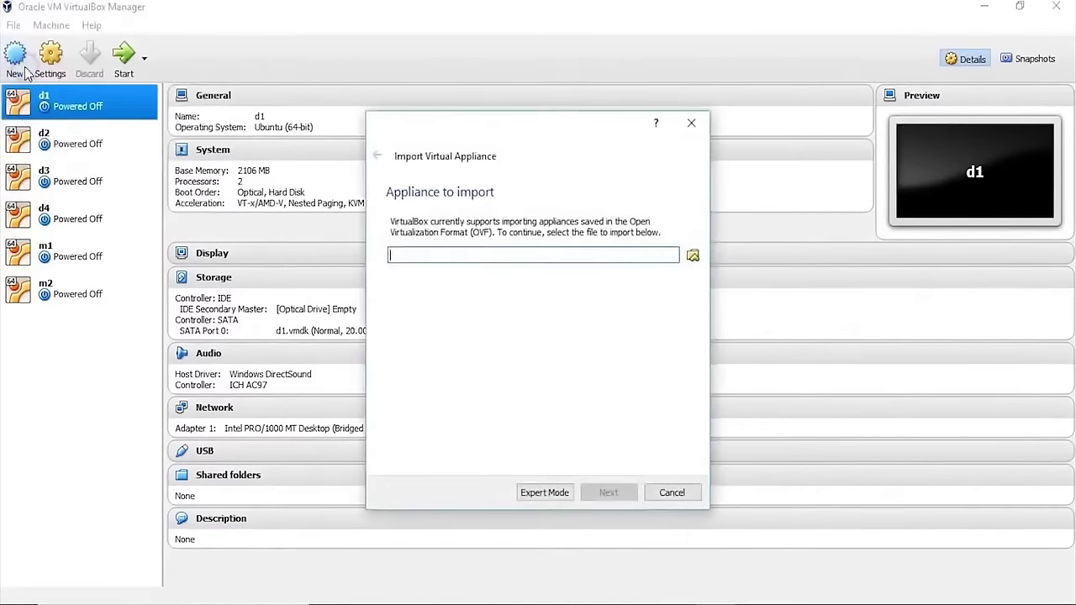
pyautogui.click(693, 255)
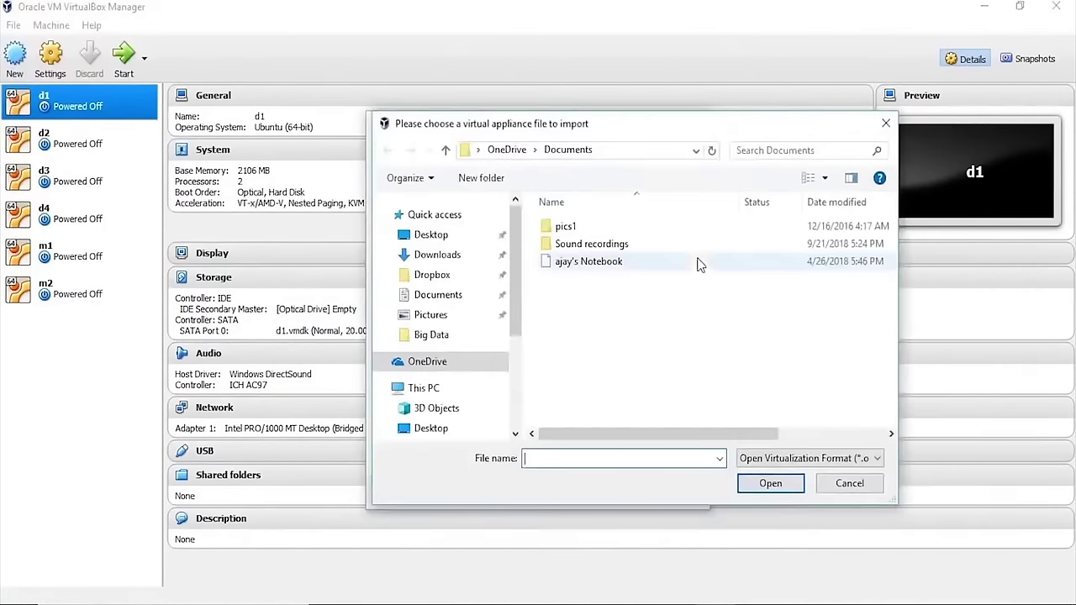
pyautogui.click(462, 259)
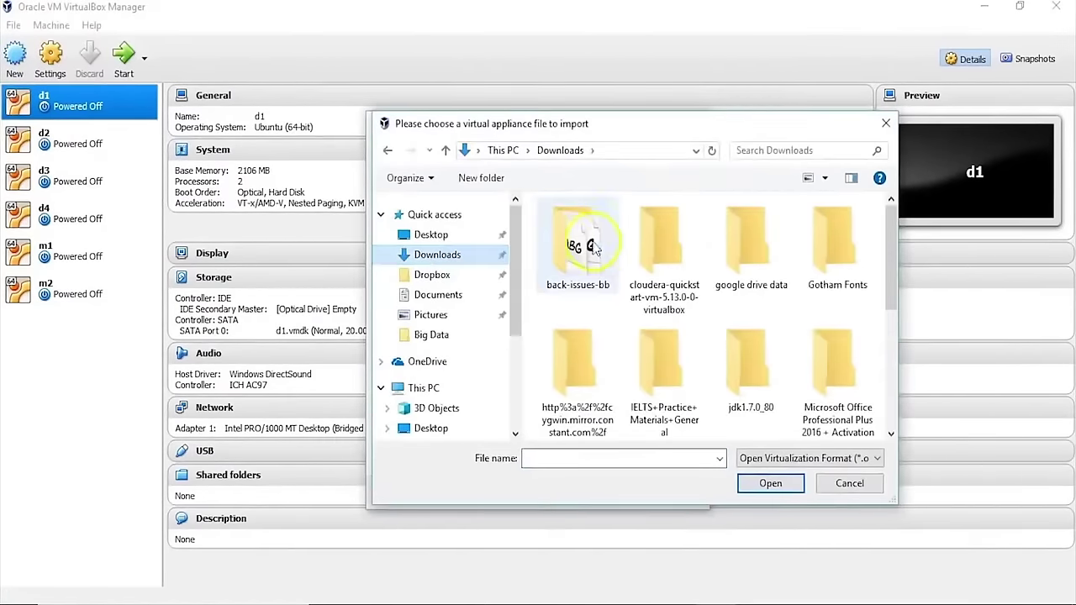
pyautogui.doubleClick(664, 252)
pyautogui.click(654, 235)
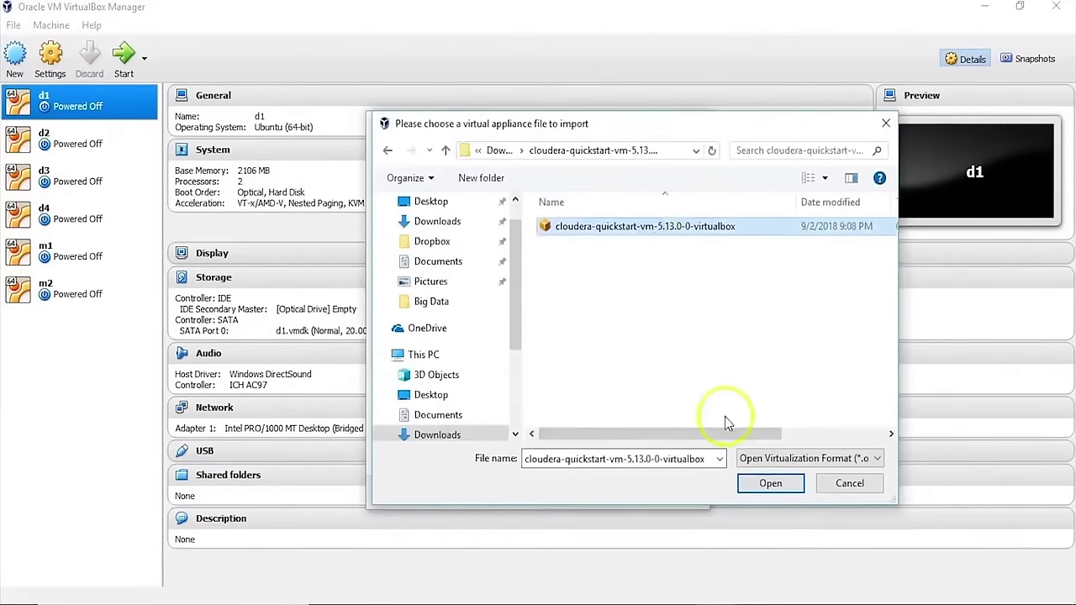
pyautogui.click(756, 483)
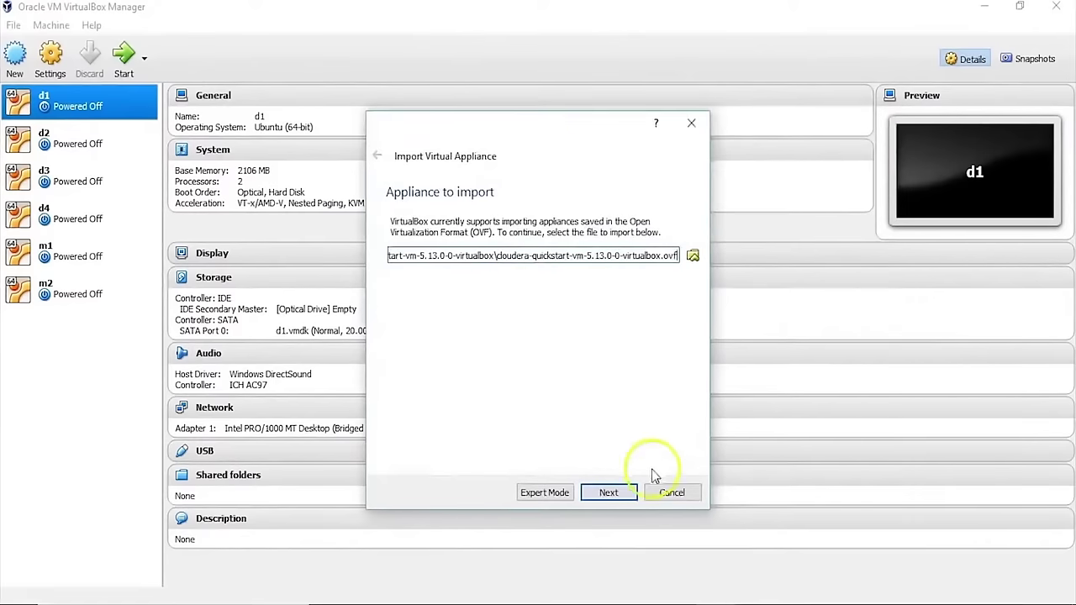
# Review the suggested appliance settings and import the Cloudera QuickStart virtual machine with its default configuration
pyautogui.click(610, 493)
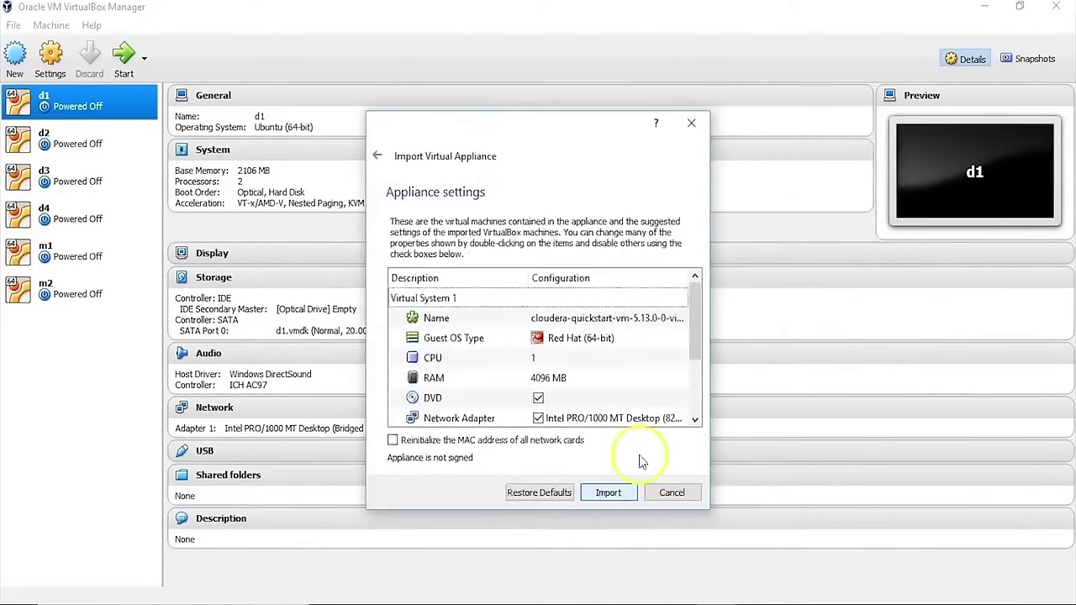
pyautogui.click(694, 419)
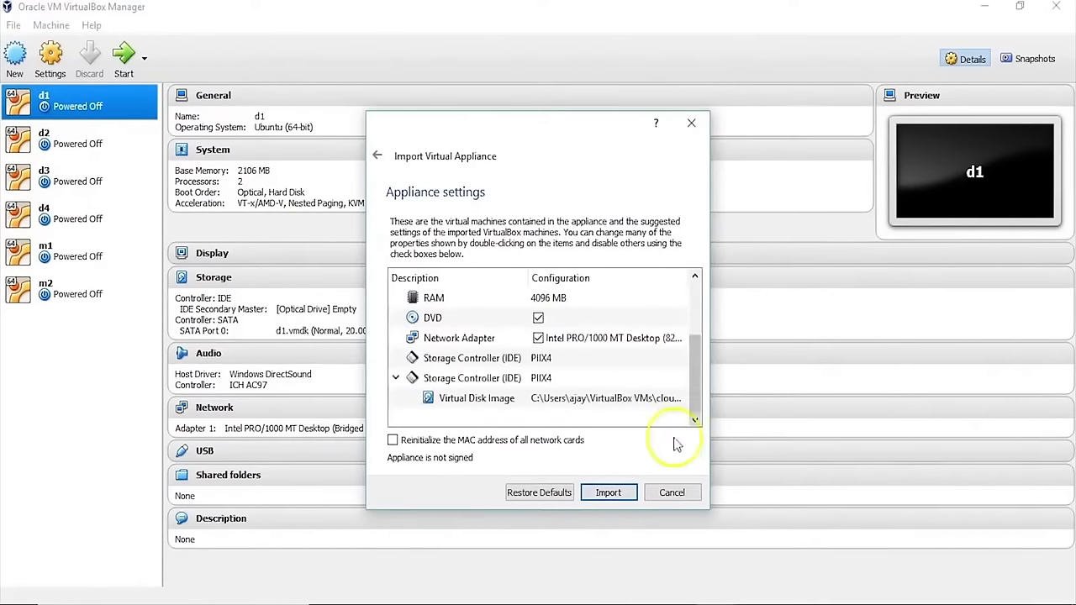
pyautogui.click(609, 493)
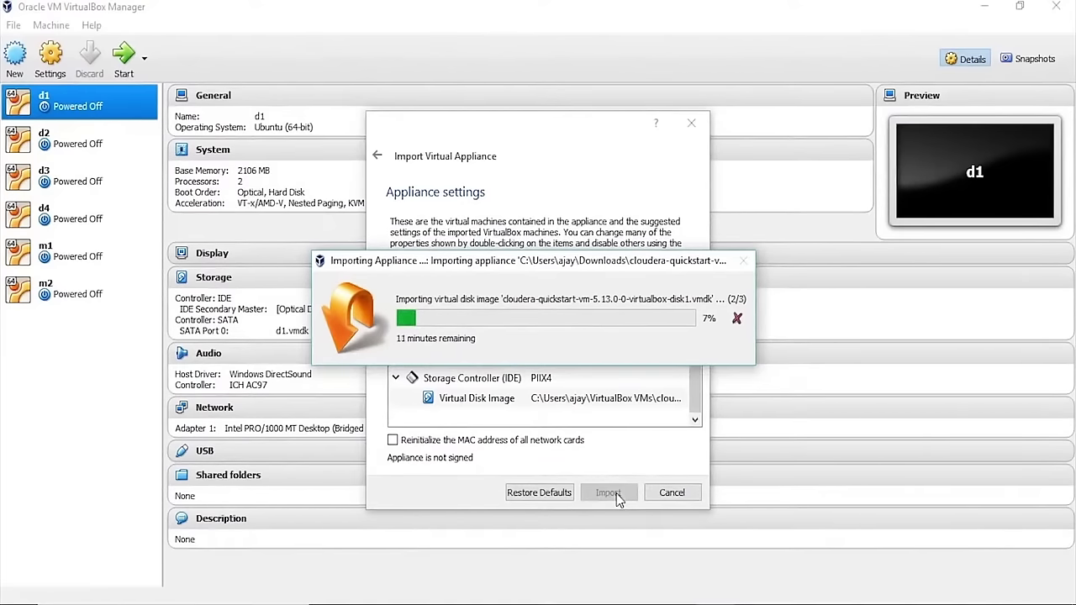
pyautogui.click(500, 427)
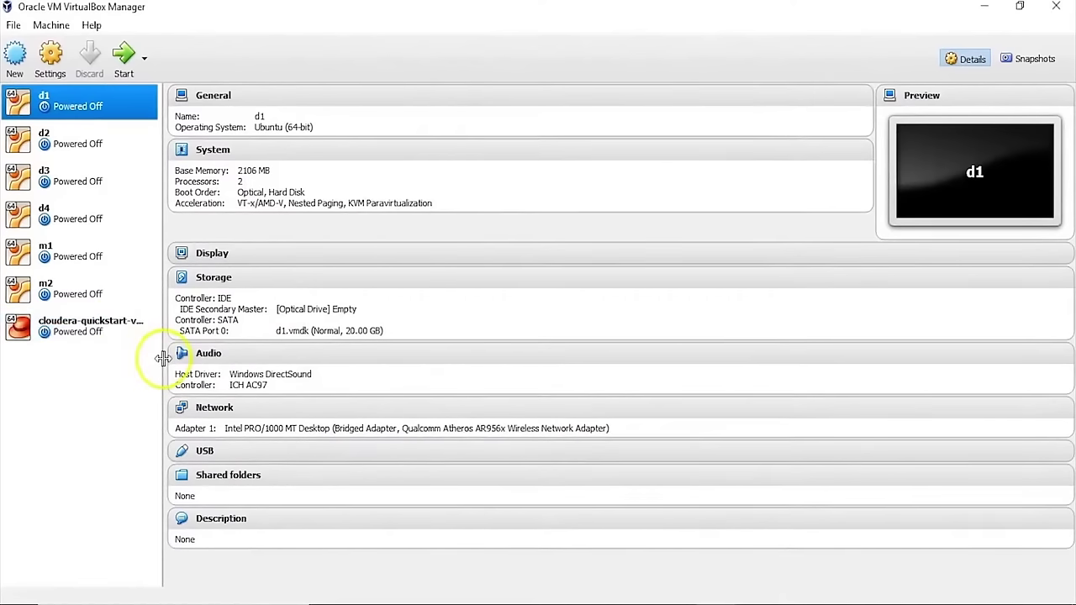
# Set the base memory of the imported Cloudera QuickStart virtual machine to about 5039 MB
pyautogui.moveTo(162, 359)
pyautogui.mouseDown()
pyautogui.moveTo(262, 357)
pyautogui.moveTo(168, 359)
pyautogui.mouseUp()
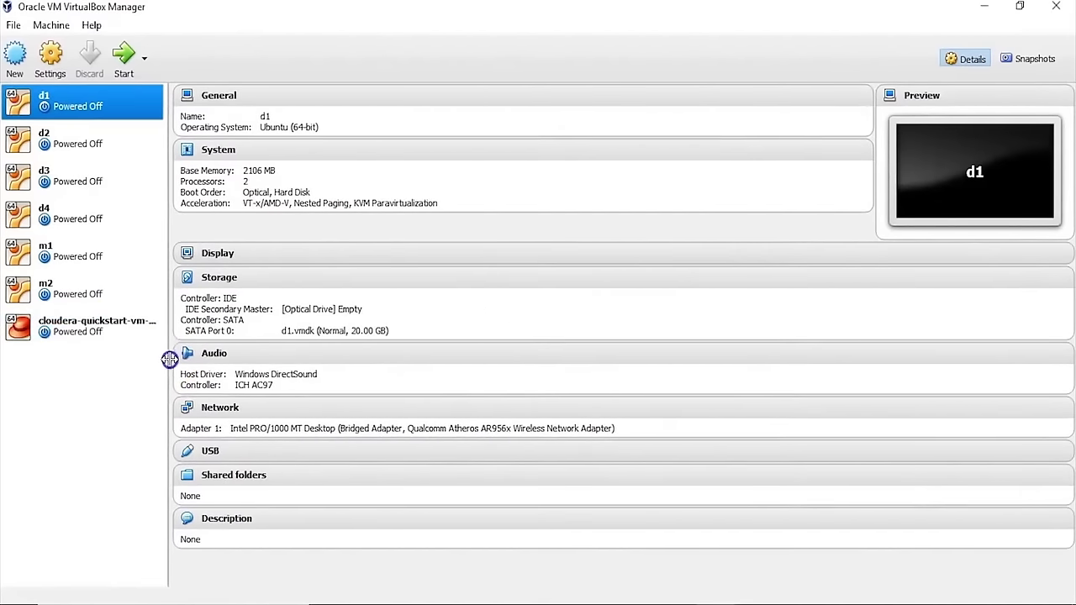
pyautogui.click(95, 340)
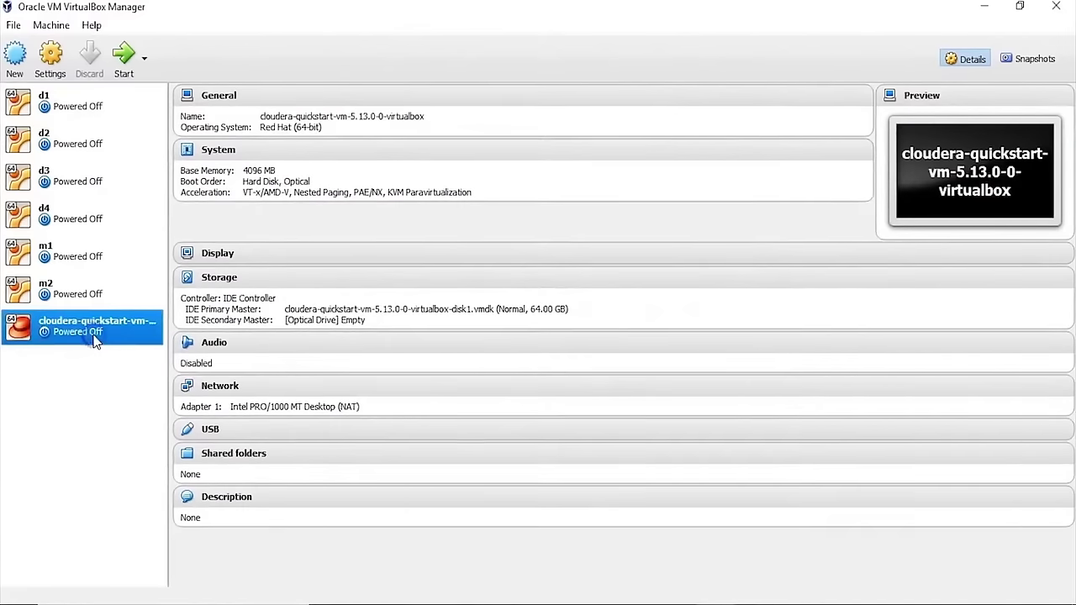
pyautogui.click(53, 74)
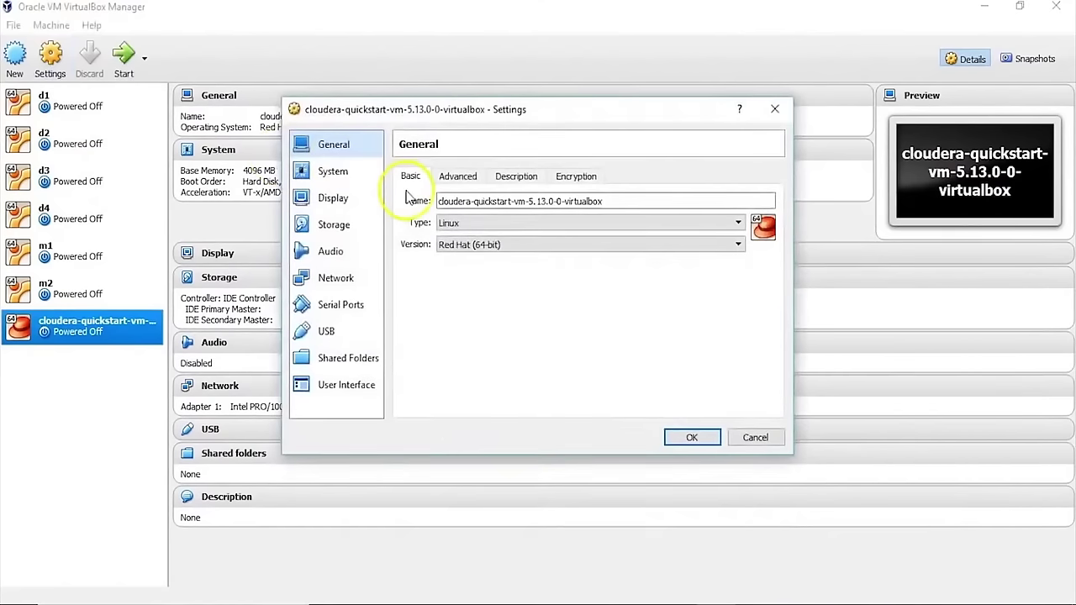
pyautogui.click(341, 178)
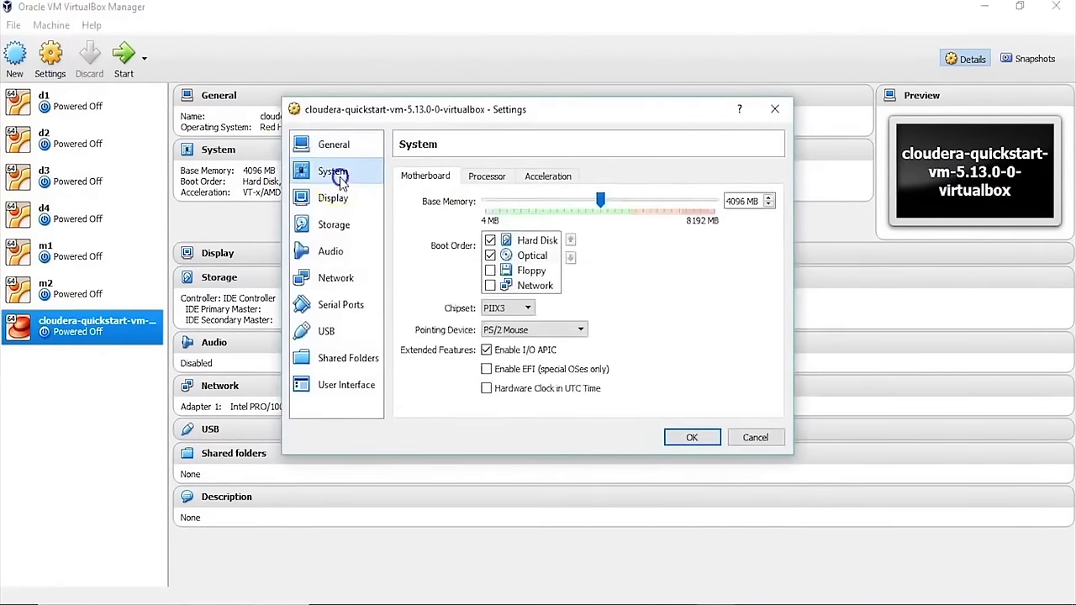
pyautogui.moveTo(600, 200); pyautogui.dragTo(626, 203)
# Set the Cloudera QuickStart virtual machine's processor count to 2
pyautogui.click(488, 176)
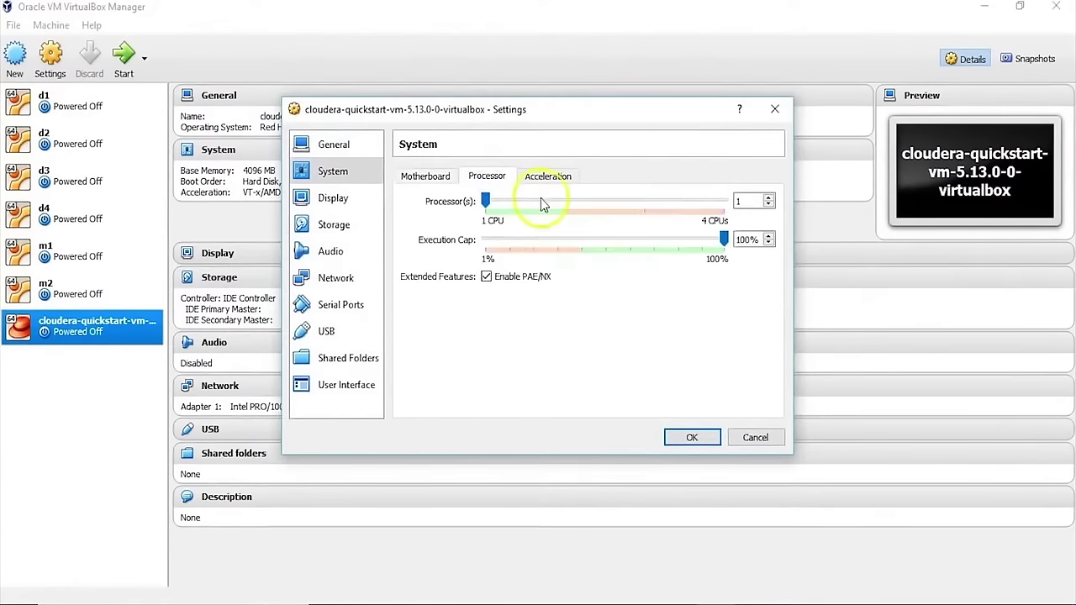
pyautogui.click(566, 204)
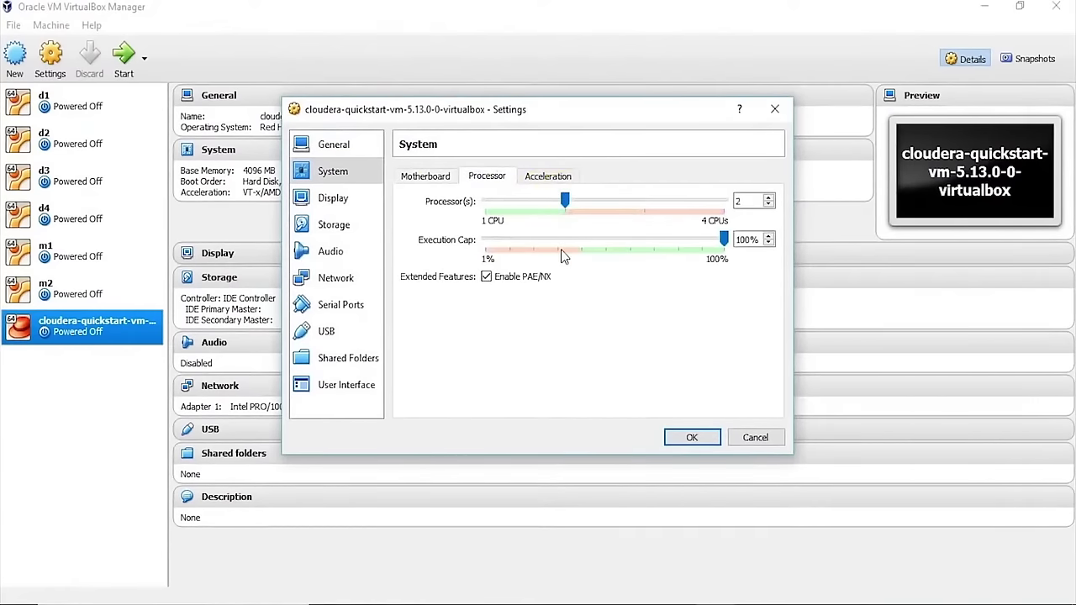
pyautogui.moveTo(563, 256)
pyautogui.click(540, 341)
# Check the virtual machine's network adapter attachment and save the changed machine settings
pyautogui.click(337, 278)
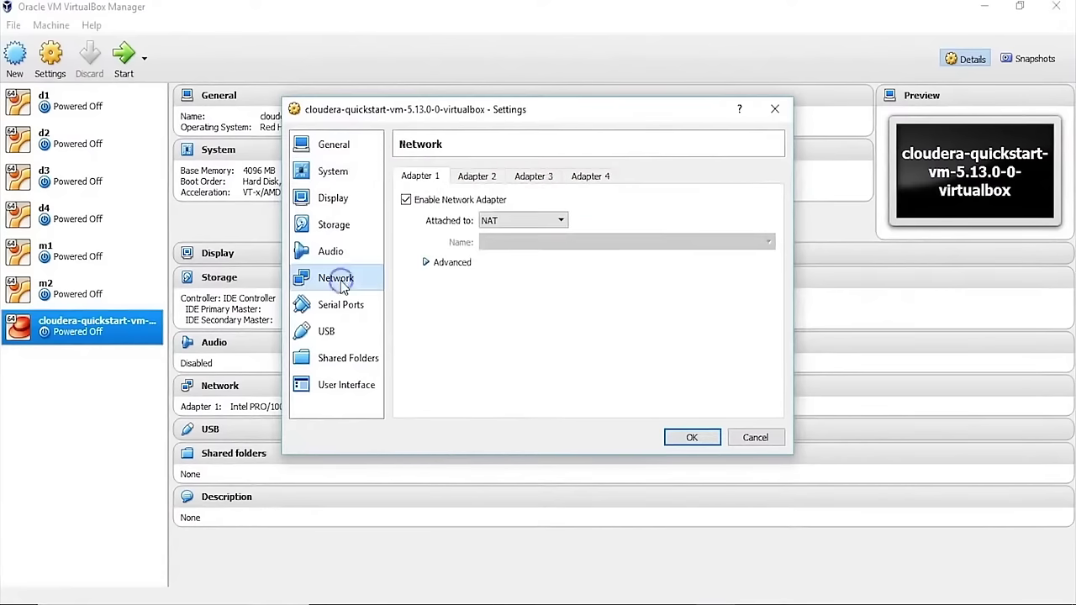
pyautogui.click(495, 289)
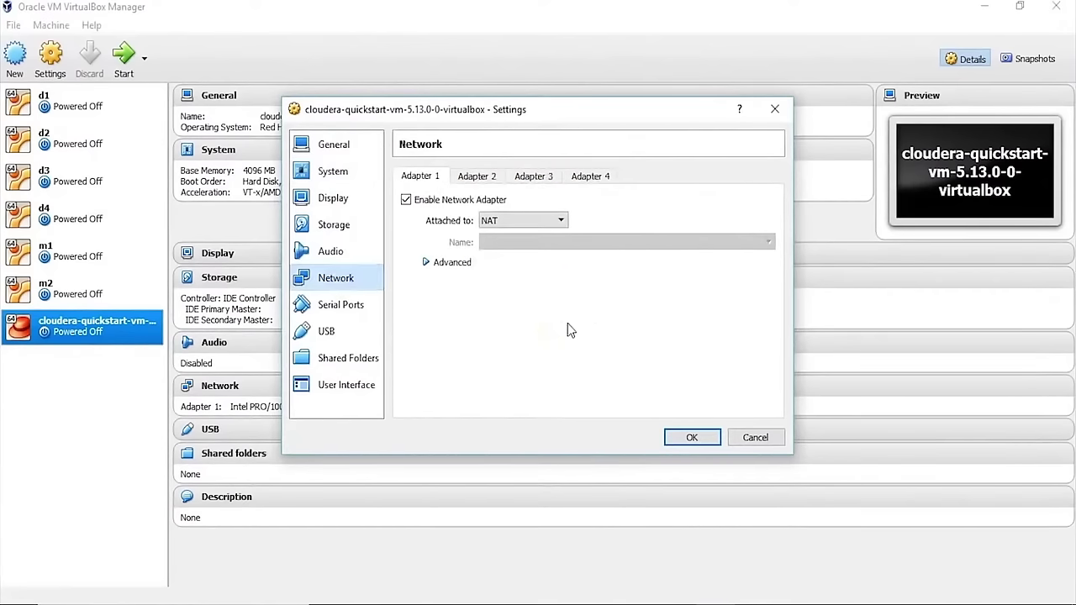
pyautogui.click(682, 437)
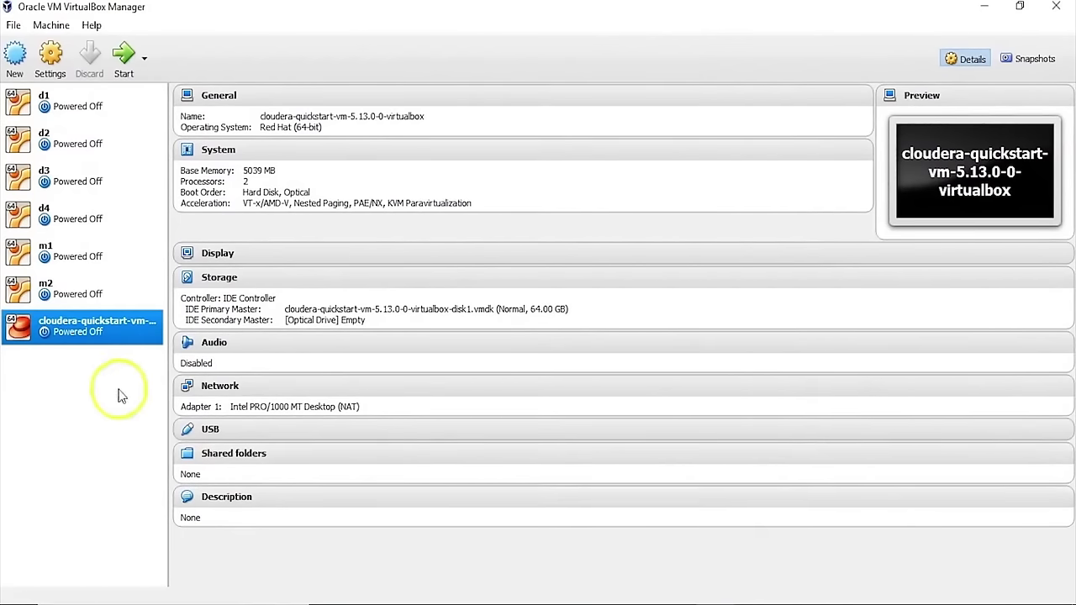
# Start the Cloudera QuickStart virtual machine, dismiss the keyboard capture notice and maximize its window
pyautogui.click(125, 55)
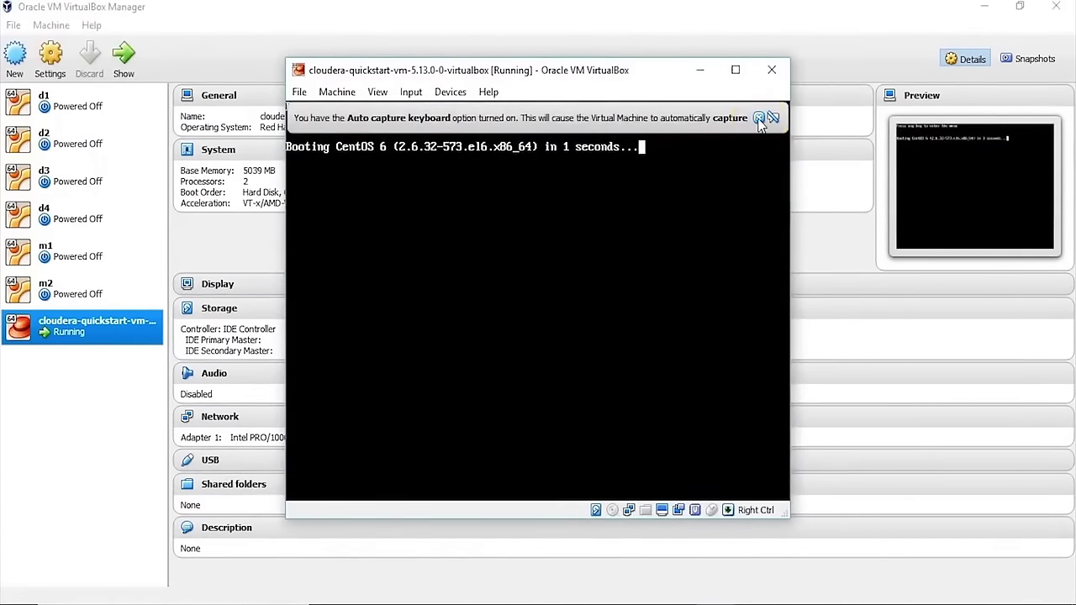
pyautogui.click(759, 118)
pyautogui.doubleClick(700, 71)
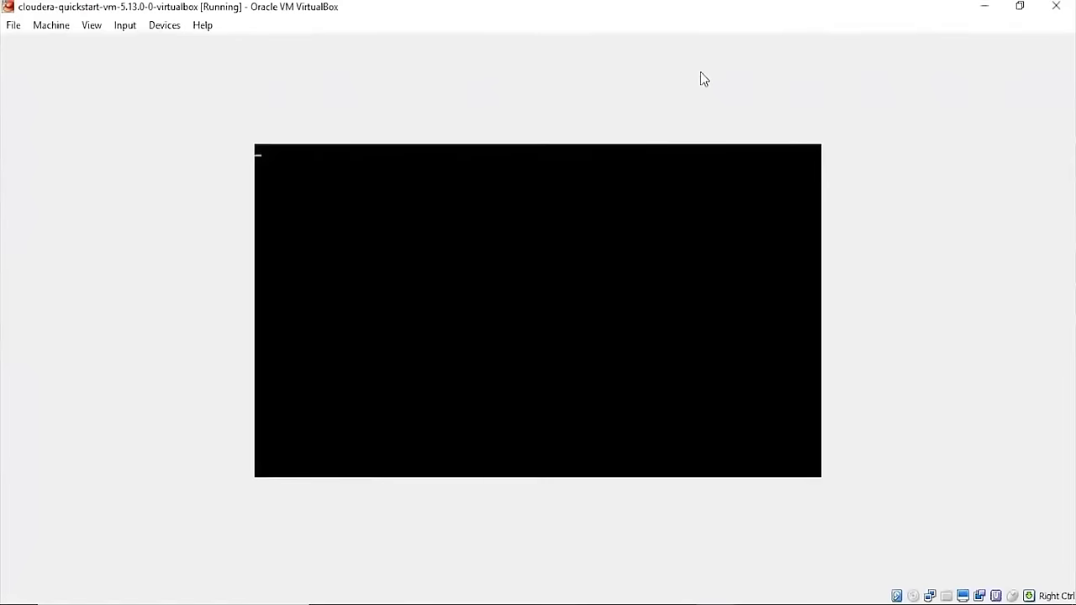
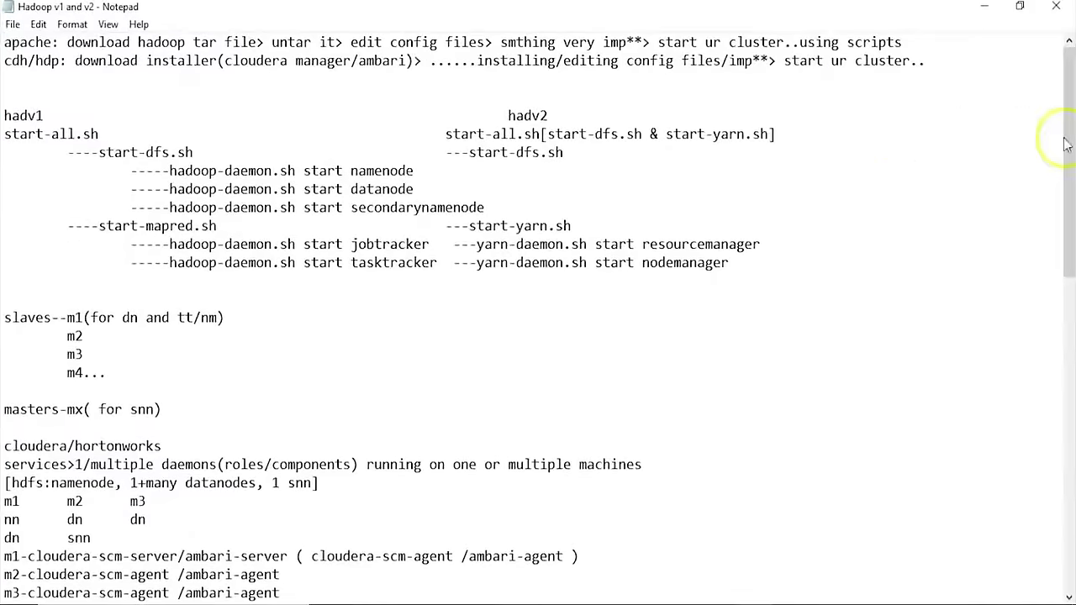
# Switch to the Hadoop v1 and v2 notes in Notepad and examine the Cloudera and Ambari server, agent and role entries
pyautogui.moveTo(1068, 143); pyautogui.dragTo(1072, 211)
pyautogui.moveTo(27, 372); pyautogui.dragTo(179, 368)
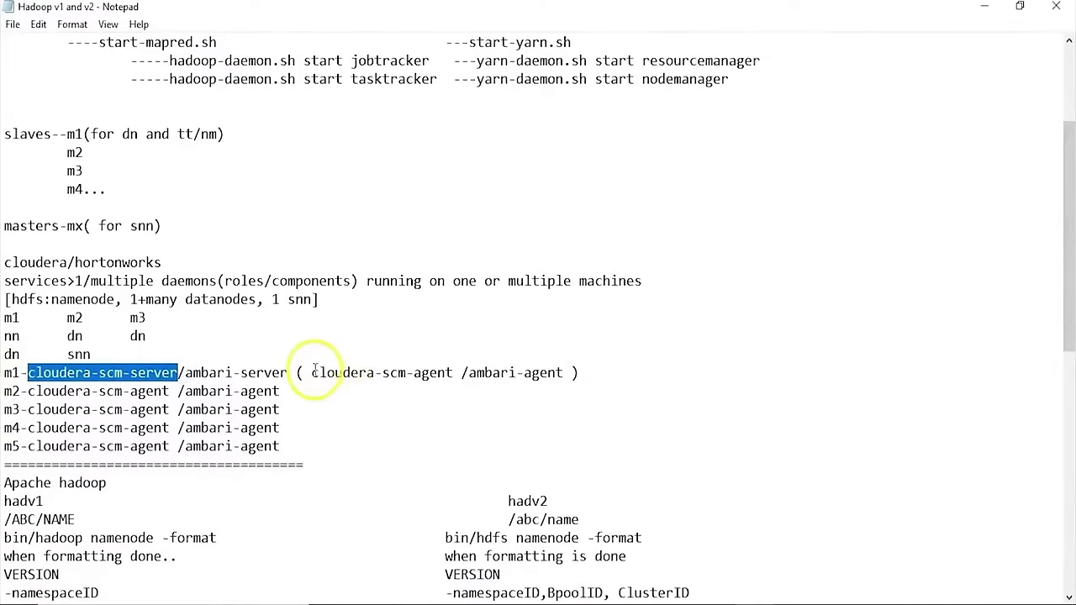
pyautogui.moveTo(312, 372); pyautogui.dragTo(451, 370)
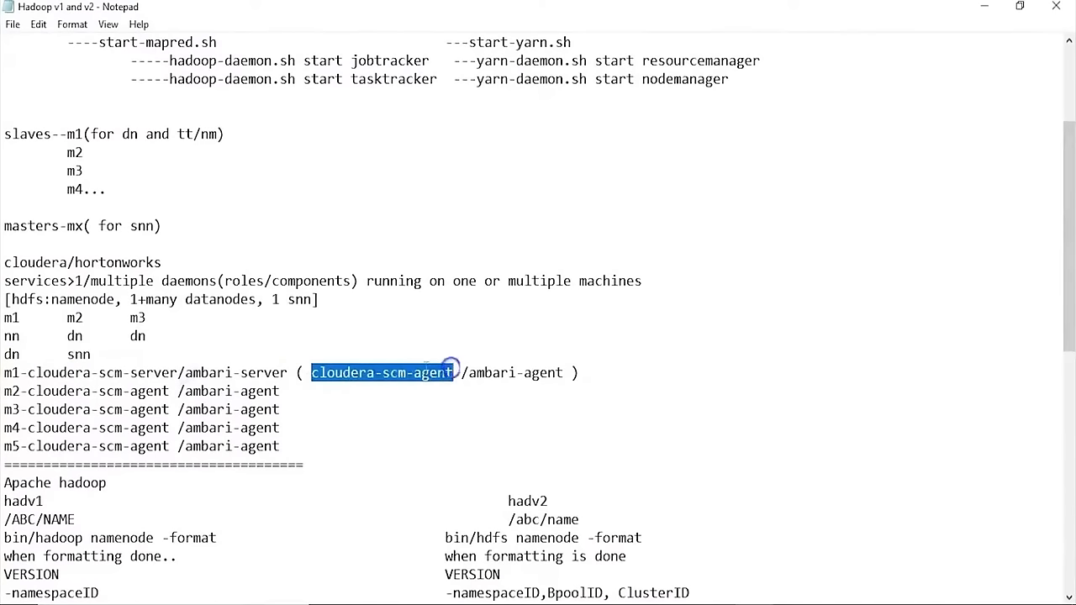
pyautogui.moveTo(28, 391); pyautogui.dragTo(166, 391)
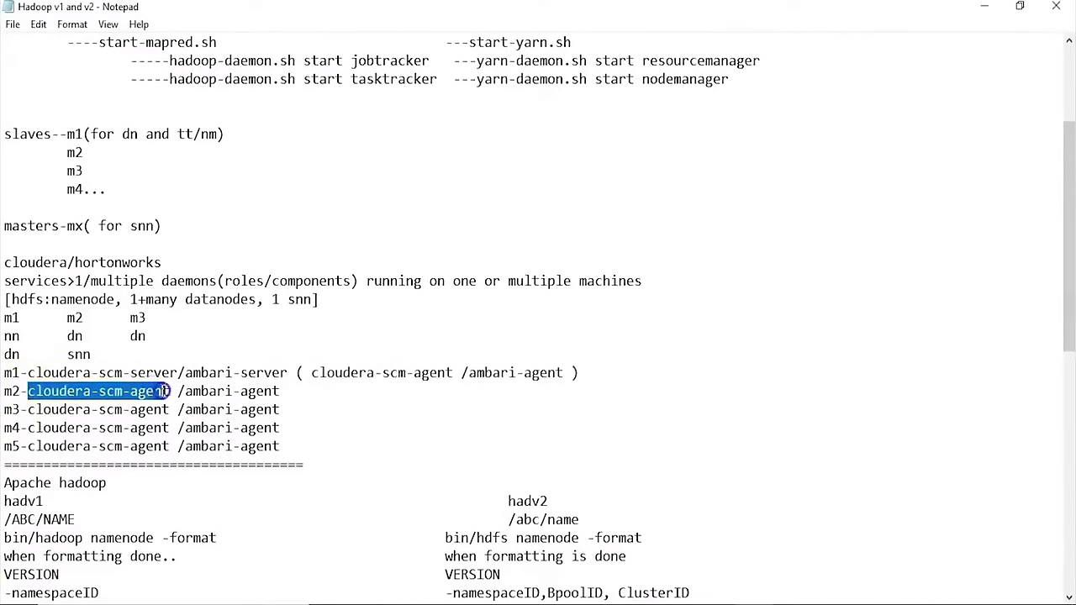
pyautogui.moveTo(59, 409); pyautogui.dragTo(165, 409)
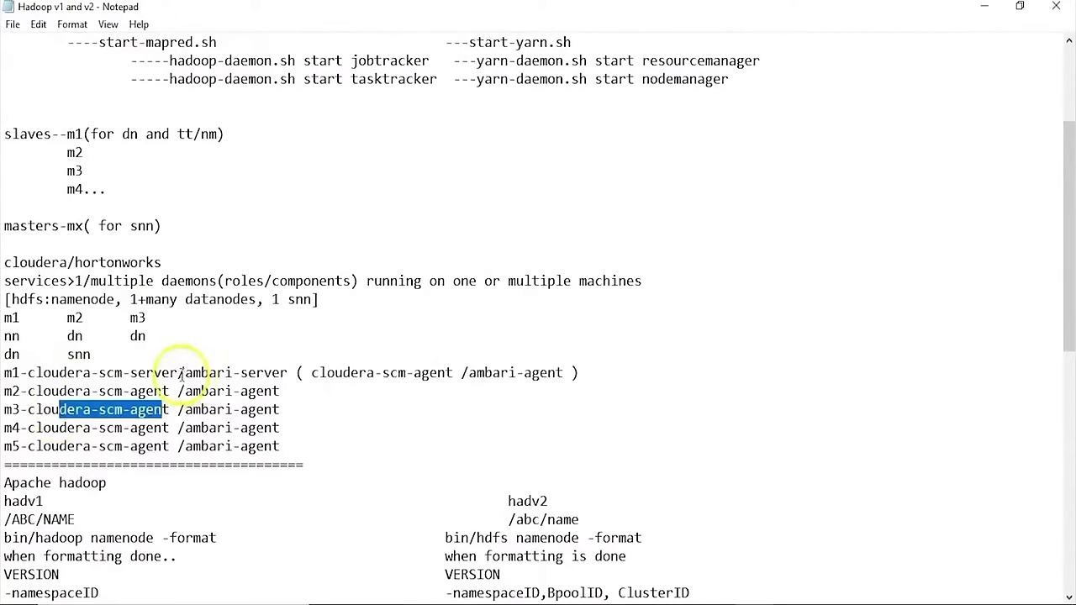
pyautogui.moveTo(185, 372); pyautogui.dragTo(288, 370)
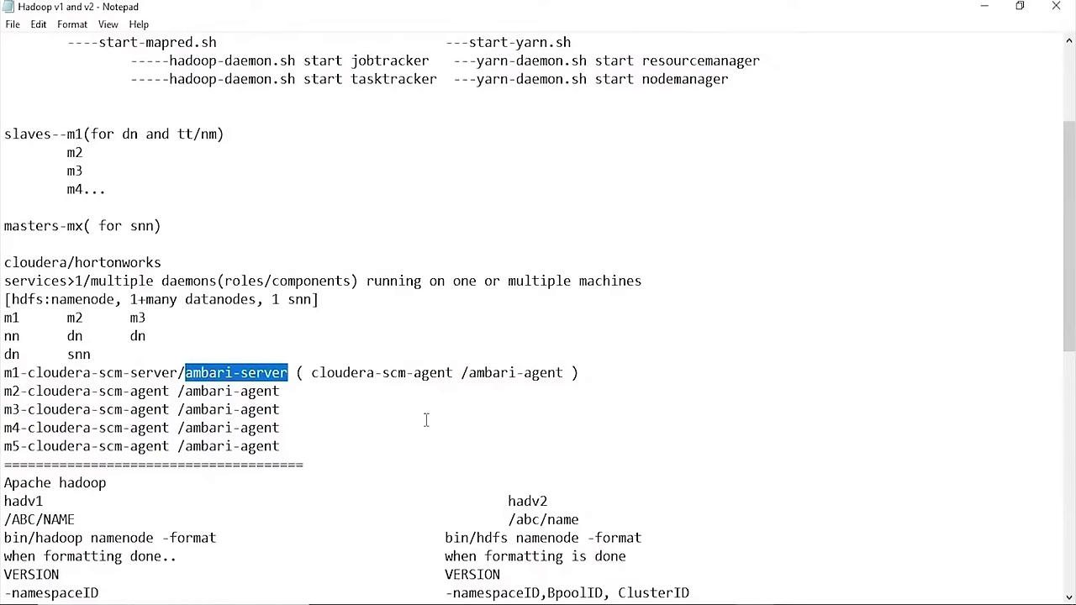
pyautogui.click(279, 390)
pyautogui.moveTo(279, 391)
pyautogui.mouseDown()
pyautogui.moveTo(67, 392)
pyautogui.moveTo(82, 372)
pyautogui.moveTo(178, 367)
pyautogui.mouseUp()
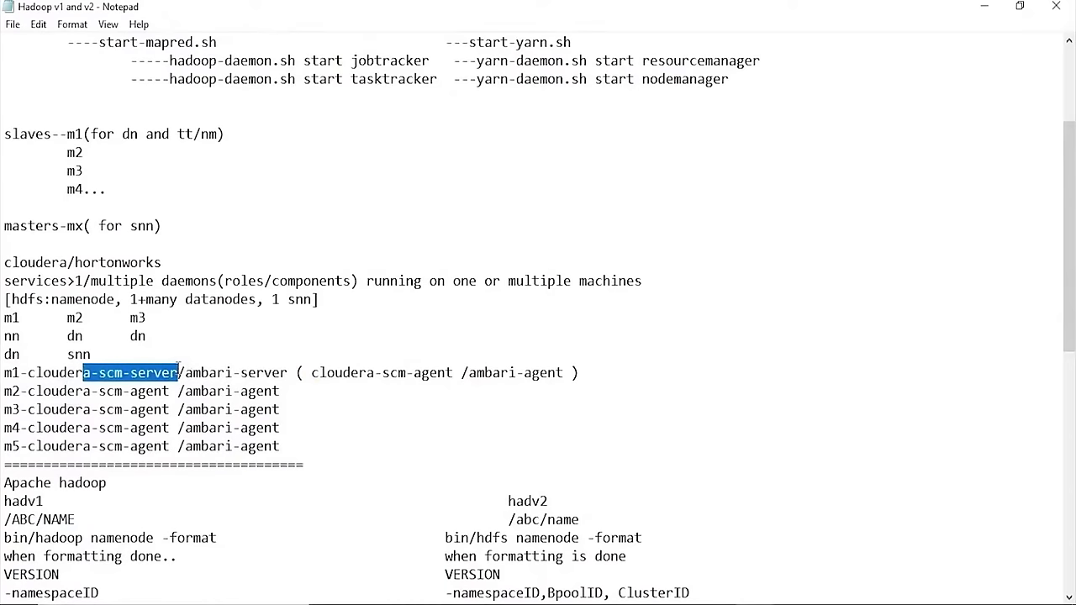
pyautogui.moveTo(224, 281); pyautogui.dragTo(356, 281)
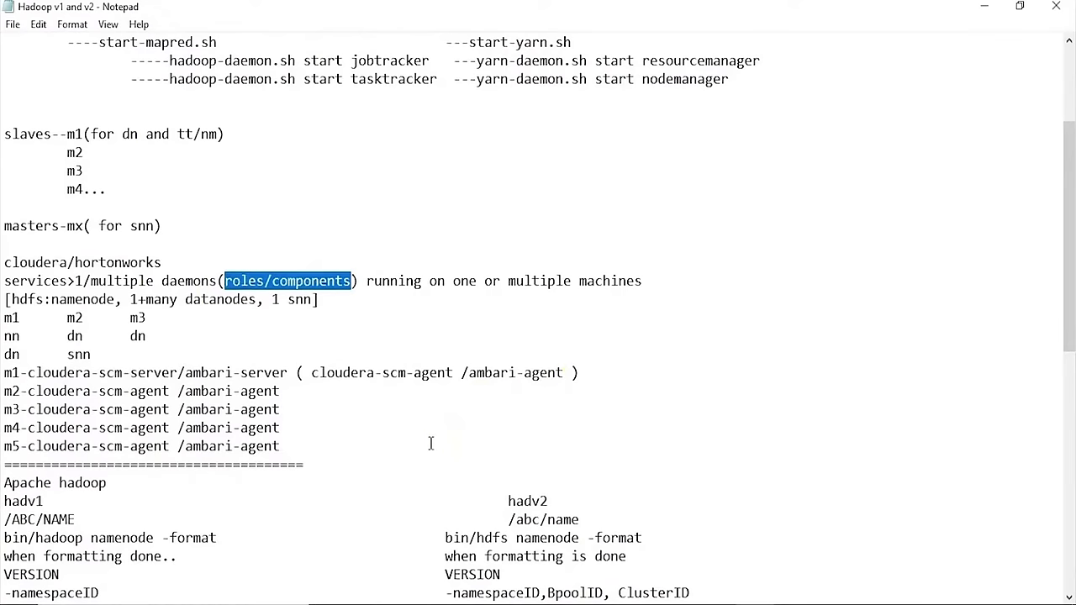
# Examine the m1 cloudera-scm-server and cloudera-scm-agent entries and the roles term in the cluster notes
pyautogui.moveTo(51, 372); pyautogui.dragTo(171, 372)
pyautogui.moveTo(345, 374); pyautogui.dragTo(456, 372)
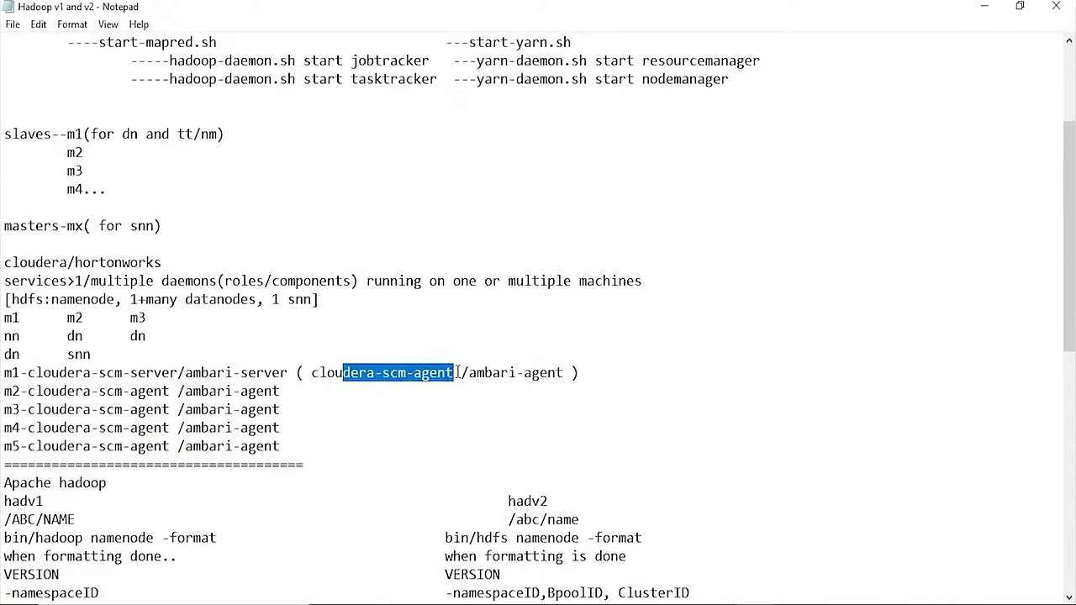
pyautogui.moveTo(224, 281); pyautogui.dragTo(267, 281)
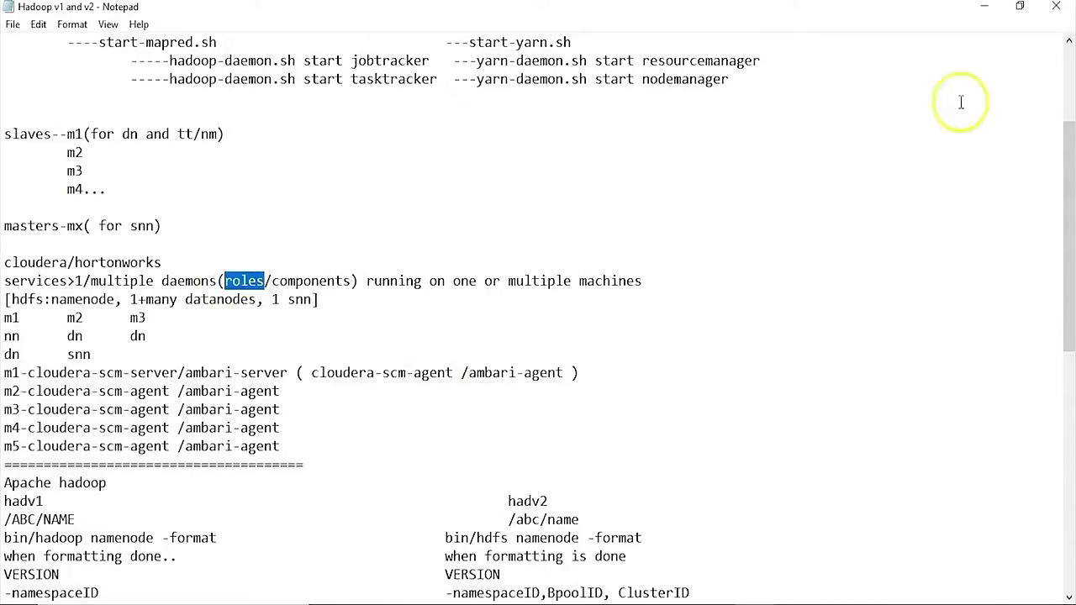
# Close the notes to return to the running Cloudera QuickStart virtual machine and dismiss its mouse pointer integration notice
pyautogui.click(1057, 8)
pyautogui.click(1057, 7)
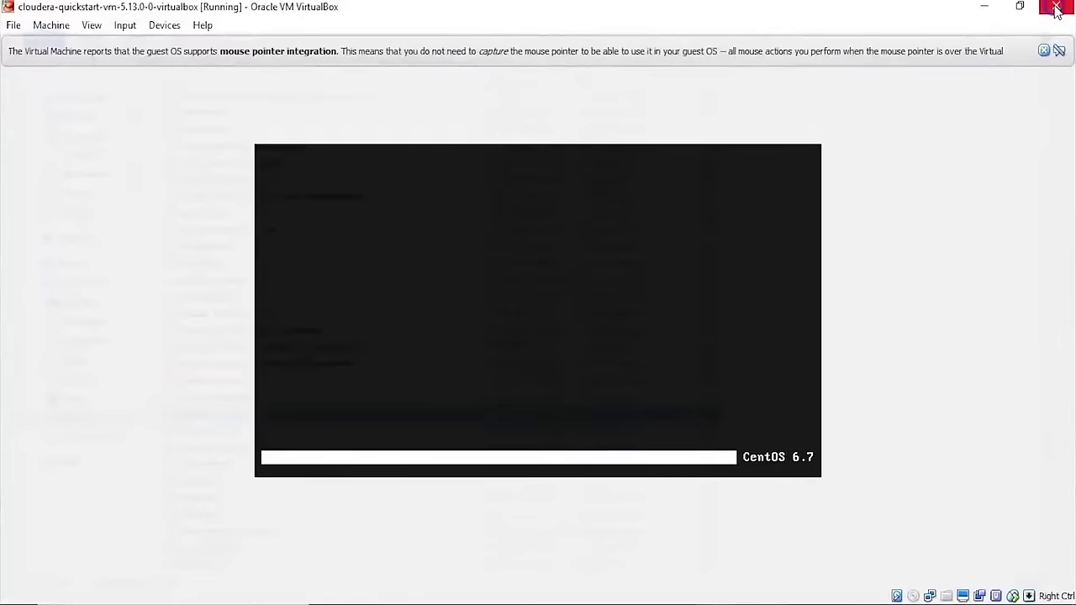
pyautogui.click(1044, 51)
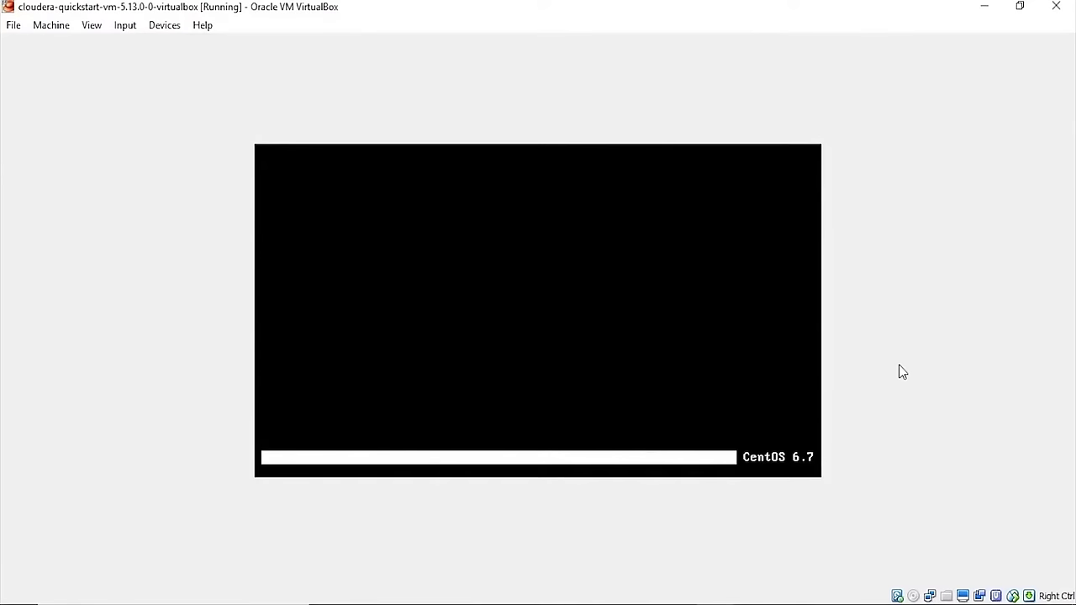
pyautogui.click(648, 415)
pyautogui.click(90, 560)
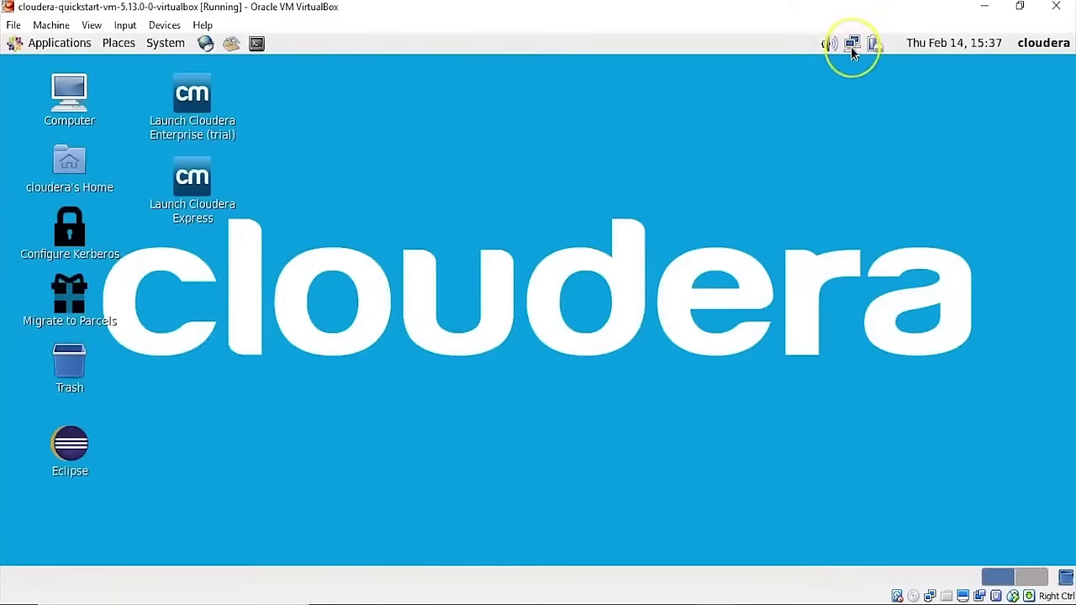
# Open a terminal on the Cloudera desktop and print the machine's name with the hostname command
pyautogui.moveTo(851, 46)
pyautogui.click(435, 400)
pyautogui.click(256, 45)
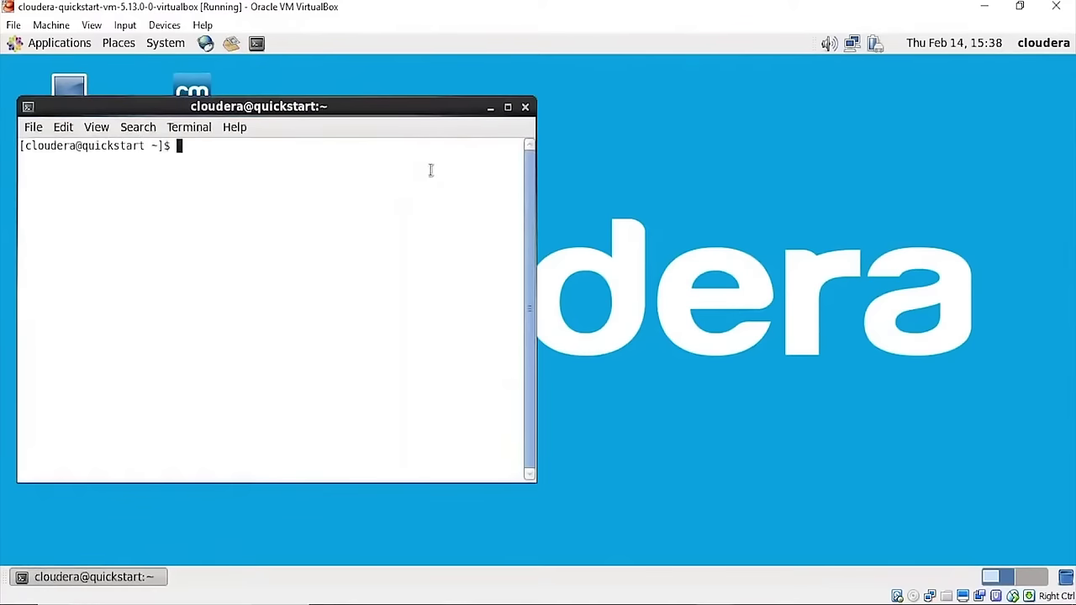
pyautogui.write('hostname')
pyautogui.press('Return')
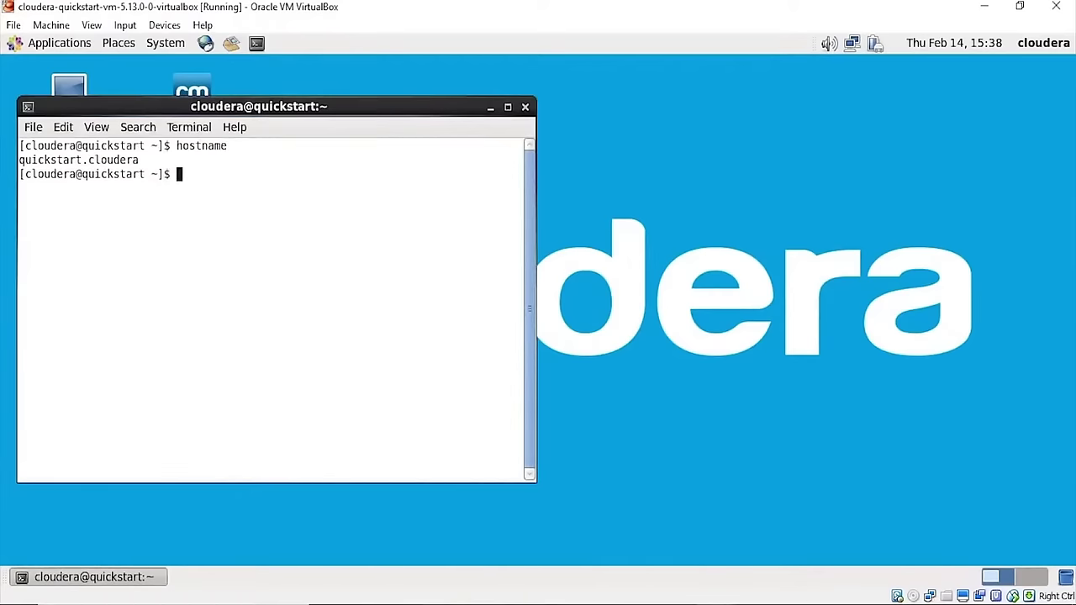
# Launch and minimize the web browser, list the HDFS root with "hdfs dfs -ls /", and widen the terminal window
pyautogui.click(205, 43)
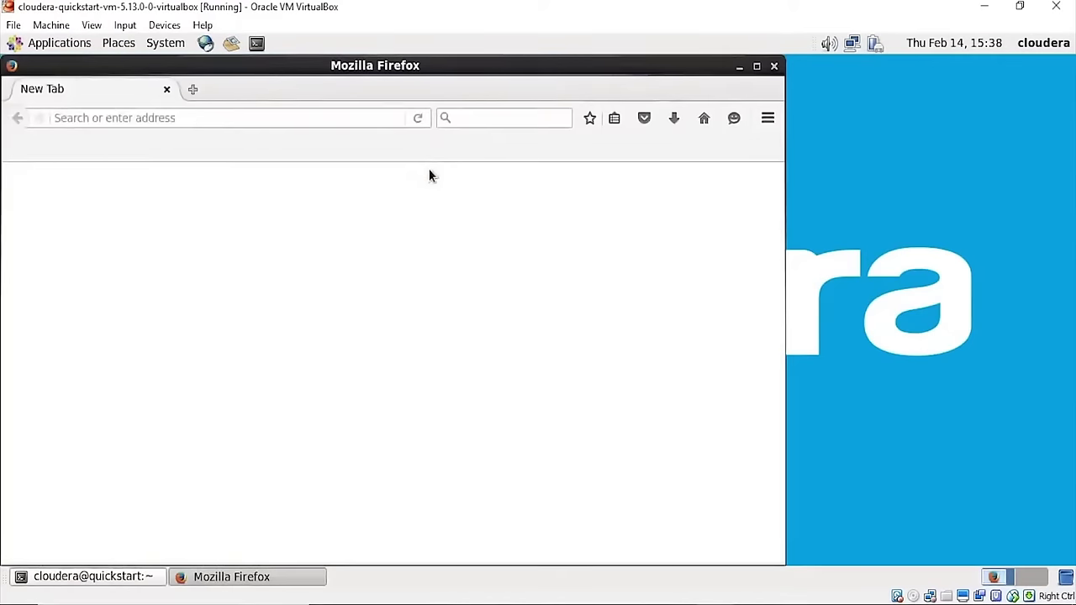
pyautogui.click(738, 65)
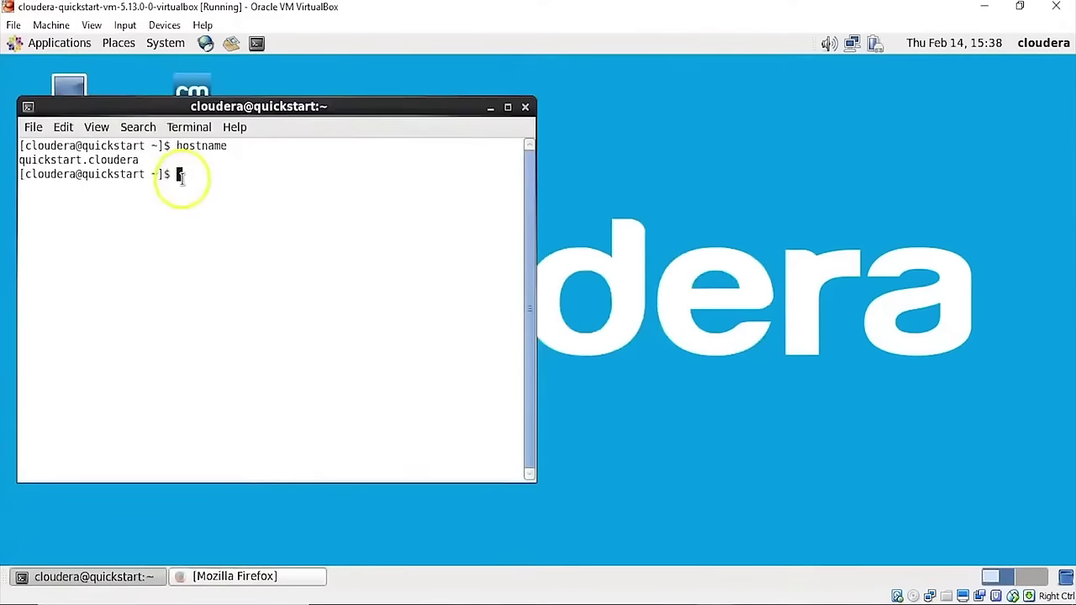
pyautogui.write('hdfs dfs ')
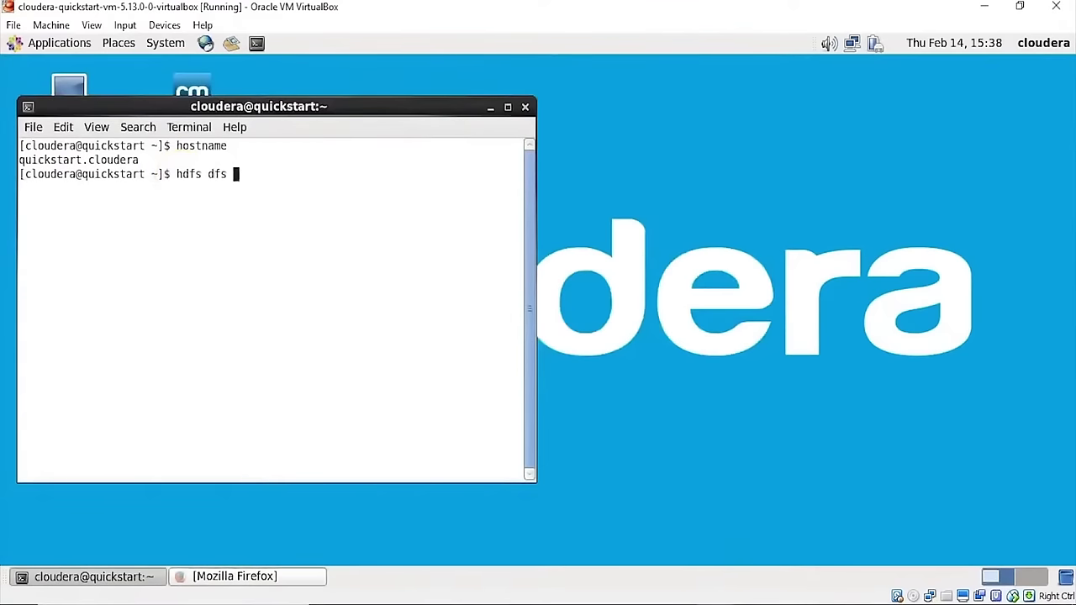
pyautogui.write('-ls /')
pyautogui.press('Return')
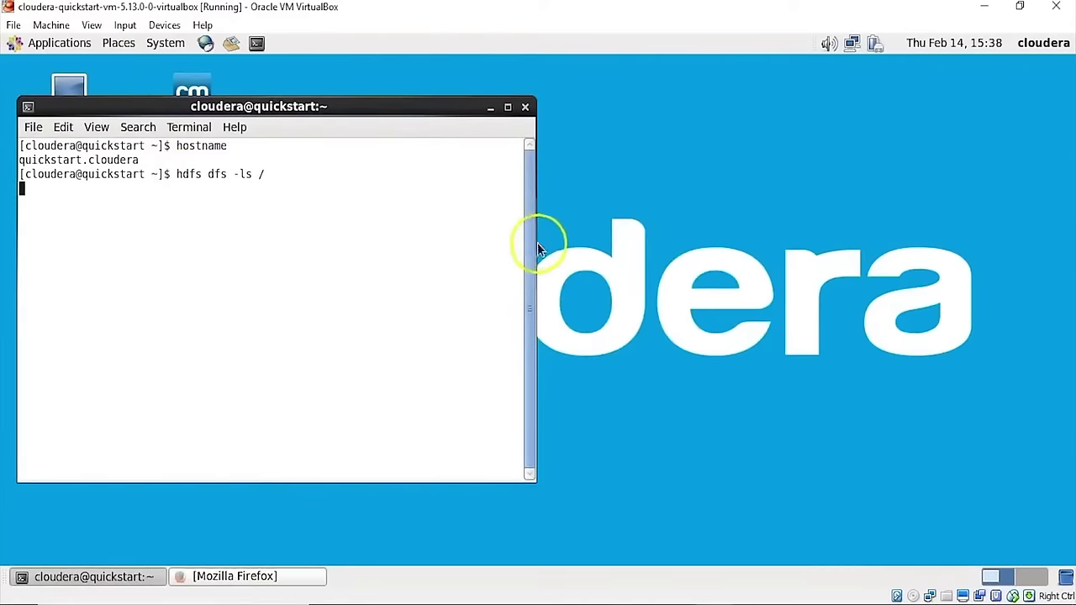
pyautogui.moveTo(537, 249); pyautogui.dragTo(983, 252)
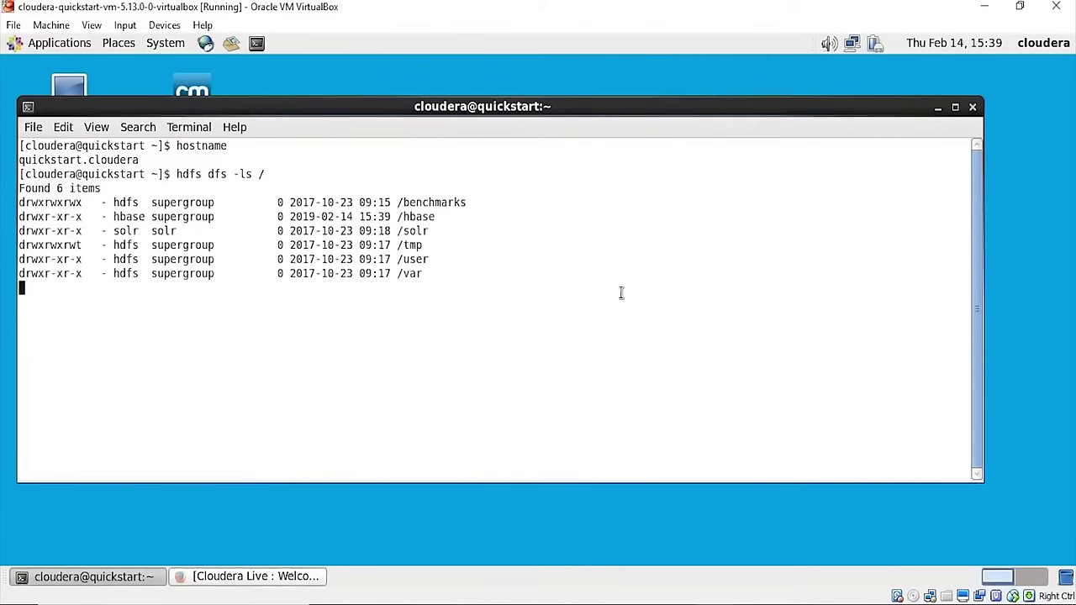
# Run "service cloudera-scm-server status" and examine the Cloudera Express command and its RAM and CPU requirements in the output
pyautogui.write('ser')
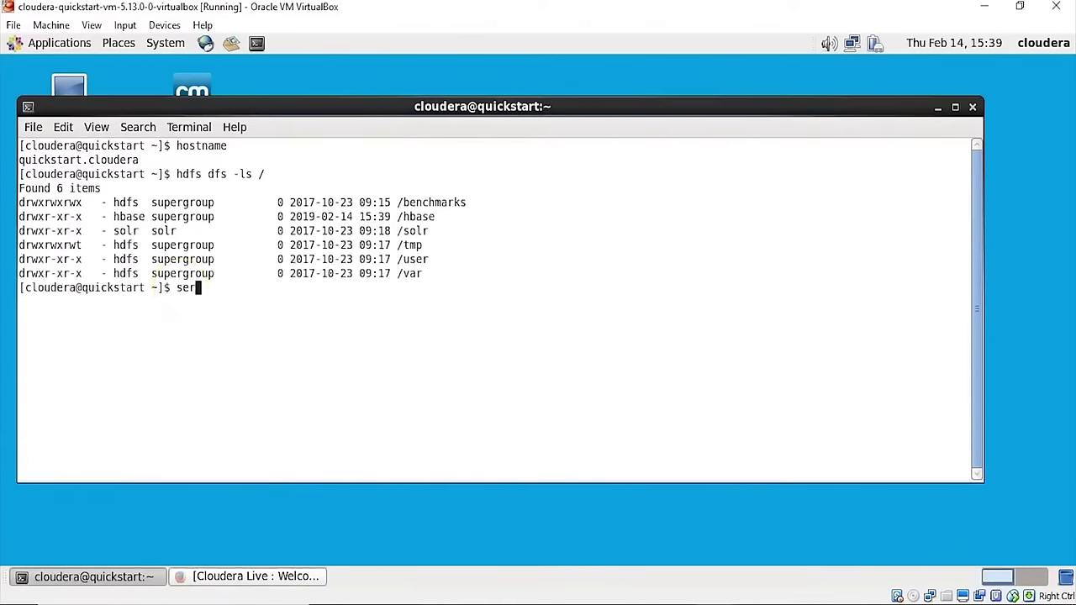
pyautogui.write('vice cloudera')
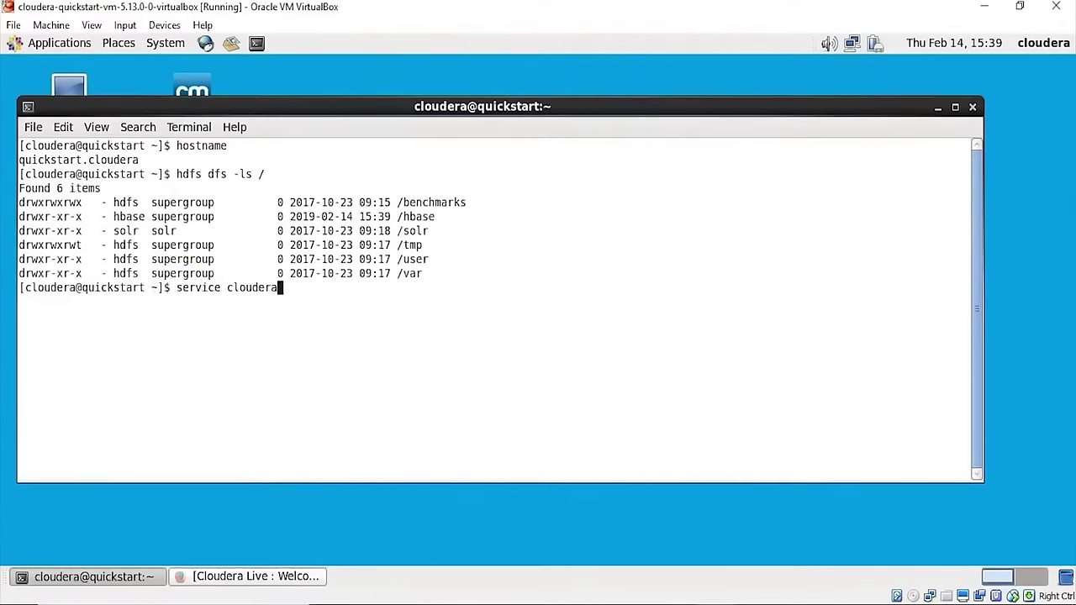
pyautogui.write('-scm-server status')
pyautogui.press('Return')
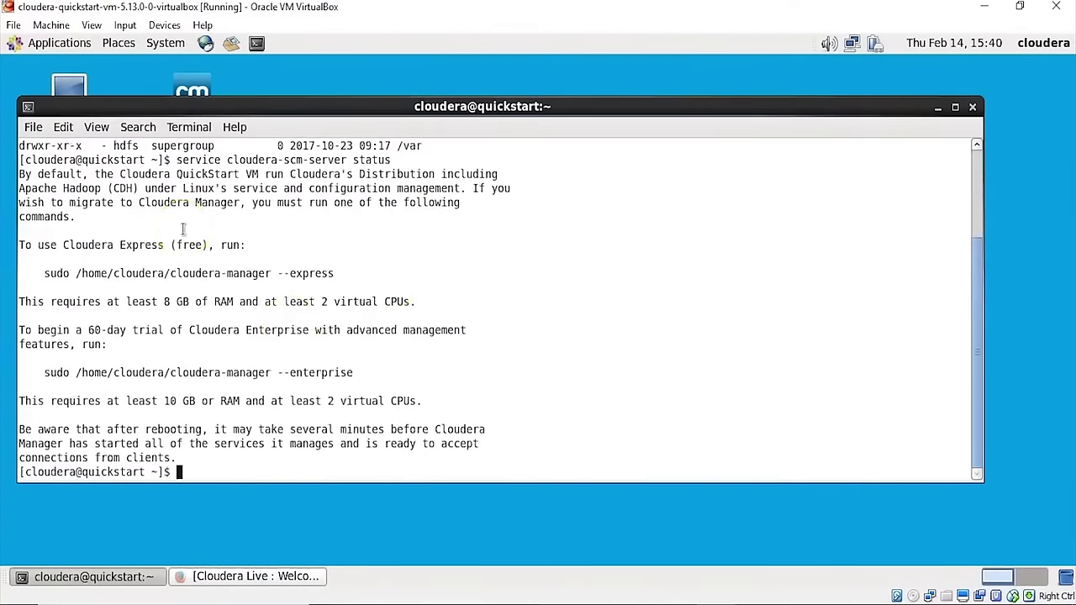
pyautogui.click(130, 245)
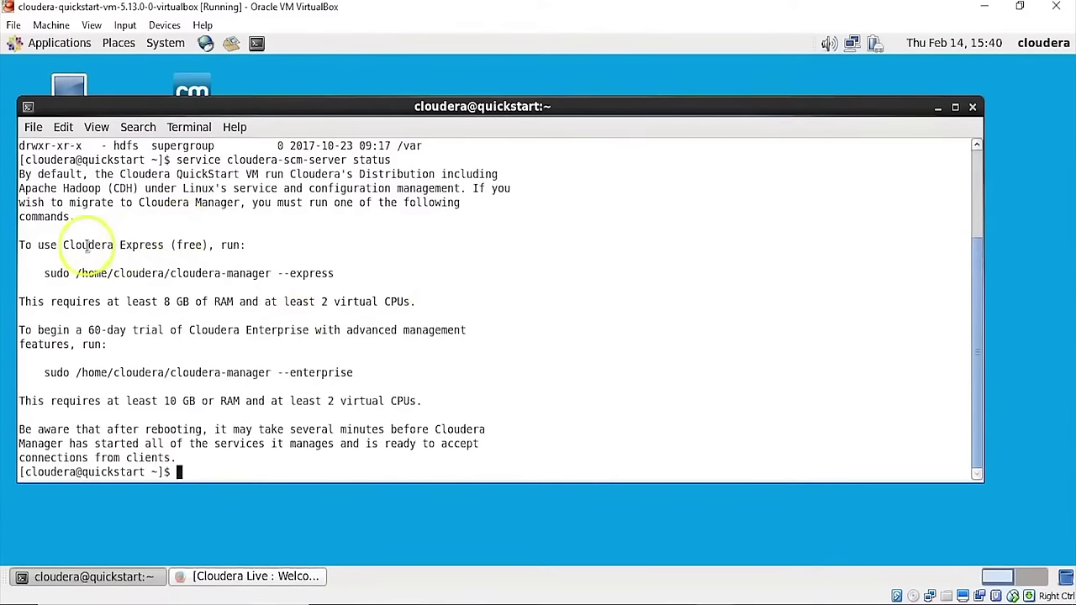
pyautogui.moveTo(89, 244); pyautogui.dragTo(342, 268)
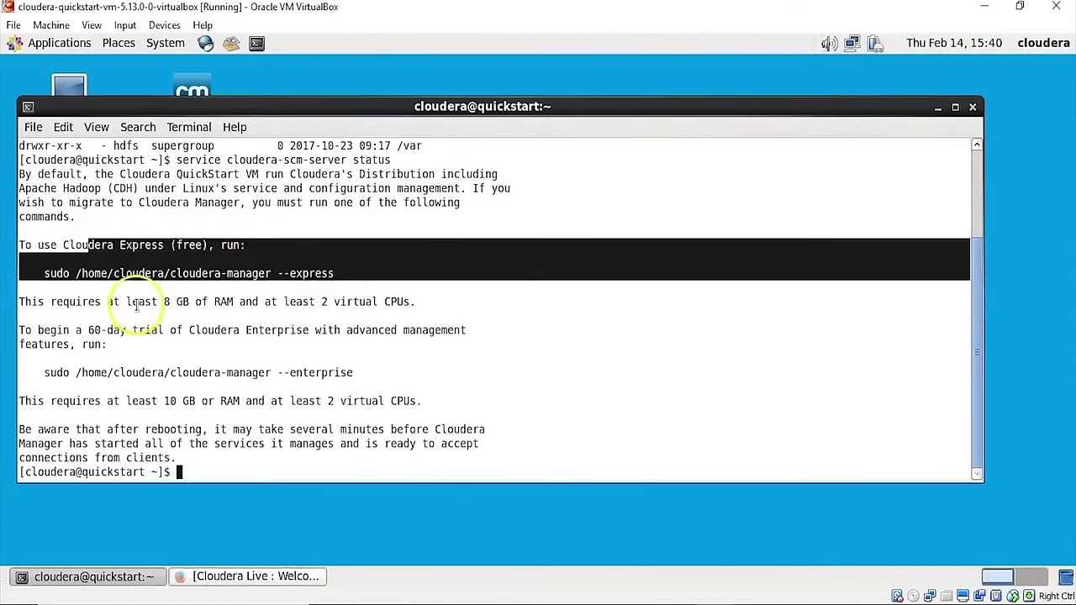
pyautogui.moveTo(130, 305); pyautogui.dragTo(435, 302)
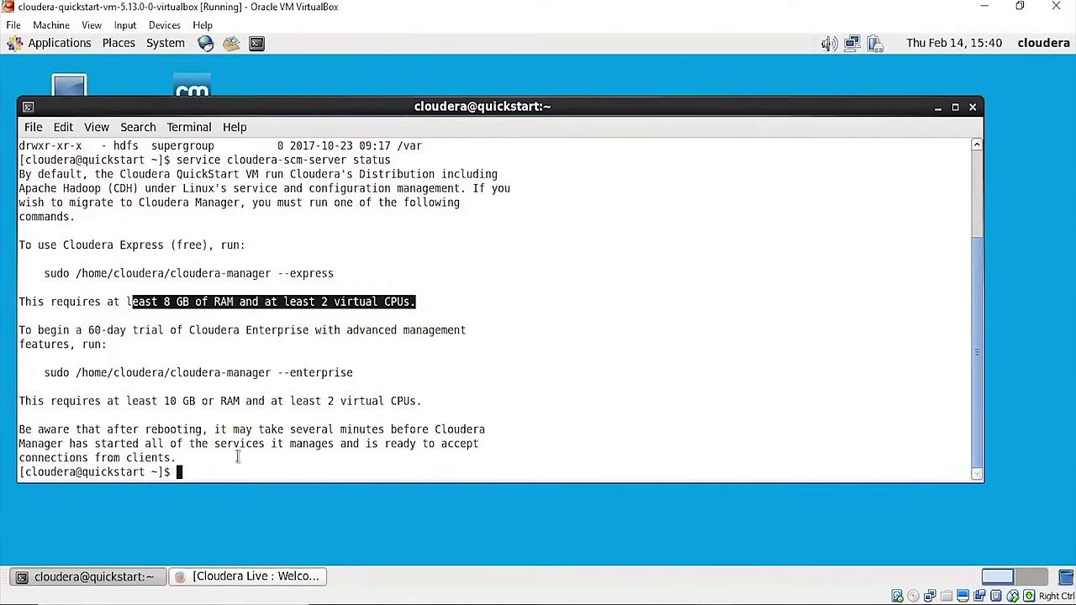
# Switch to the root user with "su -" and enter the root password
pyautogui.rightClick(187, 472)
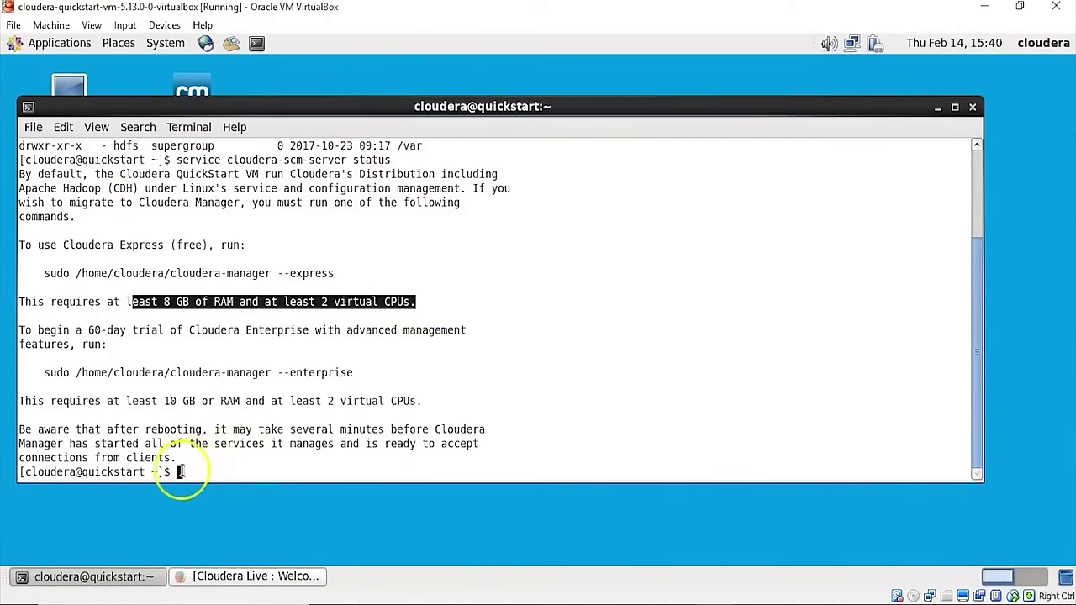
pyautogui.click(180, 471)
pyautogui.write('su -')
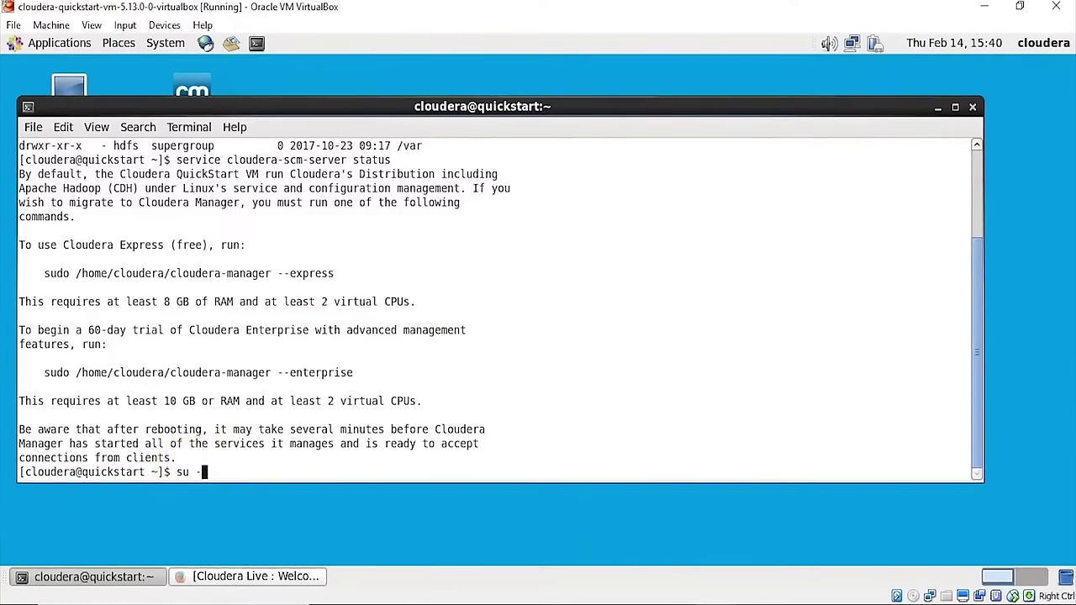
pyautogui.press('Return')
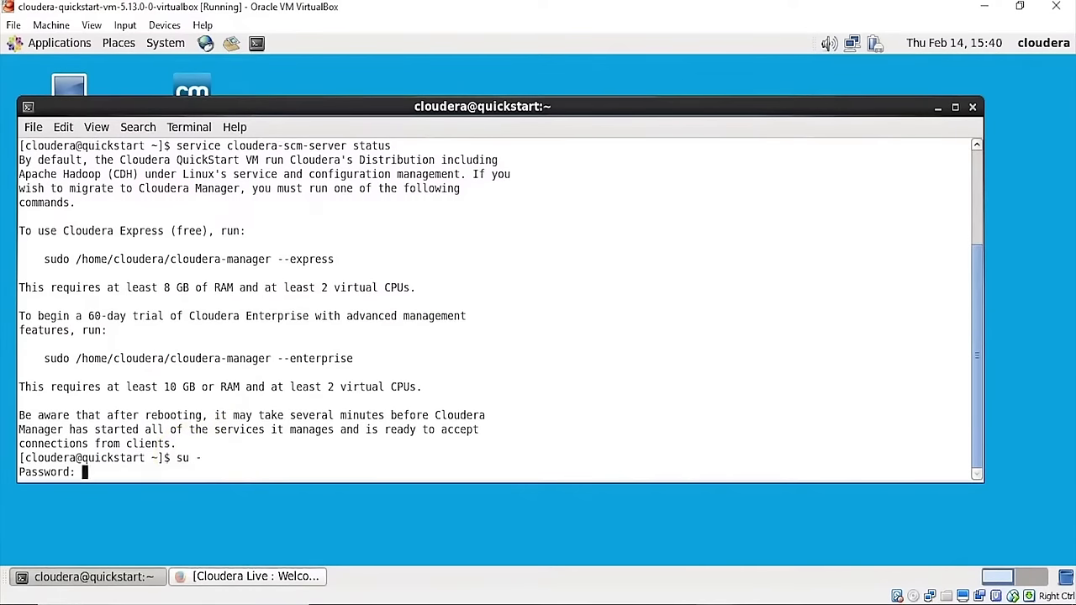
pyautogui.write('cloudera')
pyautogui.press('Return')
# Run "service cloudera-scm-server status" as root, then close the terminal window and confirm closing it
pyautogui.write('service clo')
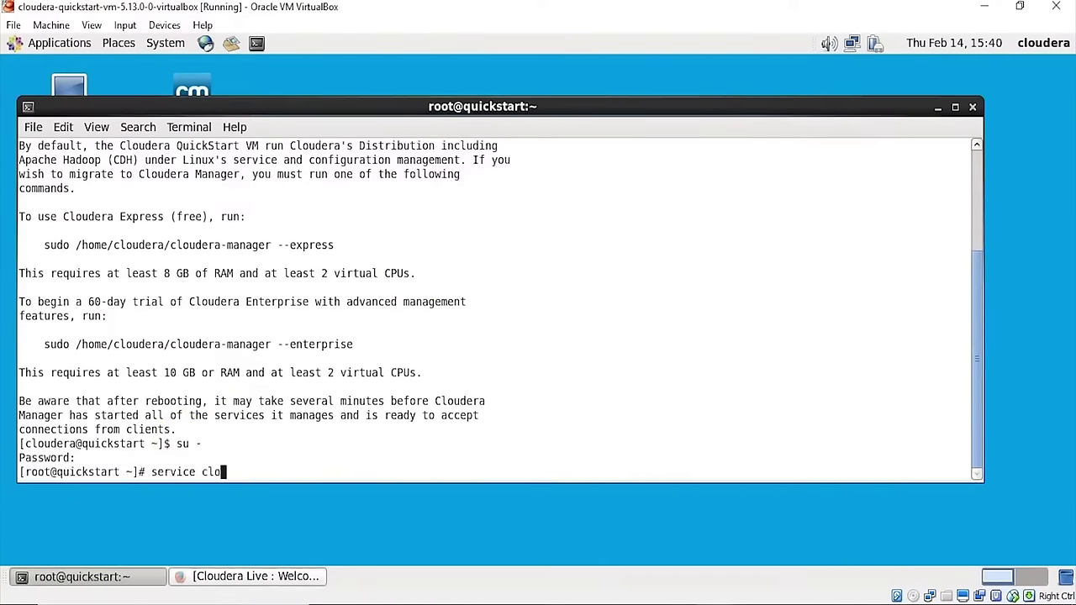
pyautogui.write('udera-scm-server status')
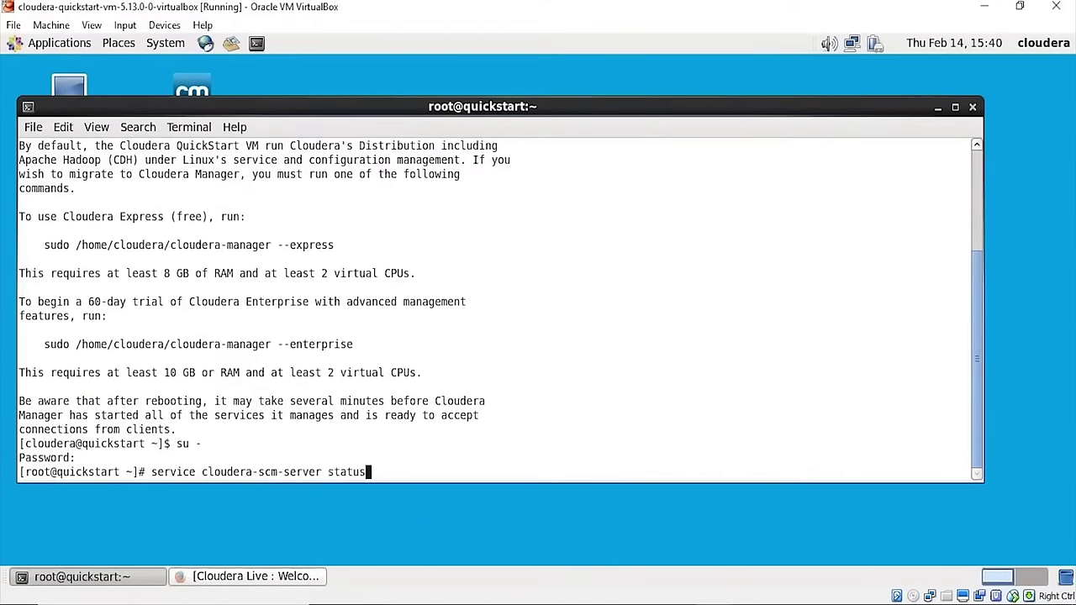
pyautogui.press('Return')
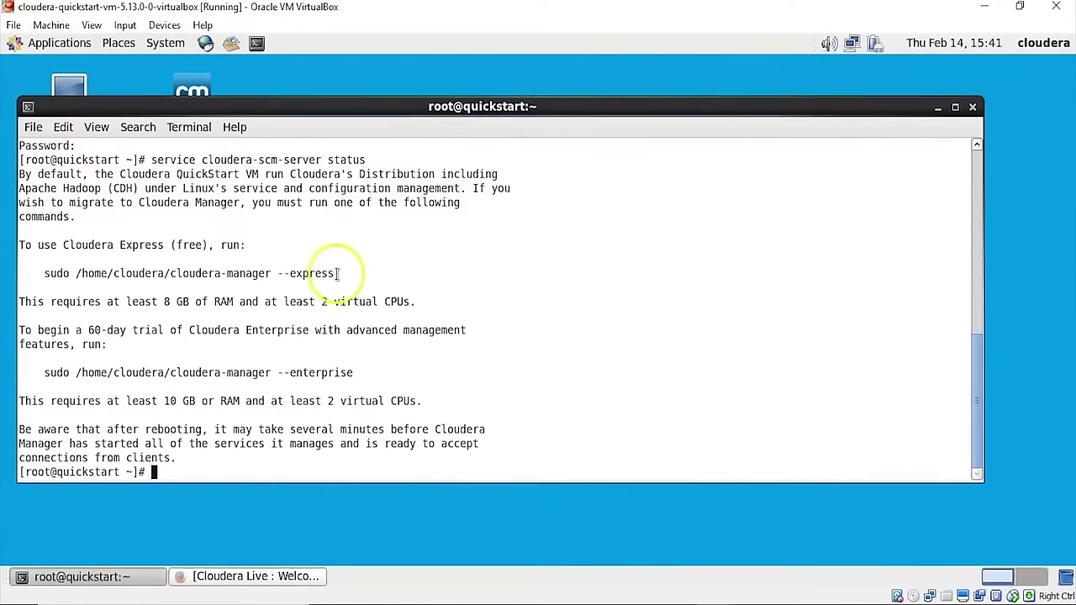
pyautogui.click(972, 108)
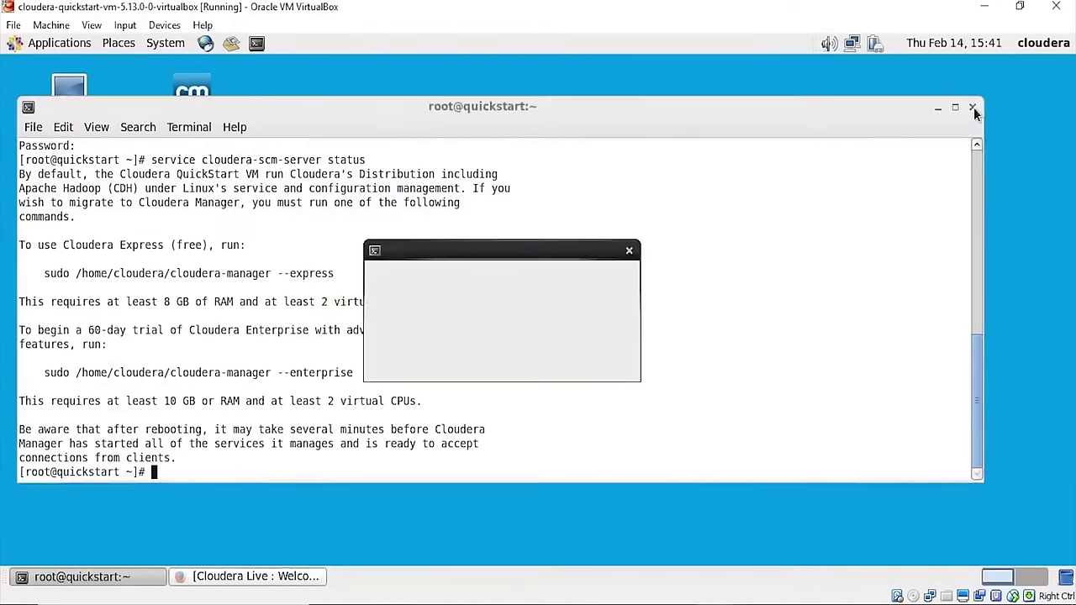
pyautogui.click(583, 357)
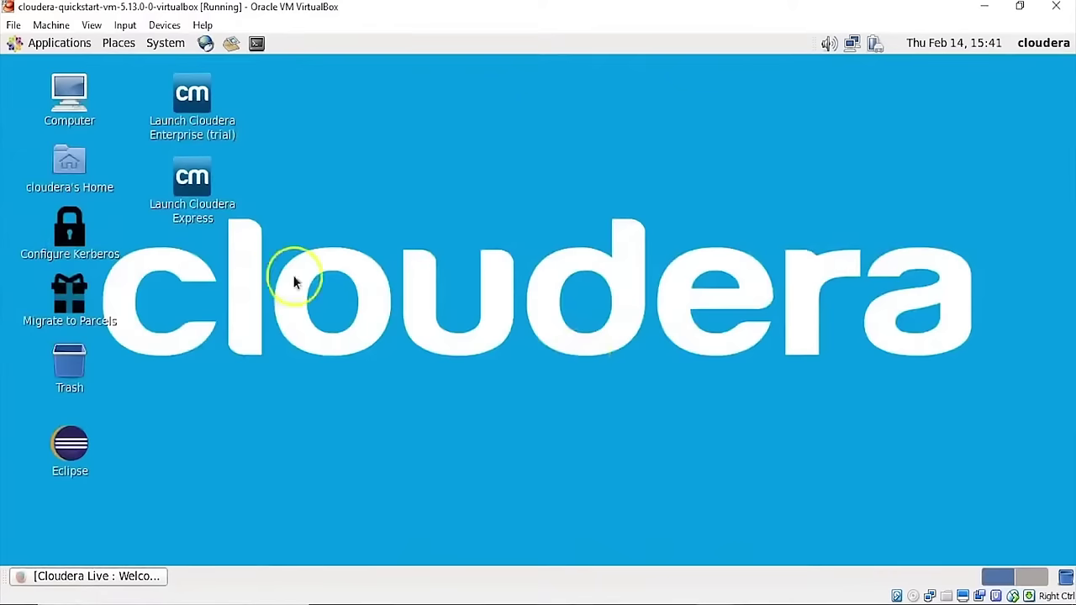
# Try to launch Cloudera Express from the desktop, copy the suggested "sudo /home/cloudera/cloudera-manager --force" command and close its terminal
pyautogui.doubleClick(192, 175)
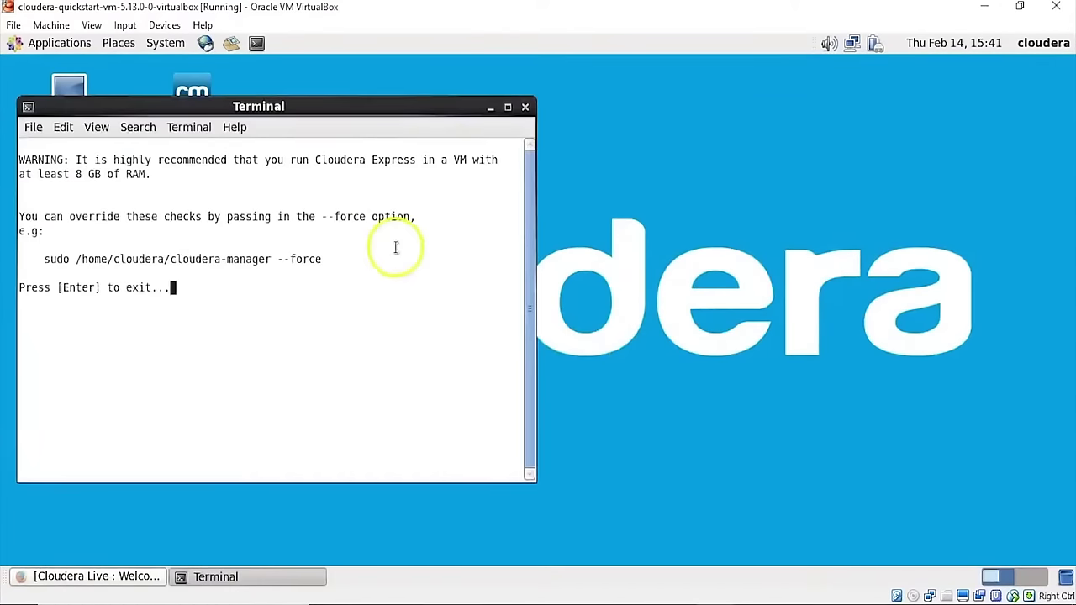
pyautogui.moveTo(44, 259); pyautogui.dragTo(316, 259)
pyautogui.hotkey('ctrl', 'c')
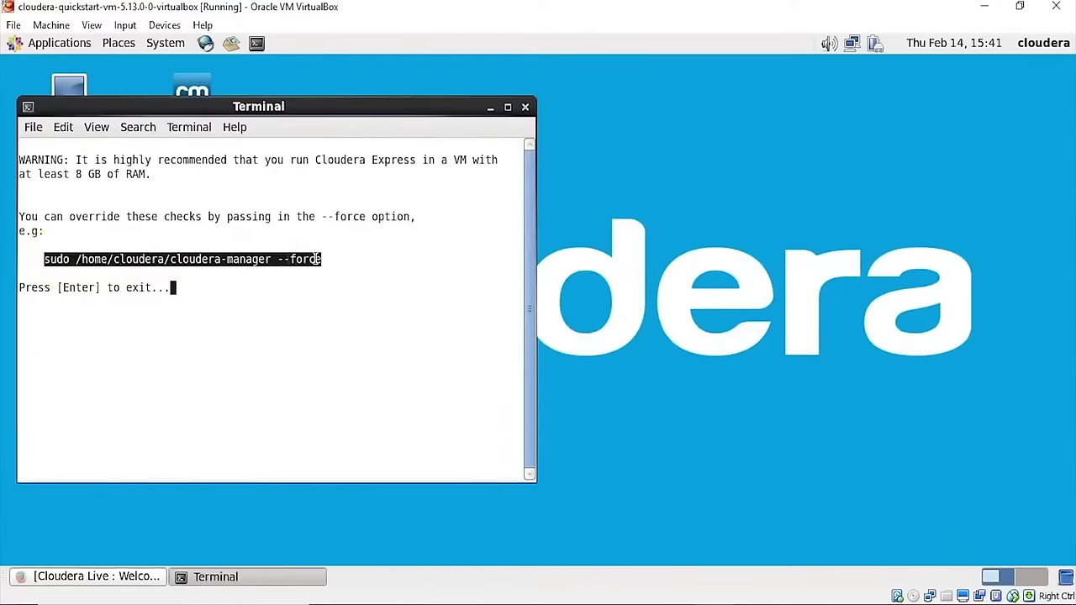
pyautogui.click(525, 107)
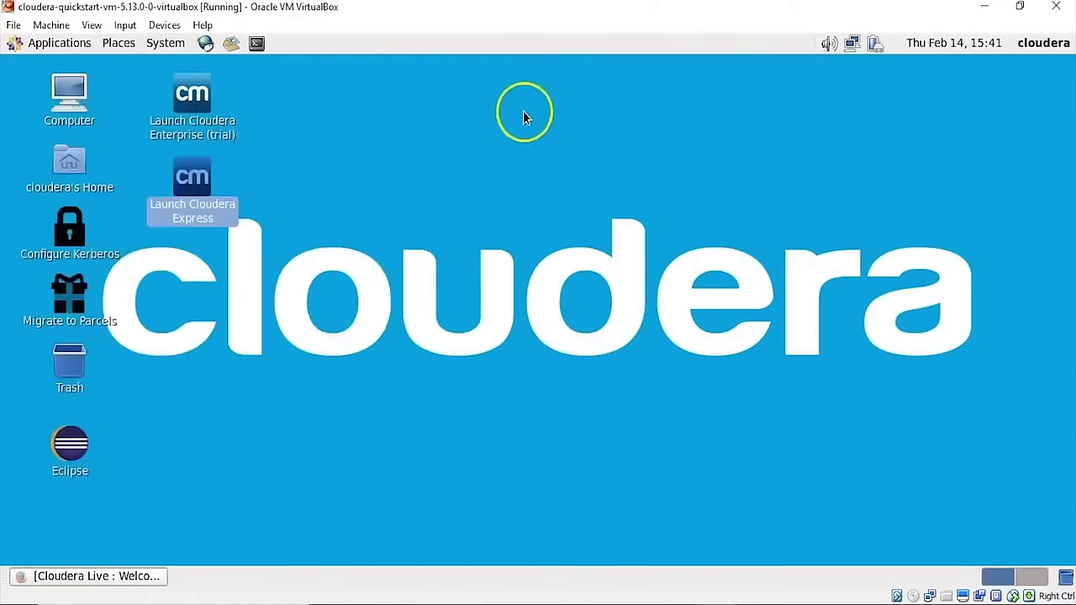
# Run "sudo /home/cloudera/cloudera-manager --force --express" in a new terminal and enlarge its window
pyautogui.click(257, 43)
pyautogui.hotkey('ctrl', 'shift', 'v')
pyautogui.write('--')
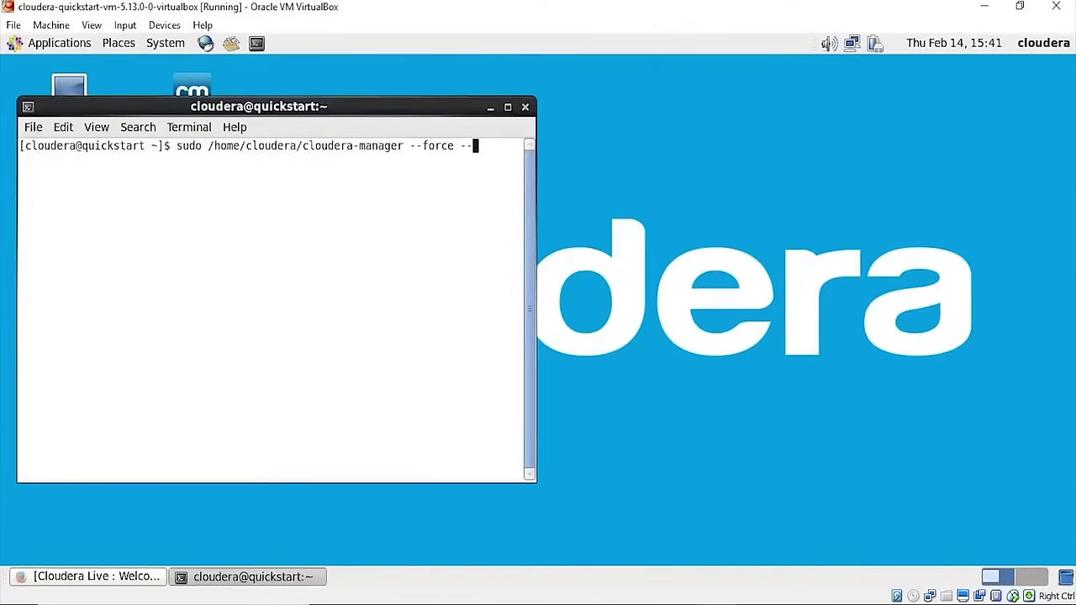
pyautogui.write('express')
pyautogui.press('Return')
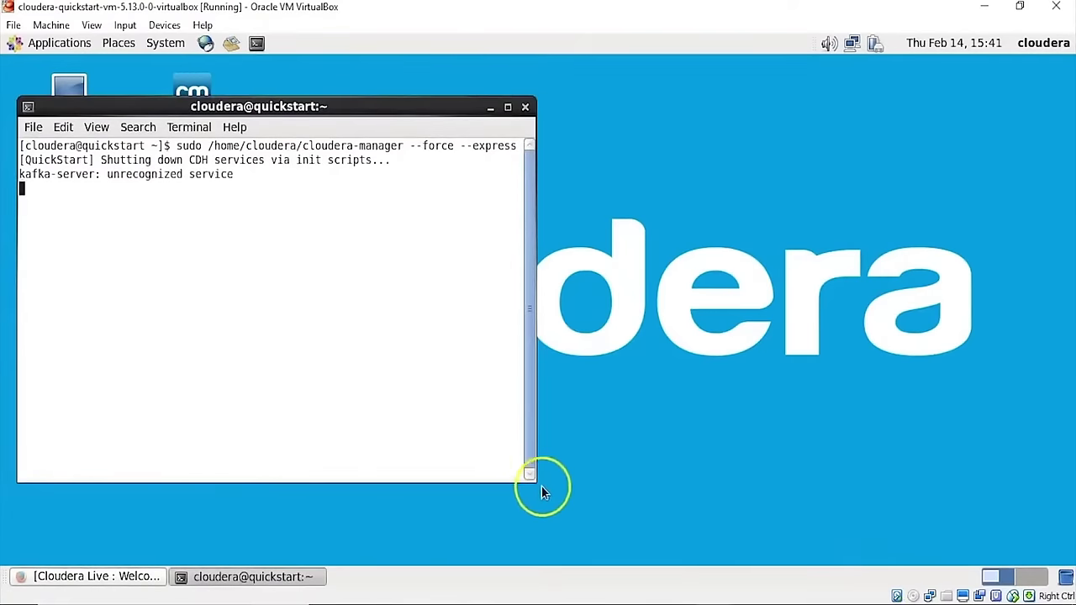
pyautogui.moveTo(528, 474); pyautogui.dragTo(996, 510)
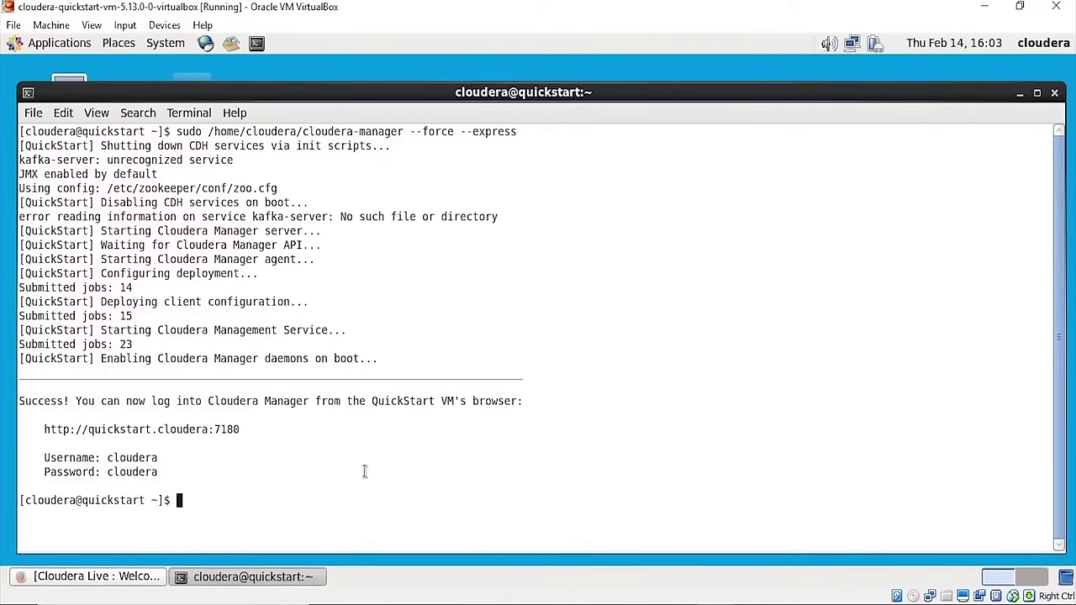
# Minimise the terminal, open the Firefox browser and go to quickstart.cloudera:7180
pyautogui.click(1018, 94)
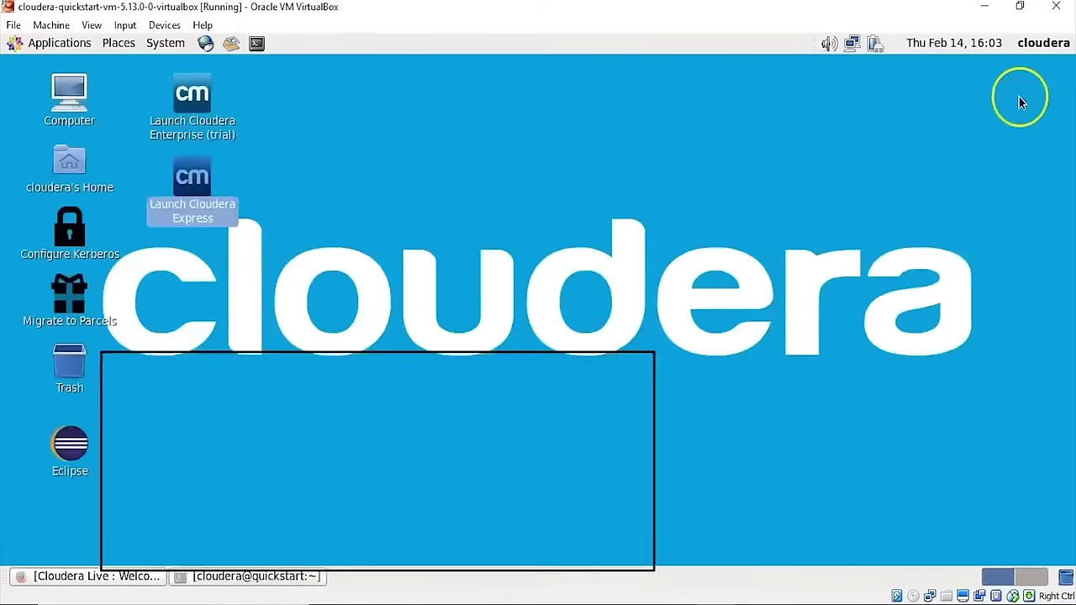
pyautogui.click(207, 46)
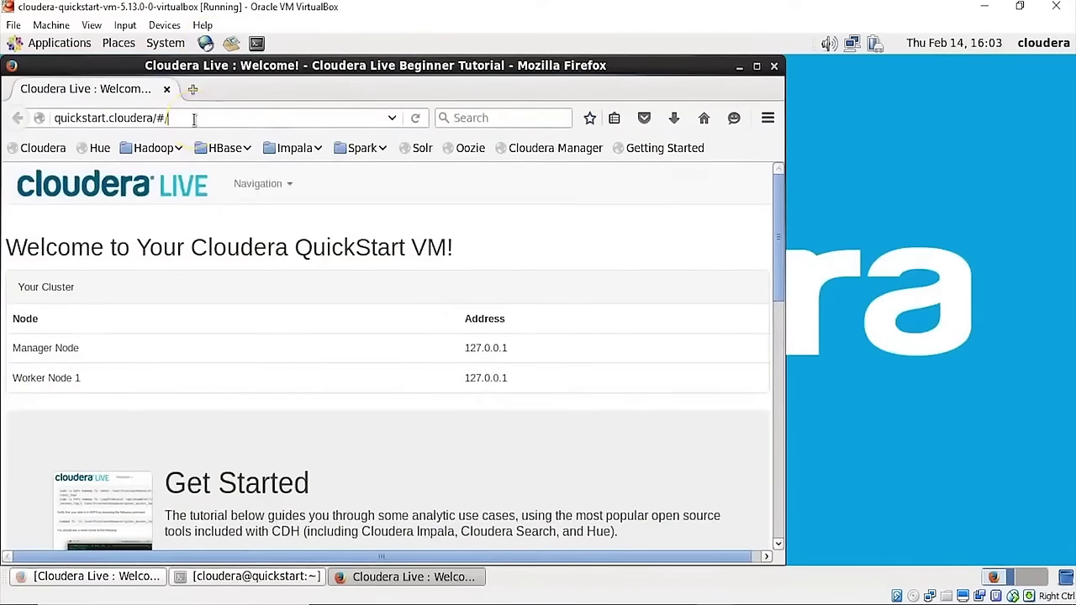
pyautogui.press('BackSpace')
pyautogui.press('BackSpace')
pyautogui.press('BackSpace')
pyautogui.write(':7180')
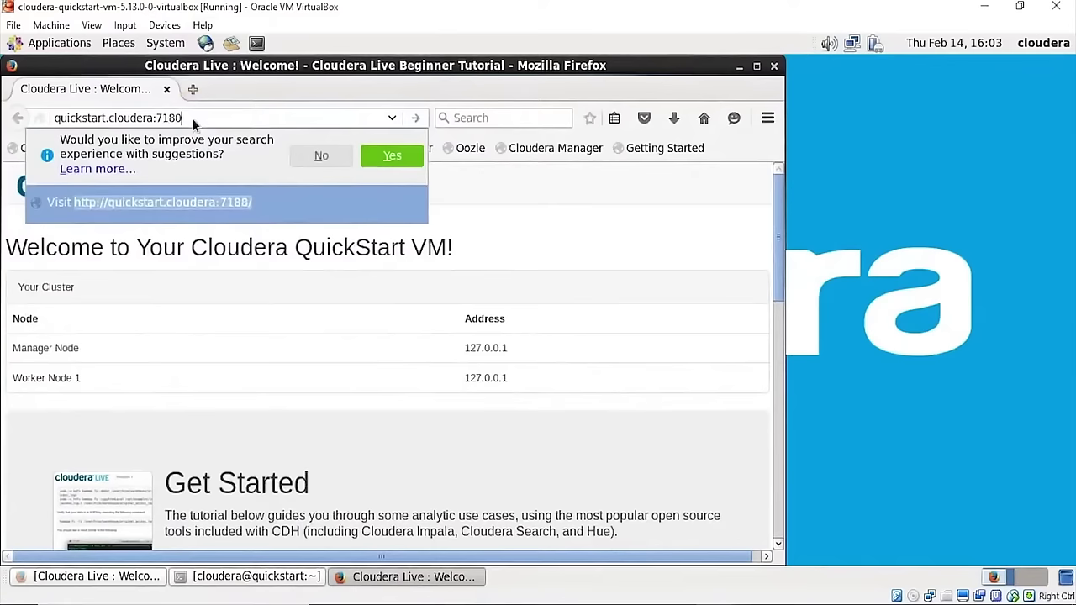
pyautogui.press('Return')
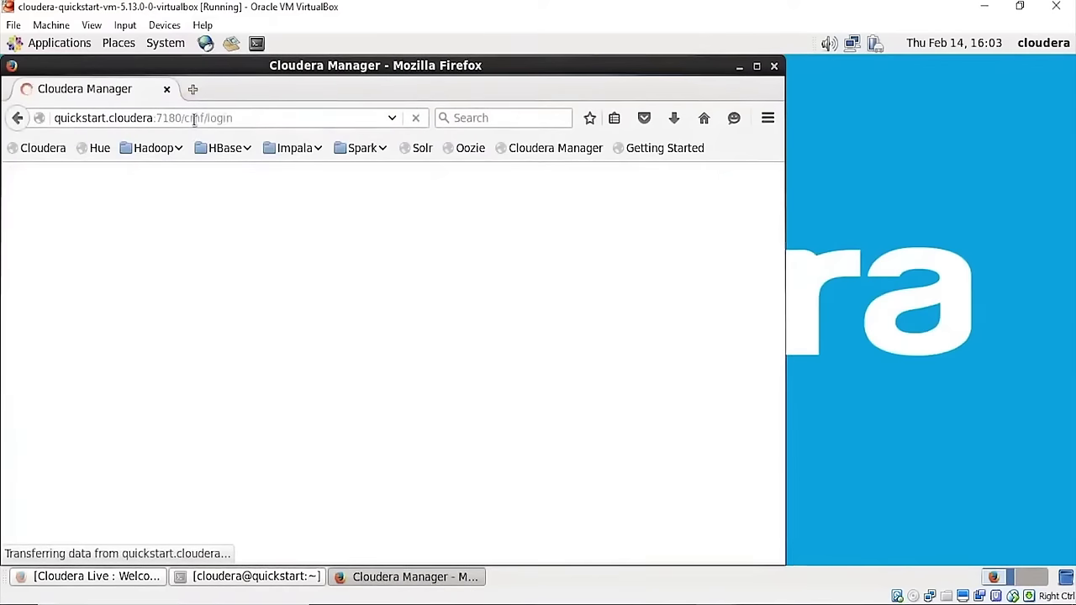
# Widen the browser window, log in to Cloudera Manager with the username and account password, select Remember me and dismiss Firefox's save-login offer
pyautogui.click(560, 363)
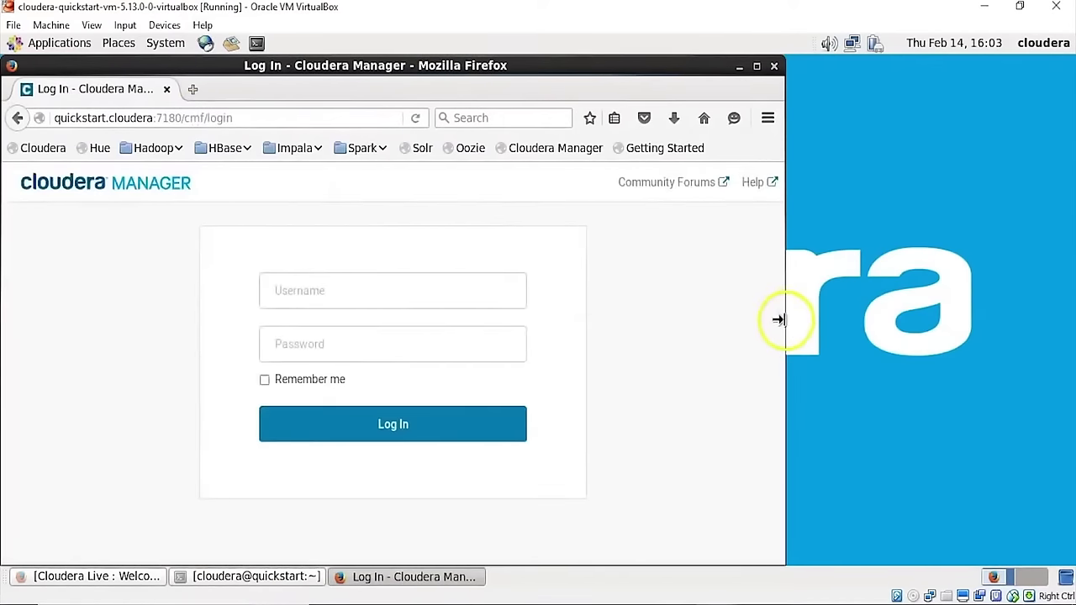
pyautogui.moveTo(778, 320); pyautogui.dragTo(926, 319)
pyautogui.click(466, 294)
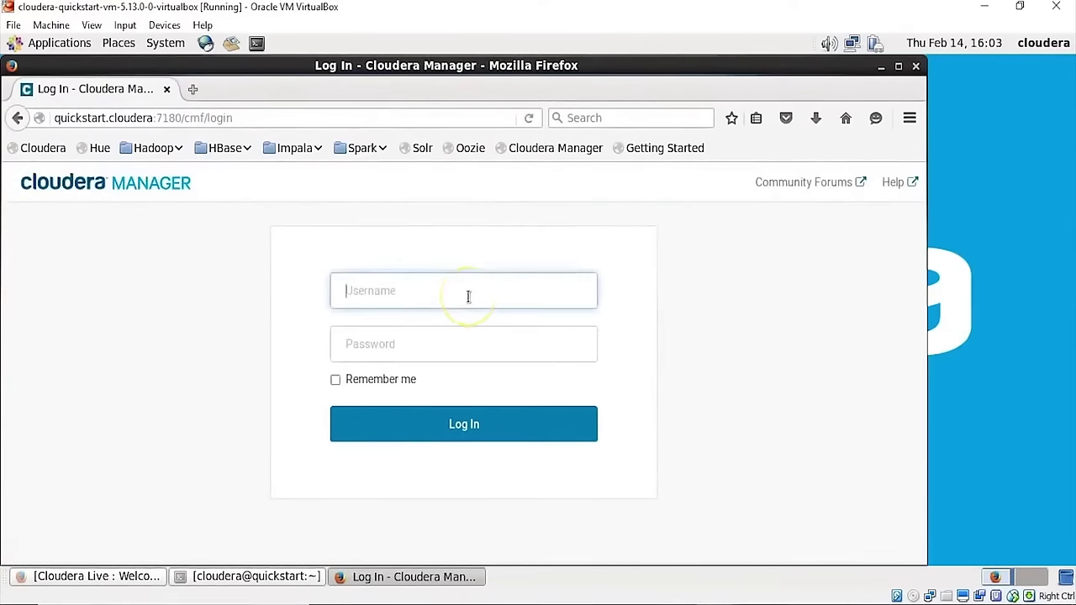
pyautogui.write('cloudera')
pyautogui.press('Tab')
pyautogui.write('cloudera')
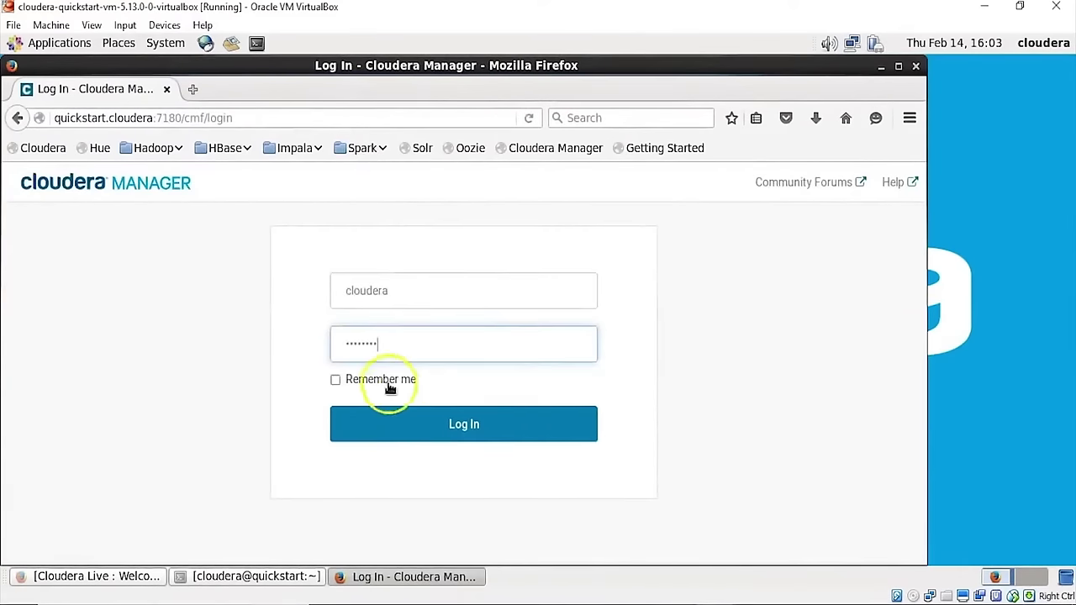
pyautogui.click(388, 381)
pyautogui.click(412, 433)
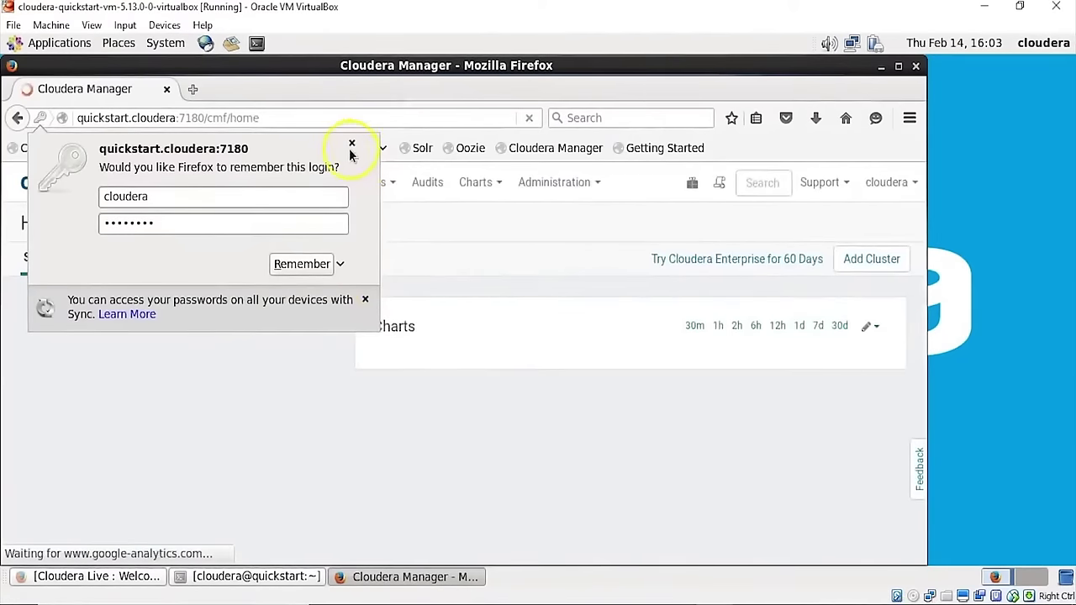
pyautogui.click(351, 143)
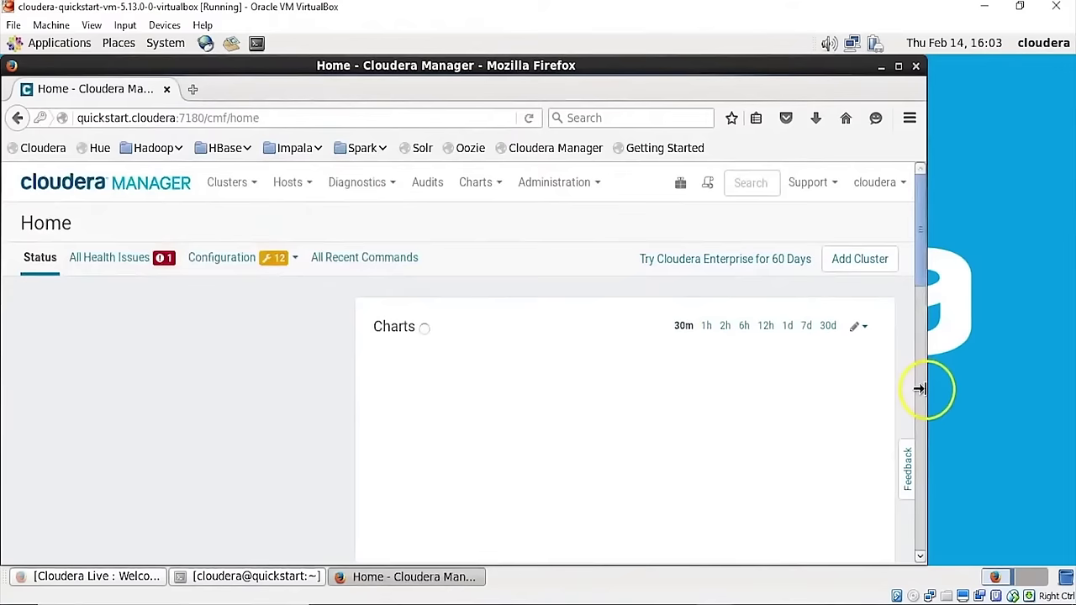
# Widen the browser further, then delete the Key-Value Store Indexer service from the cluster and confirm the deletion
pyautogui.moveTo(919, 388); pyautogui.dragTo(1037, 389)
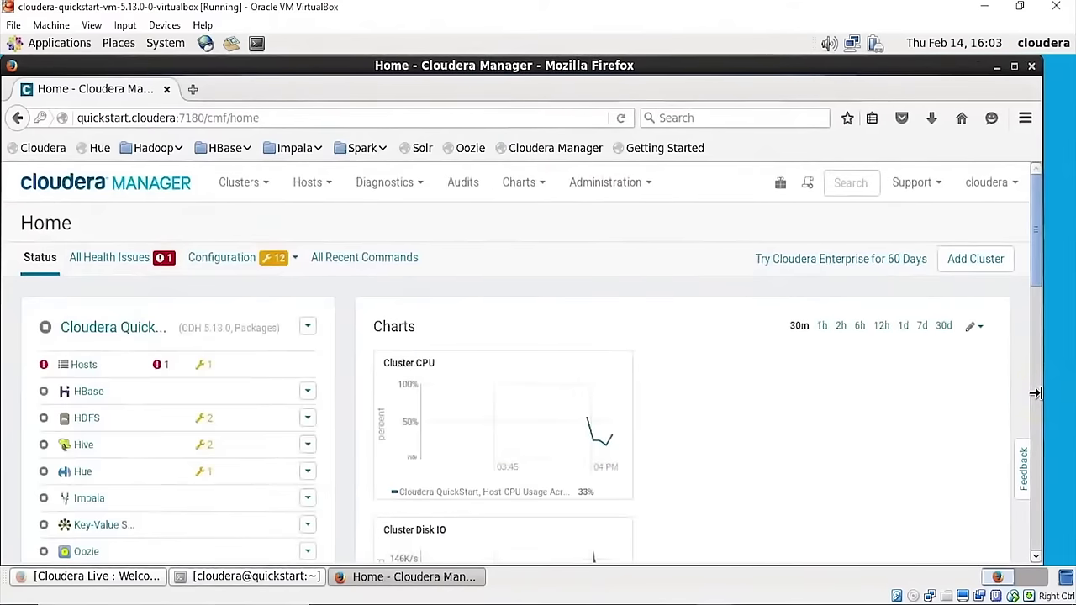
pyautogui.click(1037, 210)
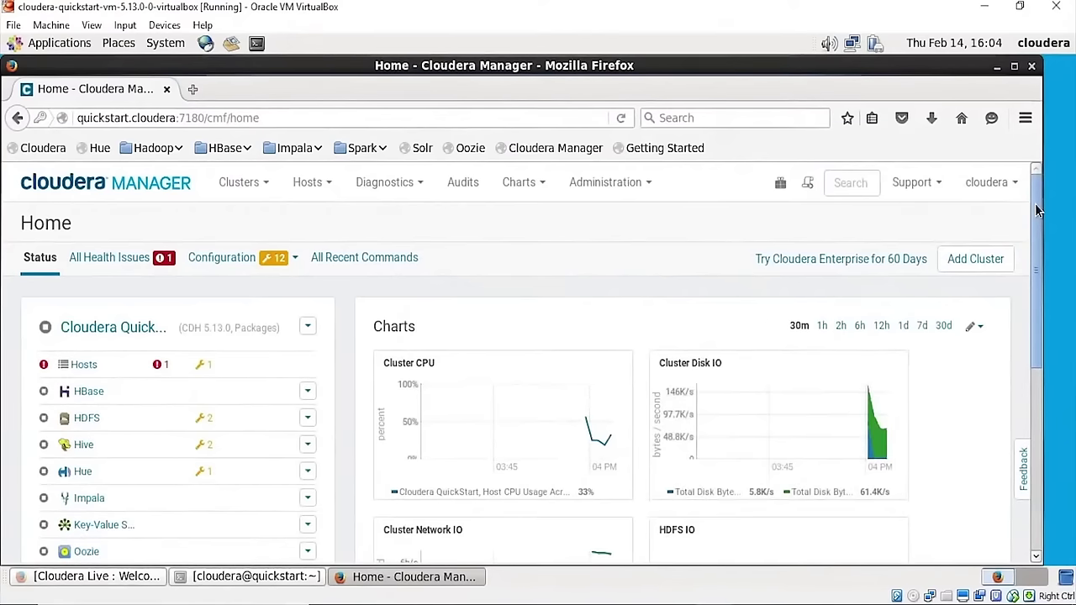
pyautogui.moveTo(1035, 204); pyautogui.dragTo(1035, 319)
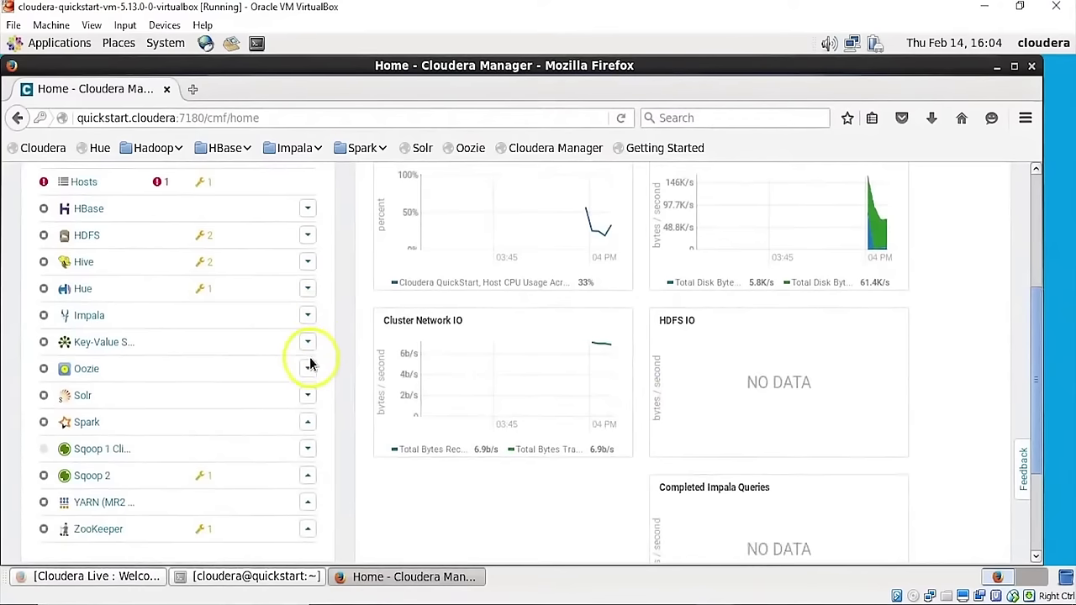
pyautogui.scroll(-1, 308, 345)
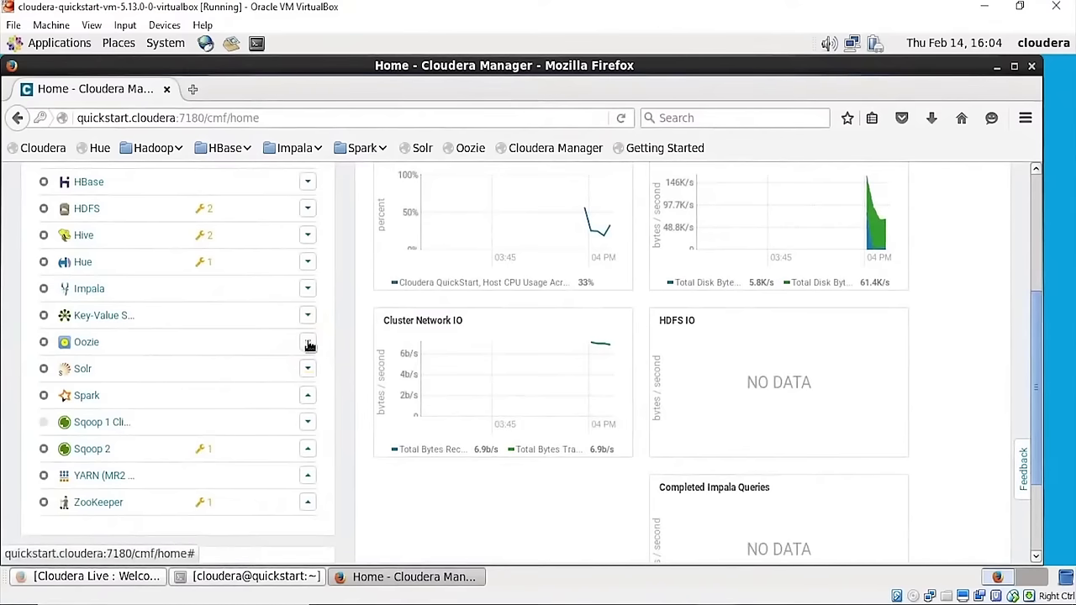
pyautogui.scroll(1, 308, 345)
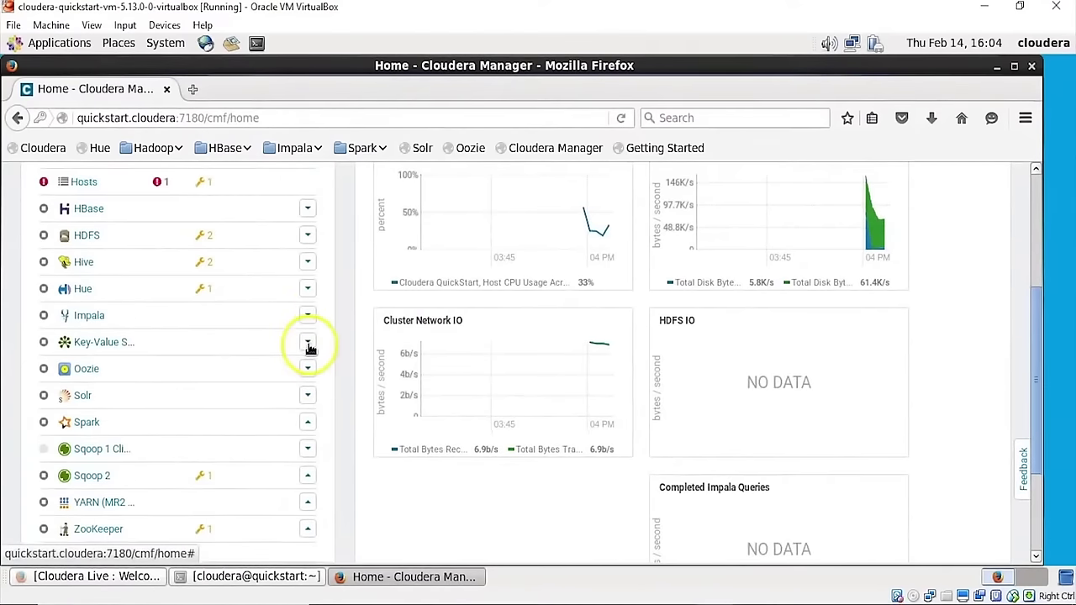
pyautogui.scroll(-1, 308, 345)
pyautogui.click(308, 345)
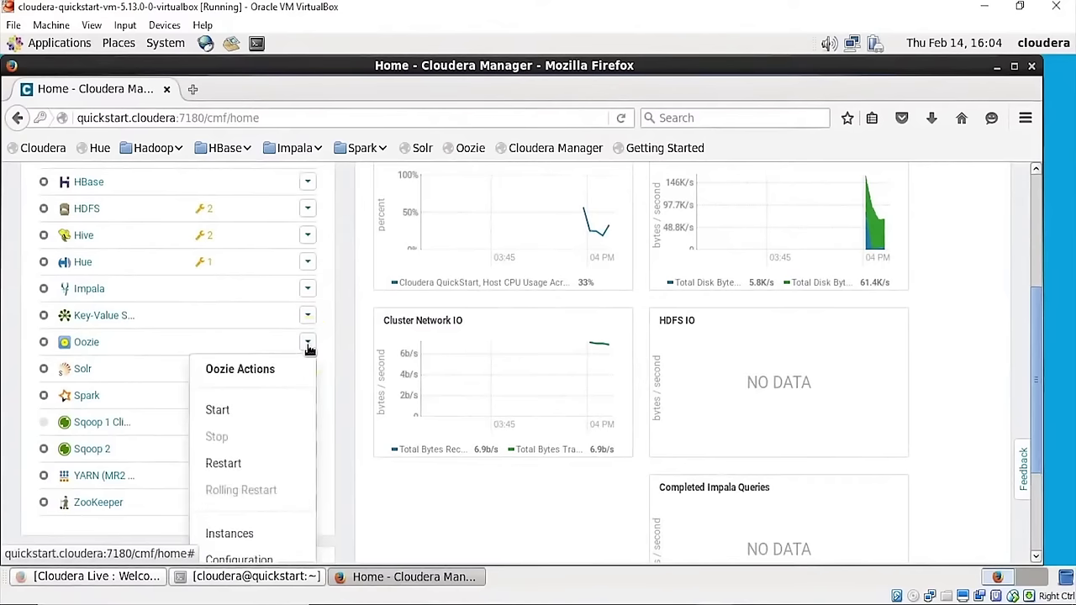
pyautogui.click(308, 316)
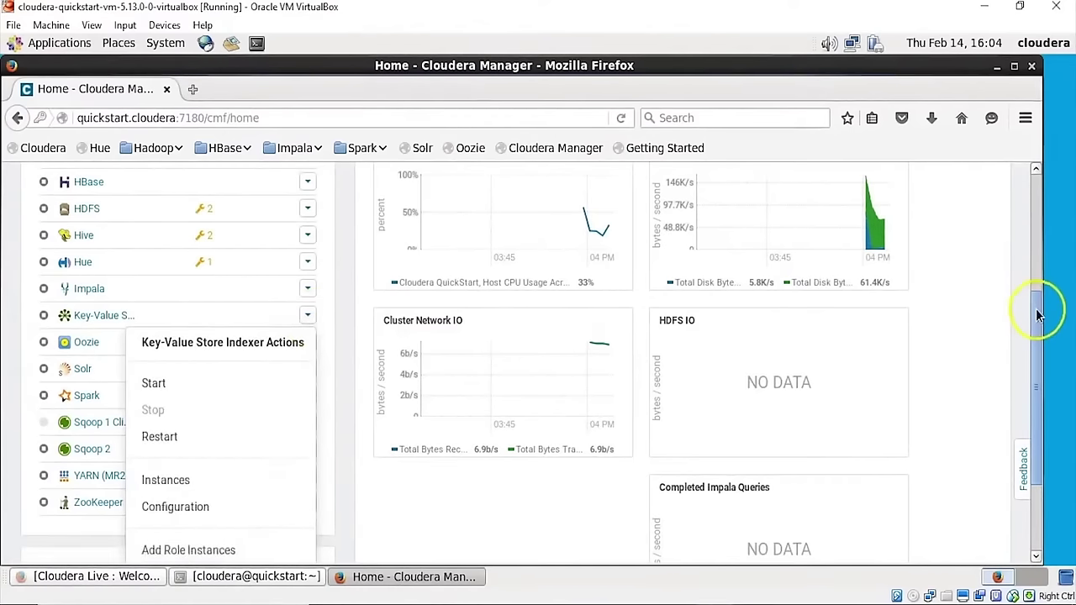
pyautogui.scroll(-3, 1039, 315)
pyautogui.click(163, 519)
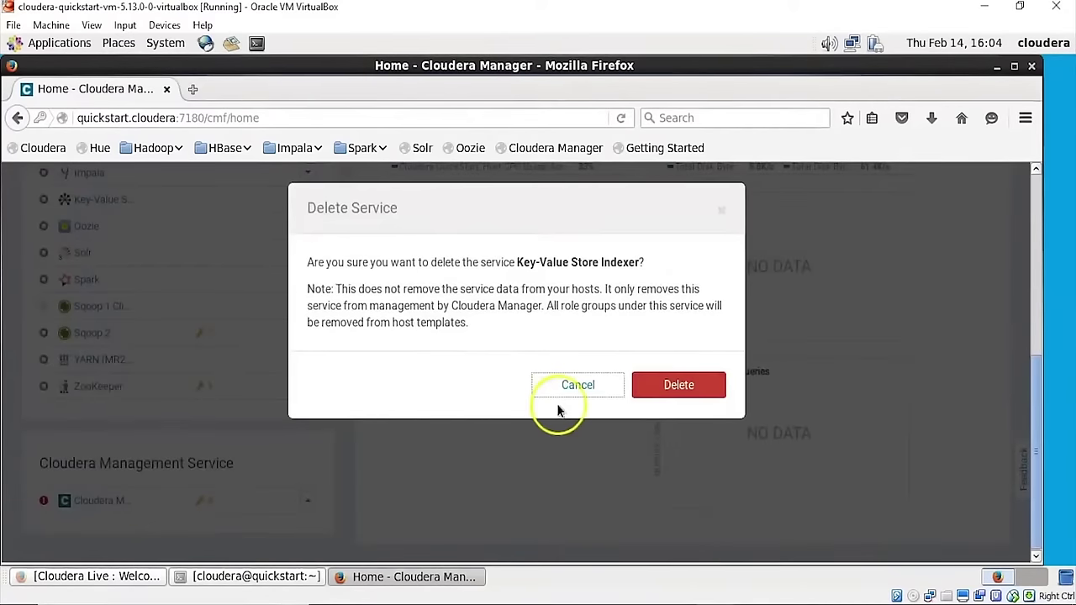
pyautogui.click(669, 385)
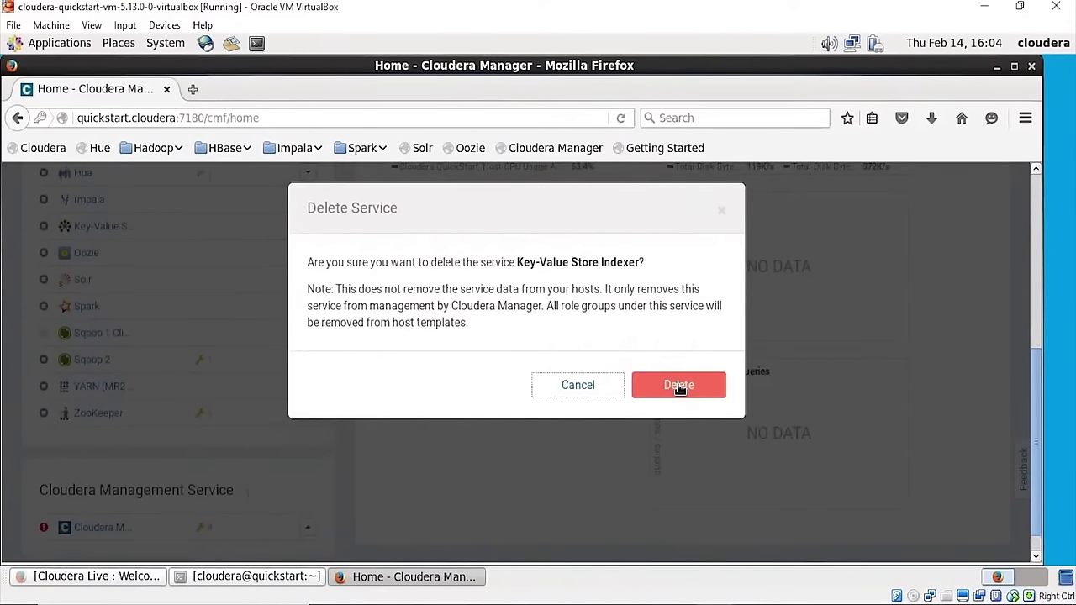
pyautogui.click(680, 387)
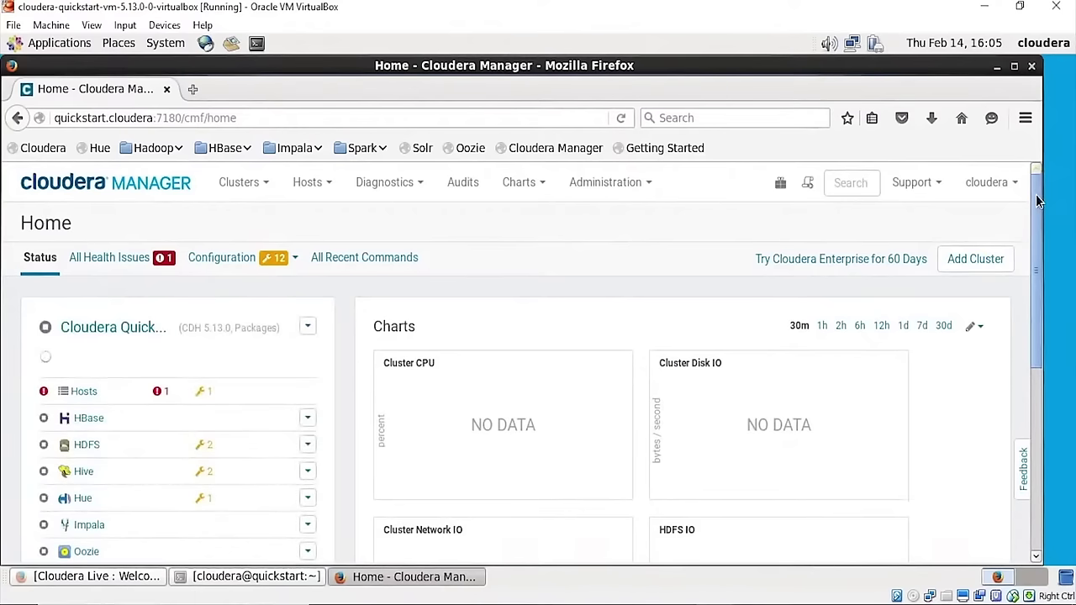
# Try to delete the Solr service from the cluster's service list
pyautogui.moveTo(1038, 200); pyautogui.dragTo(1040, 283)
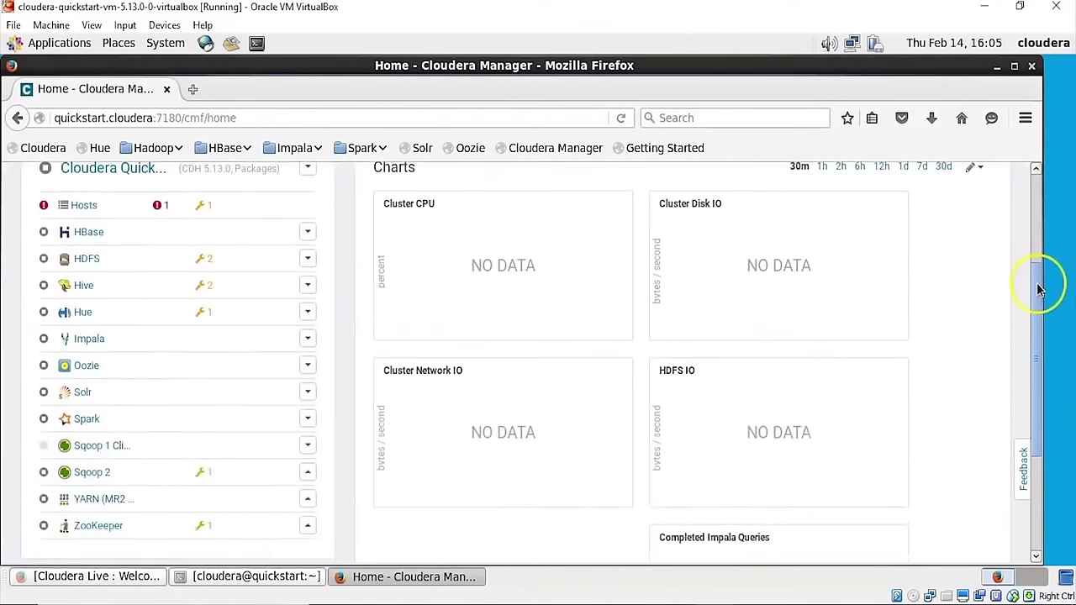
pyautogui.click(309, 395)
pyautogui.click(309, 395)
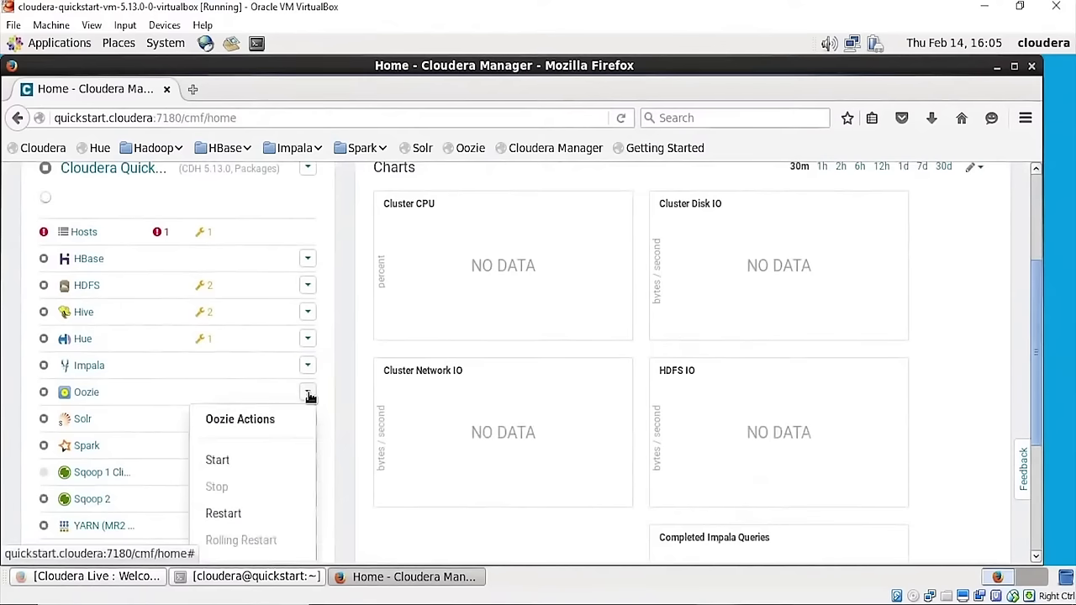
pyautogui.click(392, 360)
pyautogui.moveTo(1039, 288); pyautogui.dragTo(1037, 347)
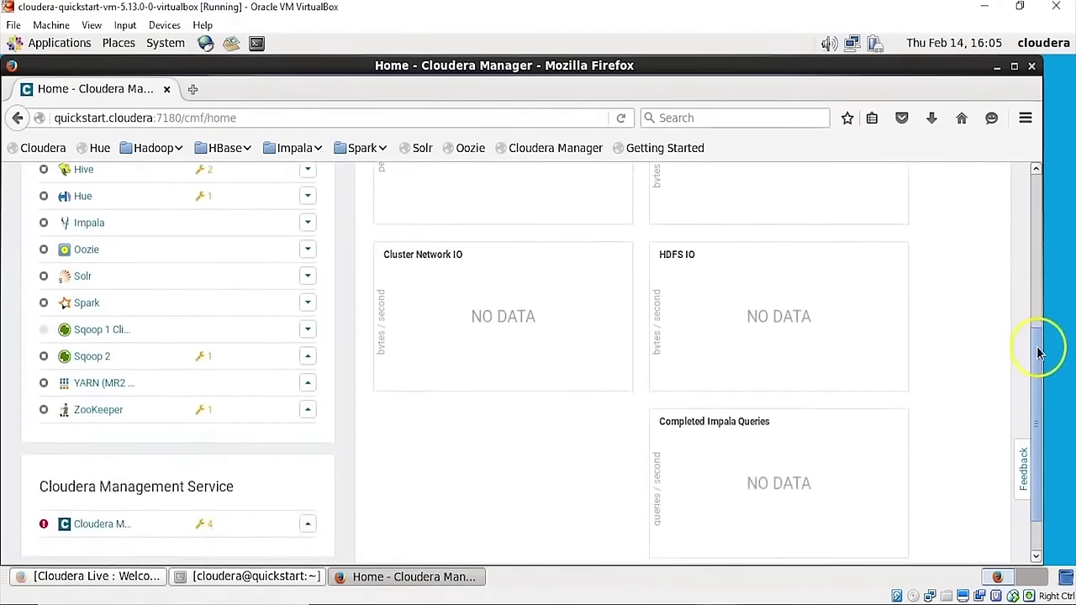
pyautogui.click(307, 278)
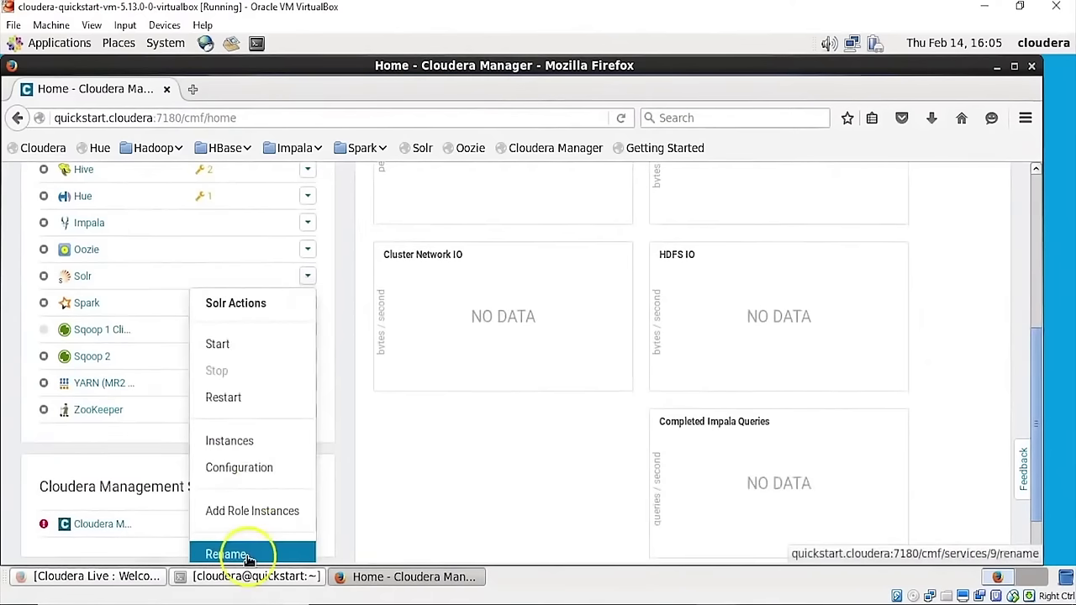
pyautogui.moveTo(1037, 389); pyautogui.dragTo(1039, 430)
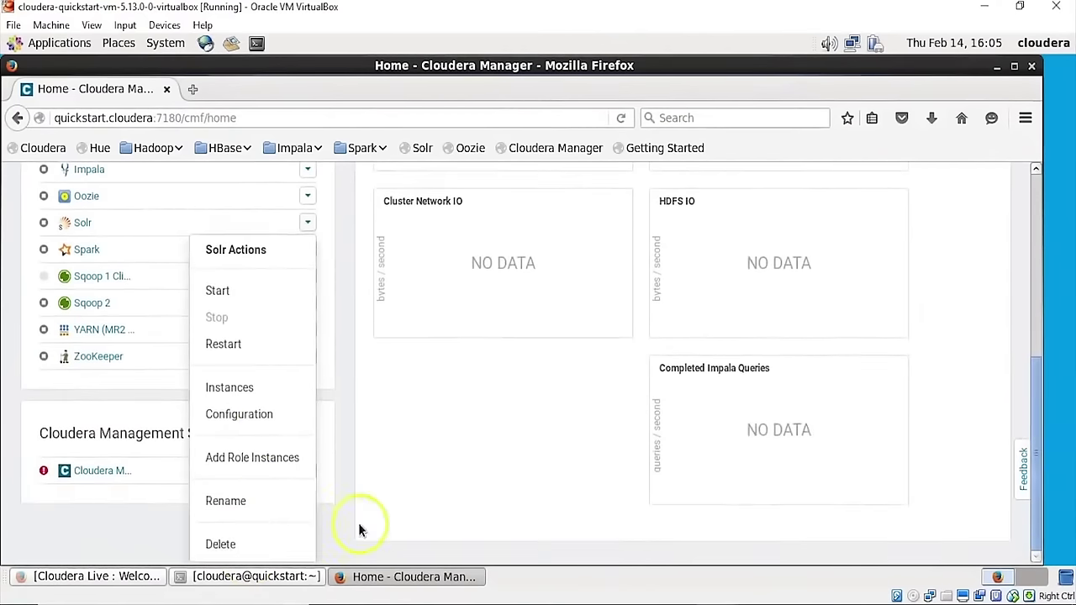
pyautogui.click(220, 546)
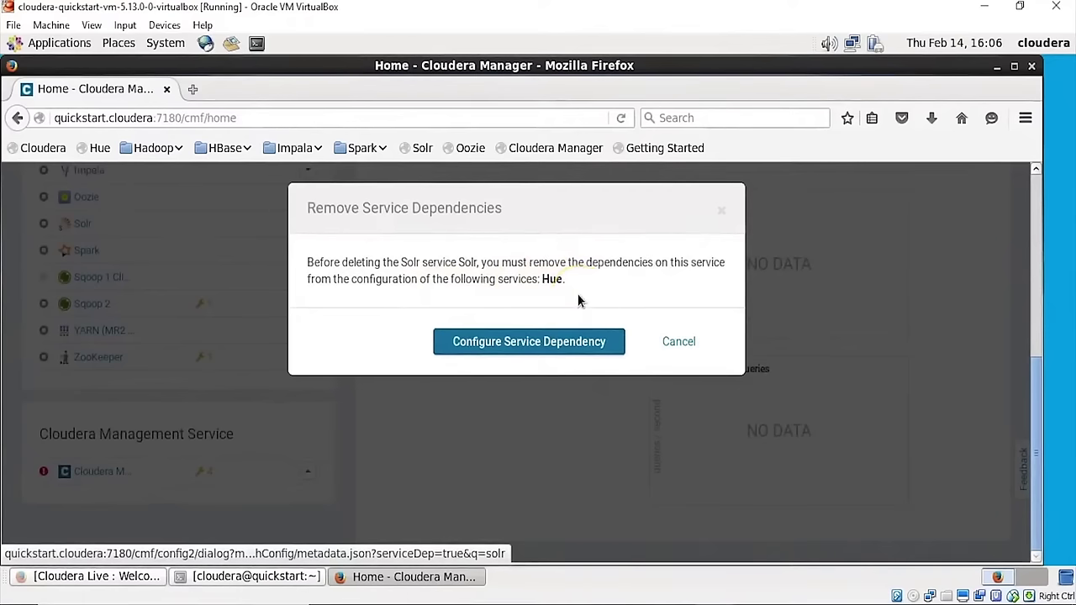
# Configure the service dependency by setting Hue's Solr Service to none and save the changes
pyautogui.click(517, 346)
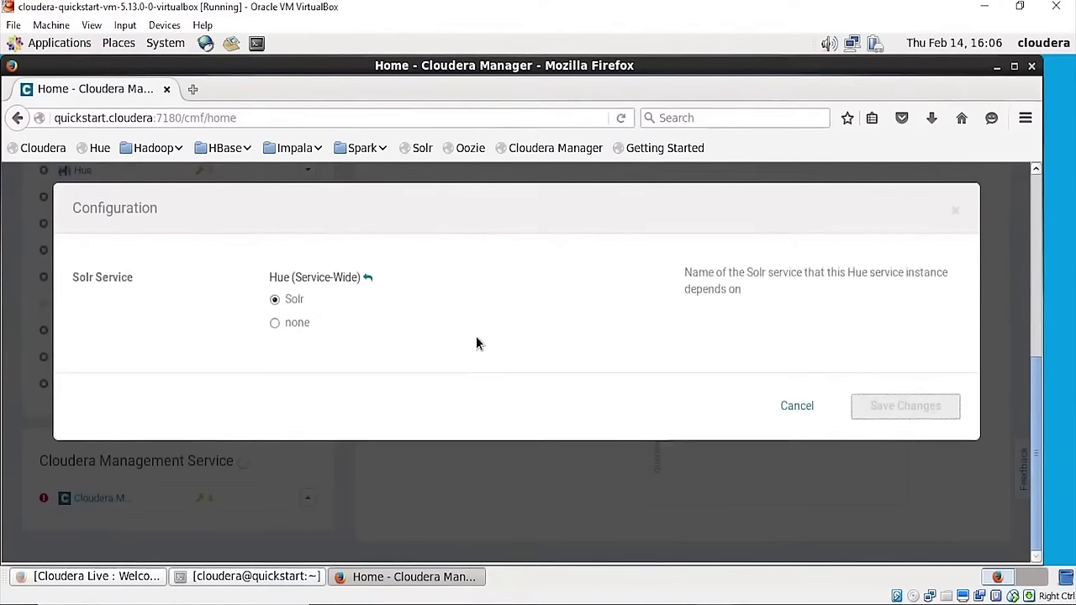
pyautogui.click(276, 324)
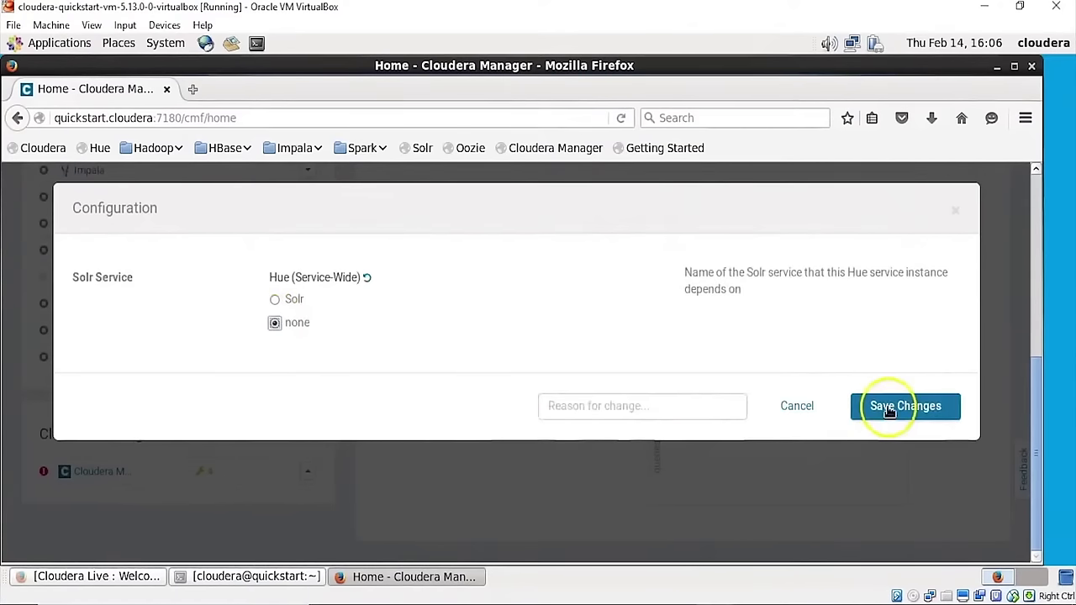
pyautogui.click(888, 409)
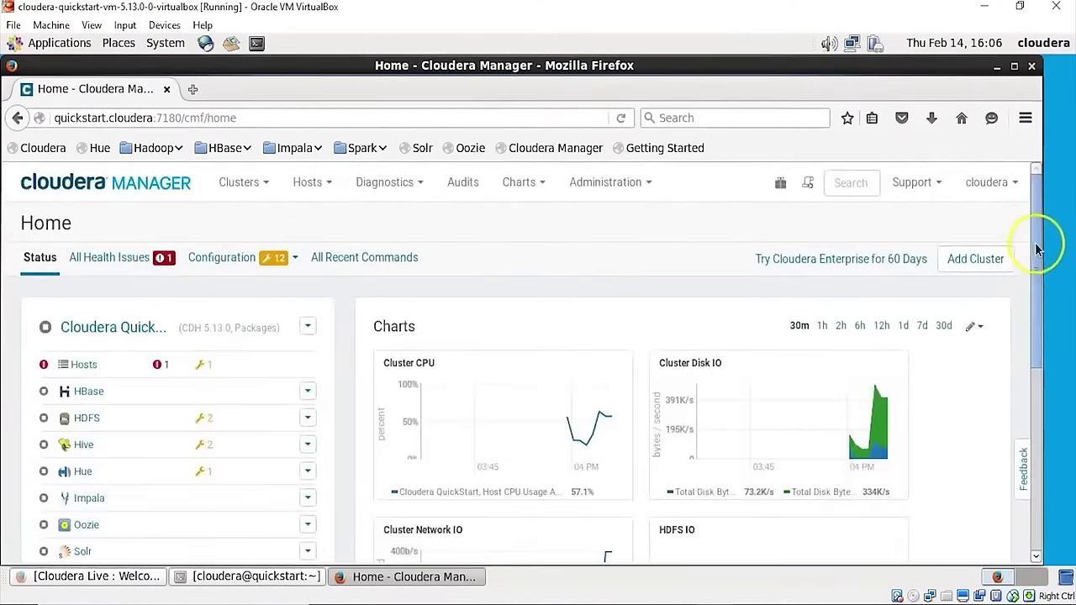
# Delete the Solr service from the cluster and confirm the deletion
pyautogui.moveTo(1037, 239); pyautogui.dragTo(1036, 324)
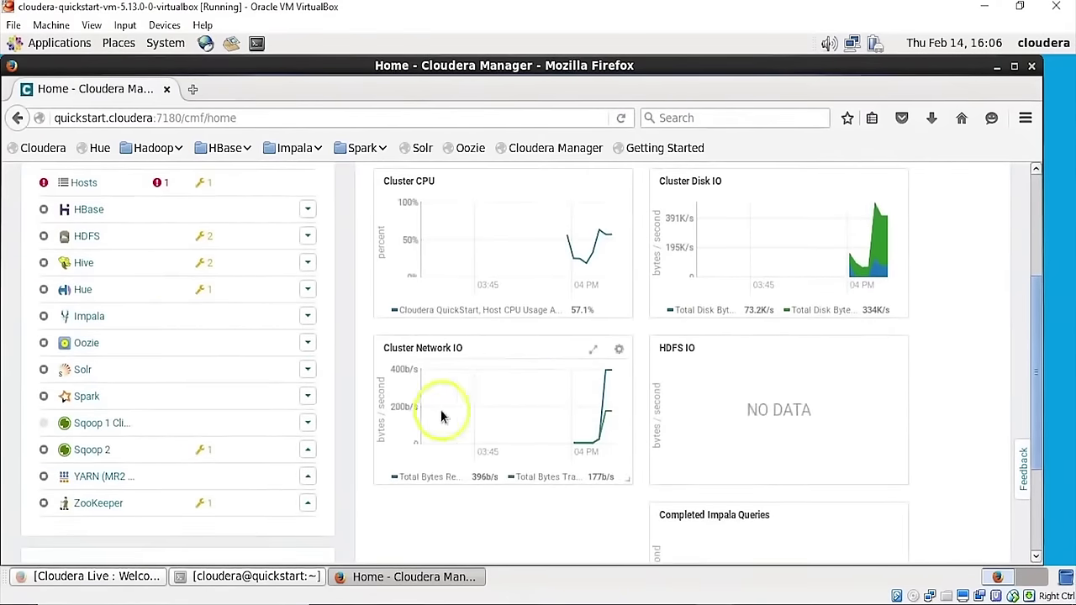
pyautogui.click(308, 368)
pyautogui.click(1039, 312)
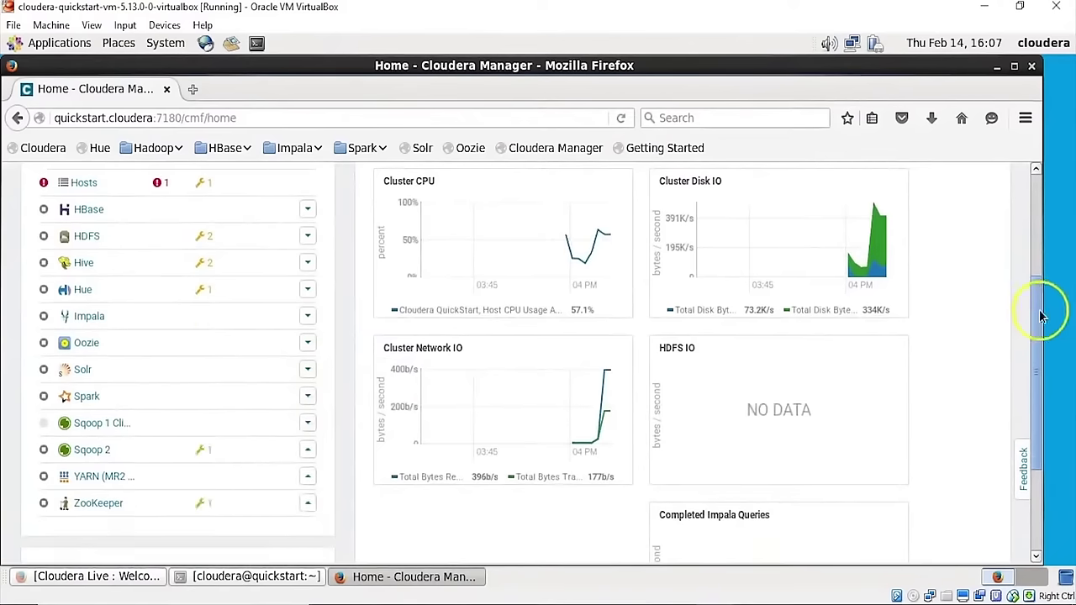
pyautogui.moveTo(1039, 312); pyautogui.dragTo(1039, 395)
pyautogui.click(308, 225)
pyautogui.click(233, 542)
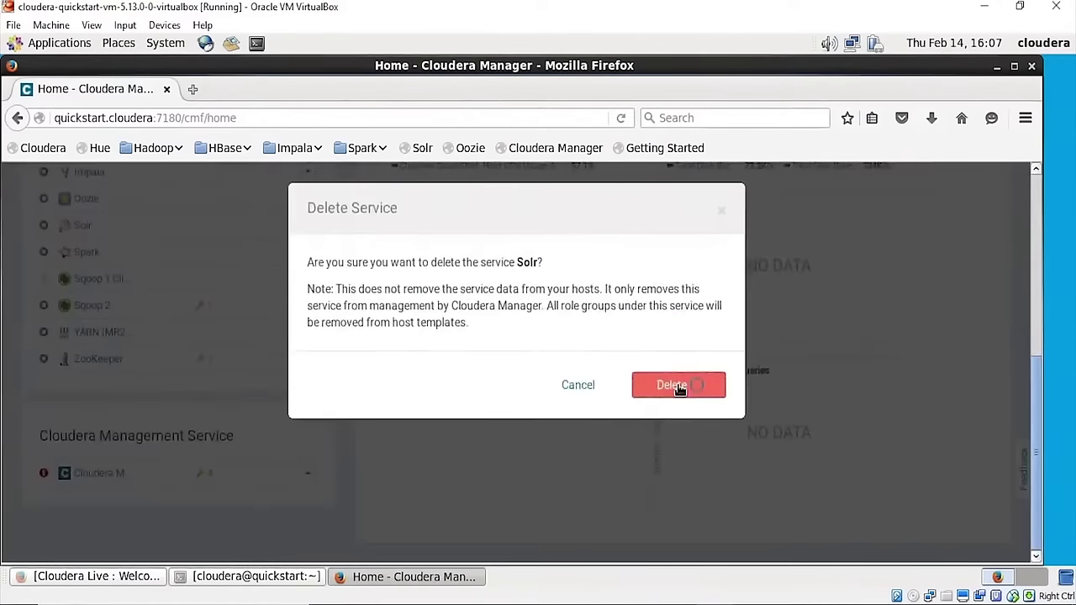
pyautogui.click(680, 385)
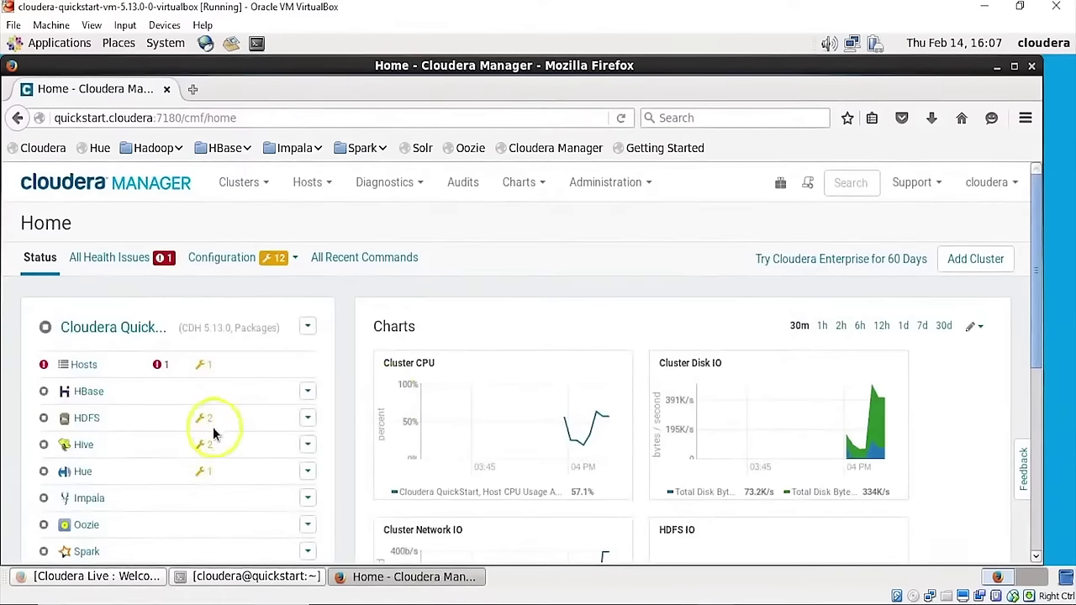
# Try to delete the Sqoop 2 service from the cluster's service list
pyautogui.moveTo(209, 424)
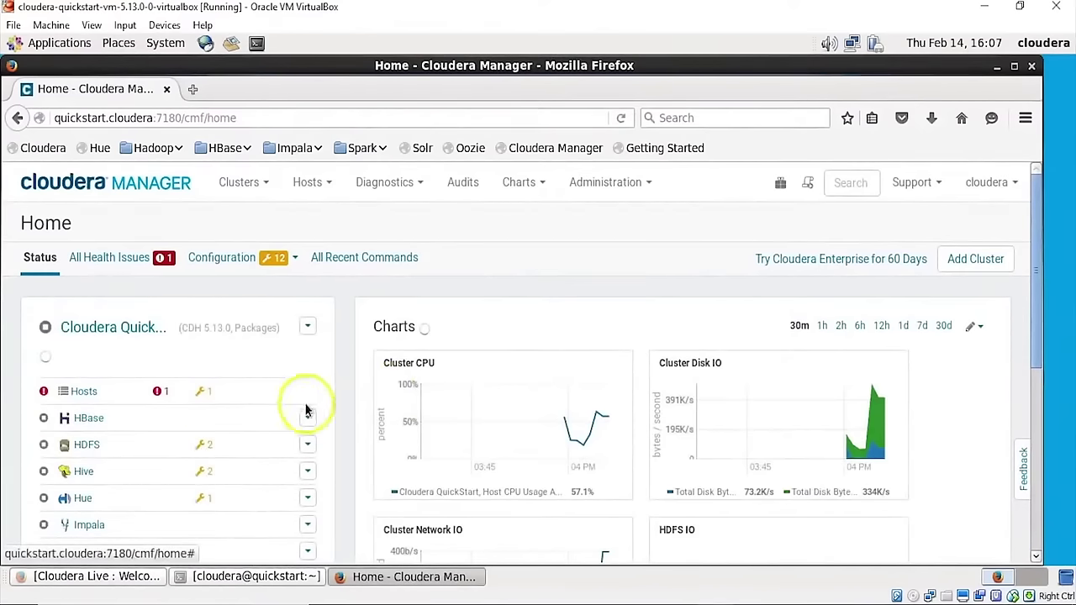
pyautogui.moveTo(1040, 211); pyautogui.dragTo(1040, 281)
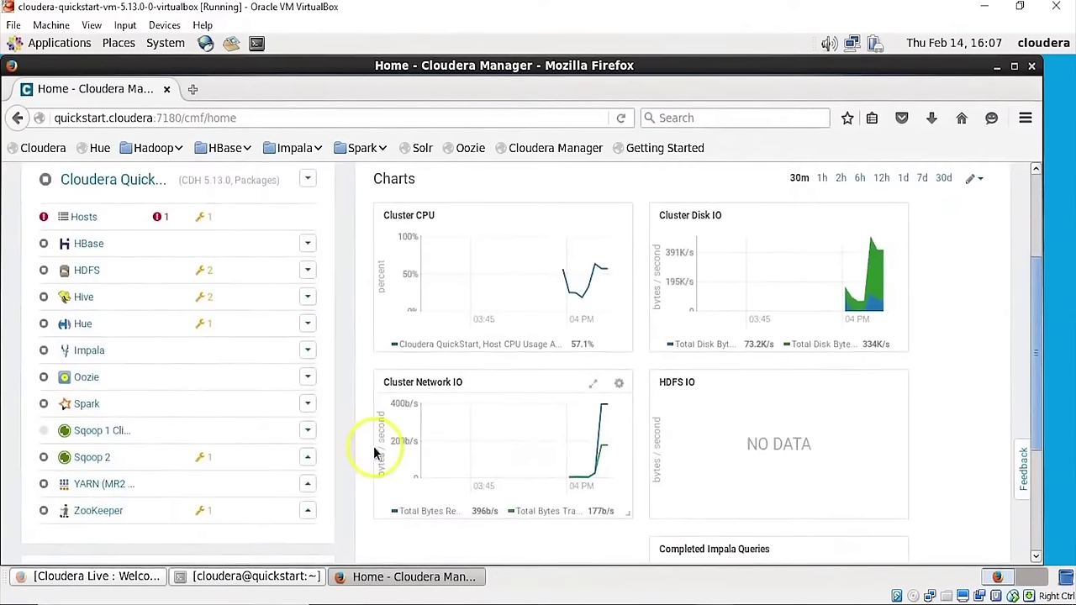
pyautogui.click(308, 461)
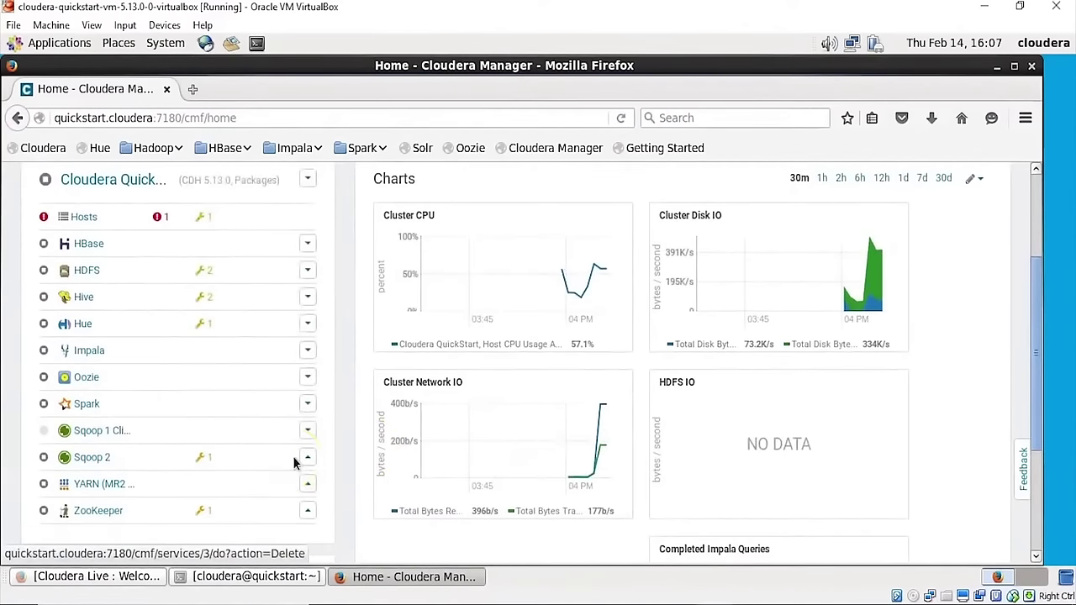
pyautogui.click(303, 458)
pyautogui.click(251, 427)
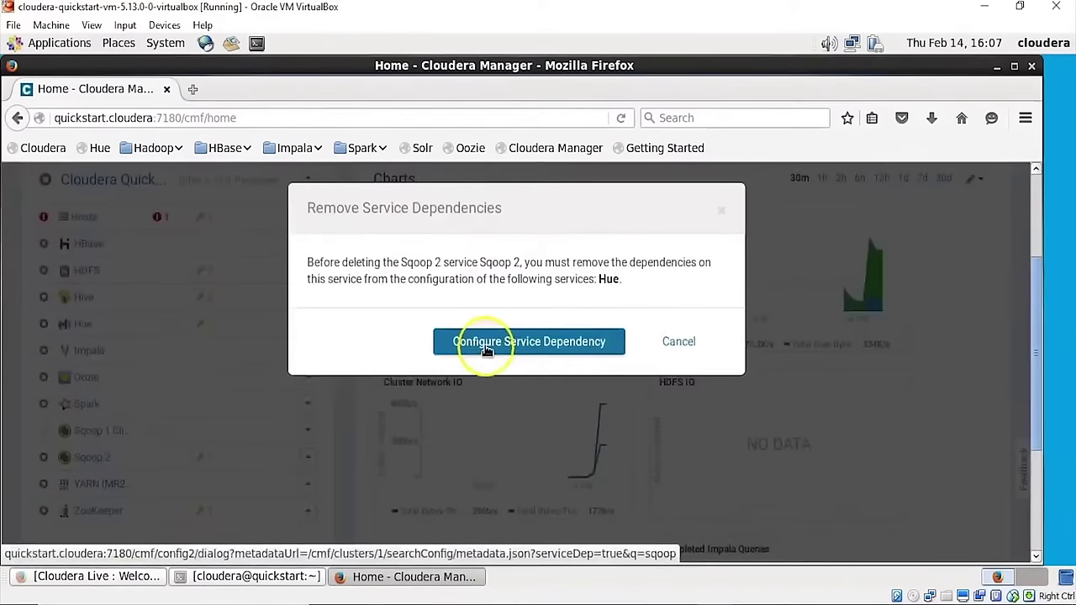
# Configure the service dependency by setting Hue's Sqoop Service to none and save the changes
pyautogui.click(485, 348)
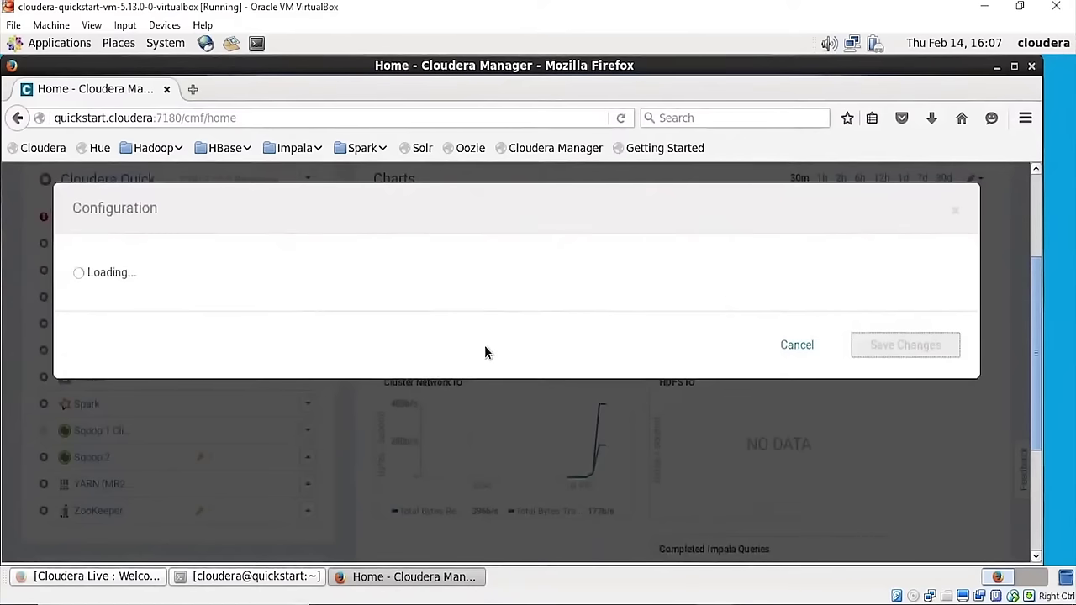
pyautogui.click(275, 323)
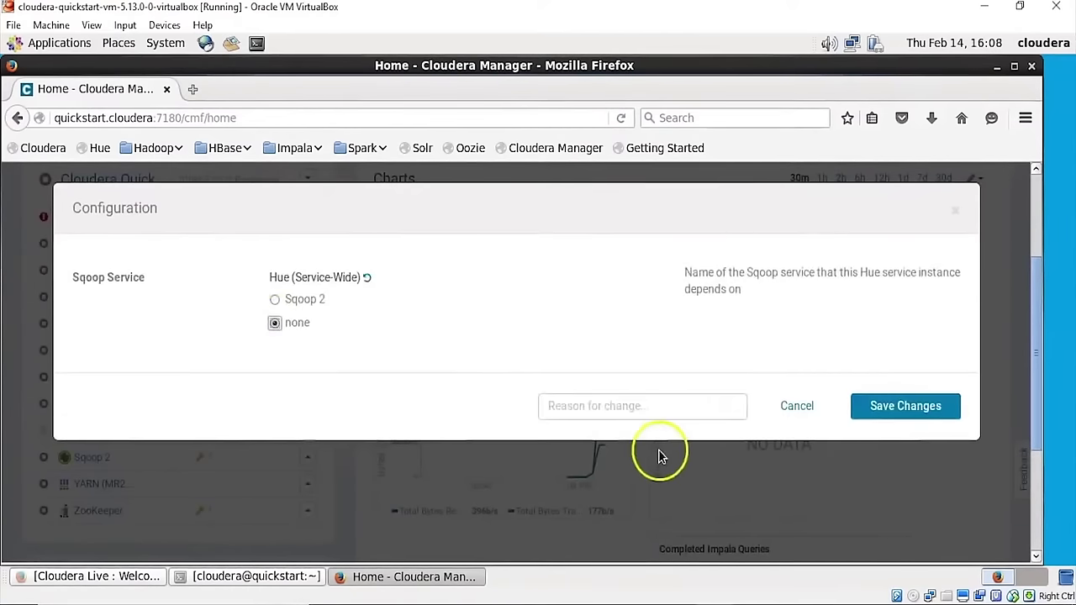
pyautogui.click(896, 412)
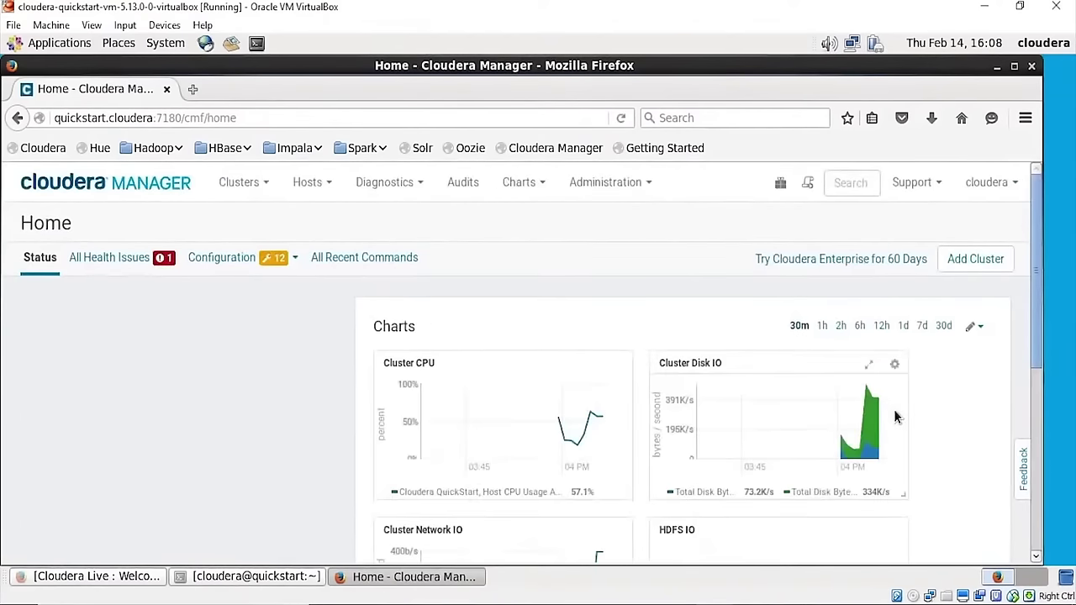
# Delete the Sqoop 2 service from the cluster and confirm the deletion
pyautogui.moveTo(1037, 264); pyautogui.dragTo(1039, 432)
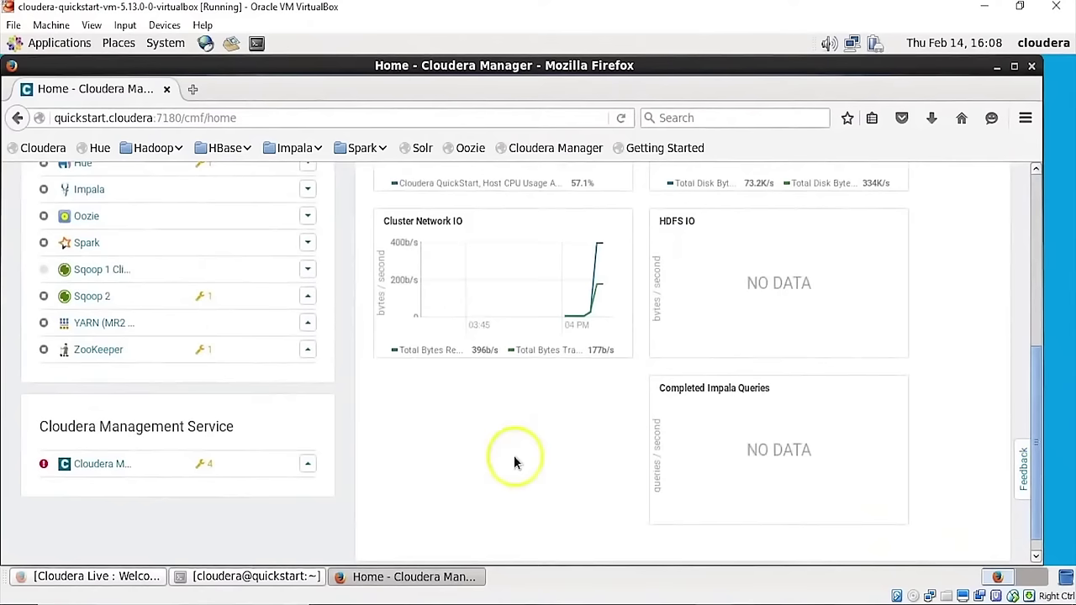
pyautogui.click(308, 299)
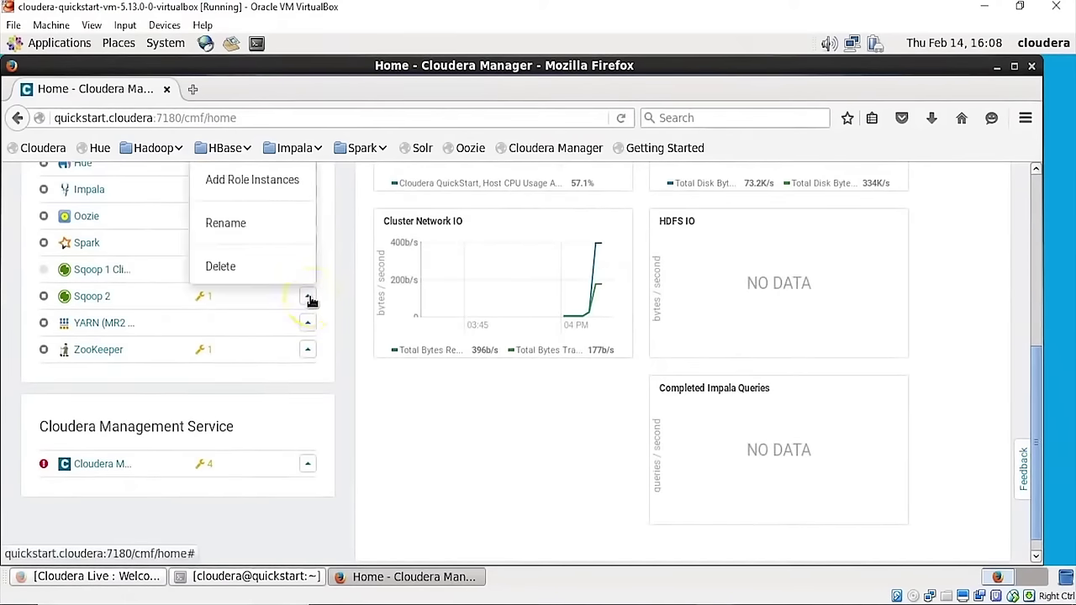
pyautogui.click(243, 271)
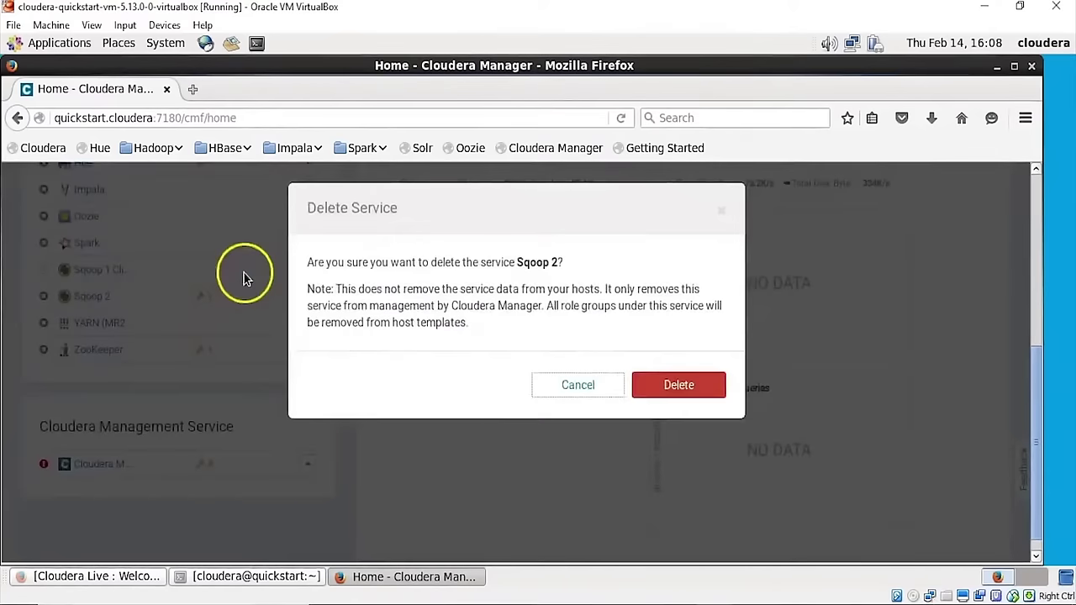
pyautogui.click(657, 393)
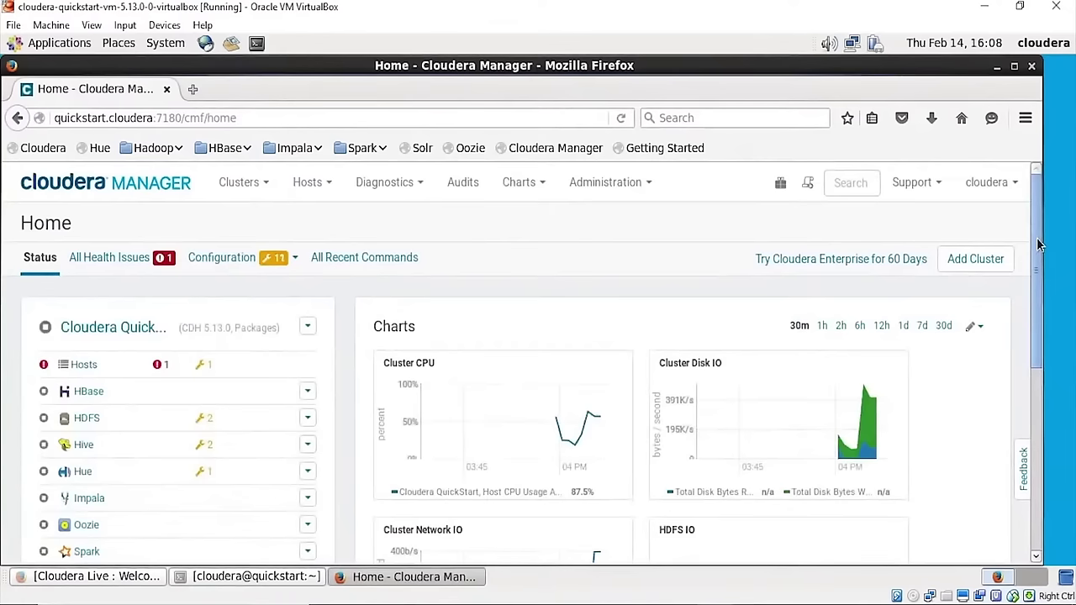
# Delete the Sqoop 1 Client service from the cluster
pyautogui.moveTo(1038, 244); pyautogui.dragTo(1033, 311)
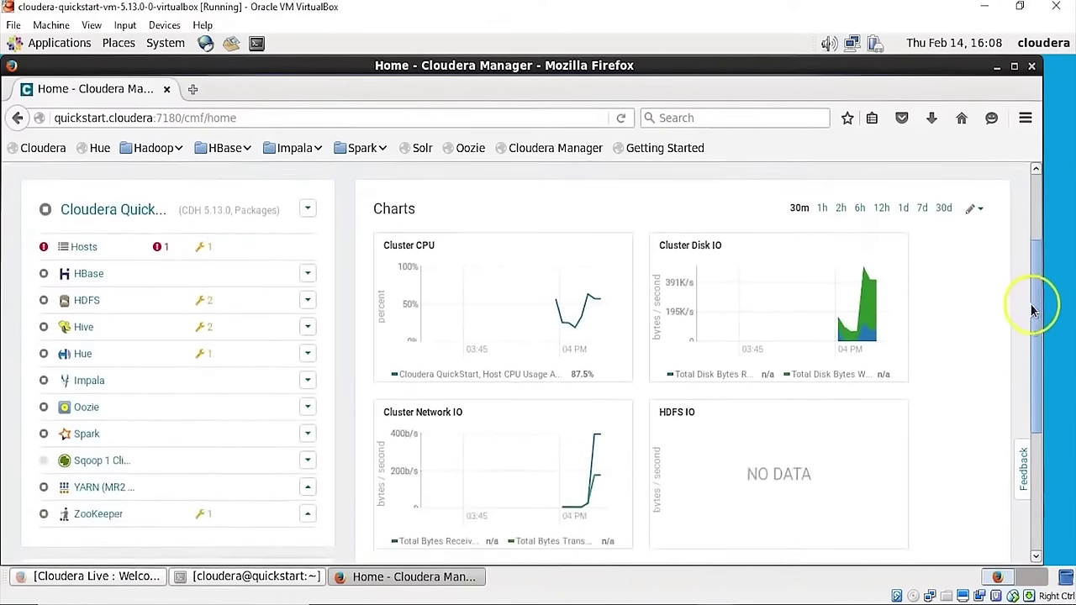
pyautogui.scroll(-1, 403, 462)
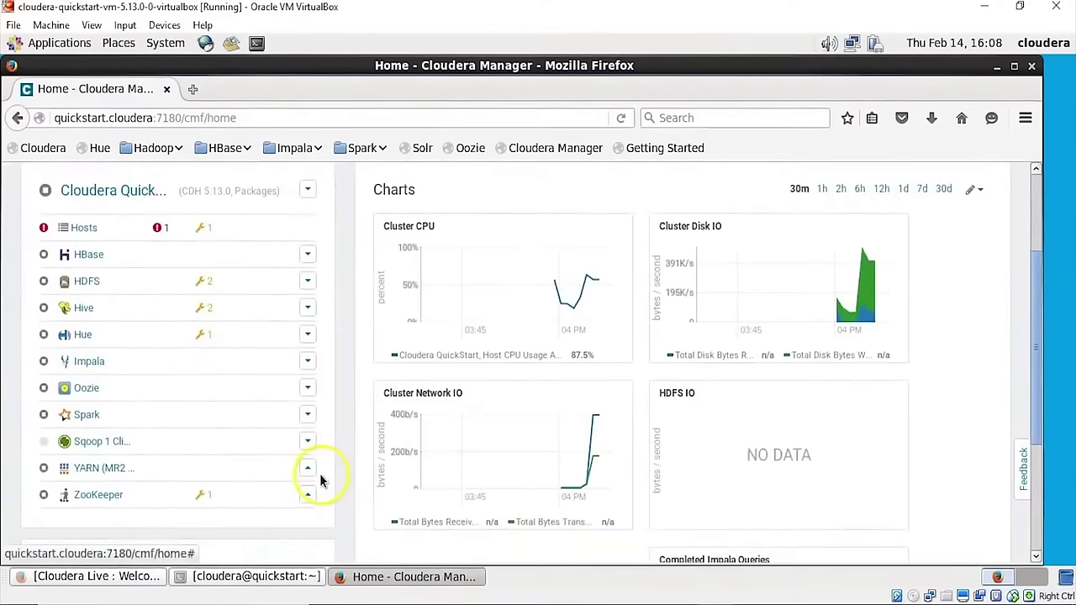
pyautogui.click(307, 442)
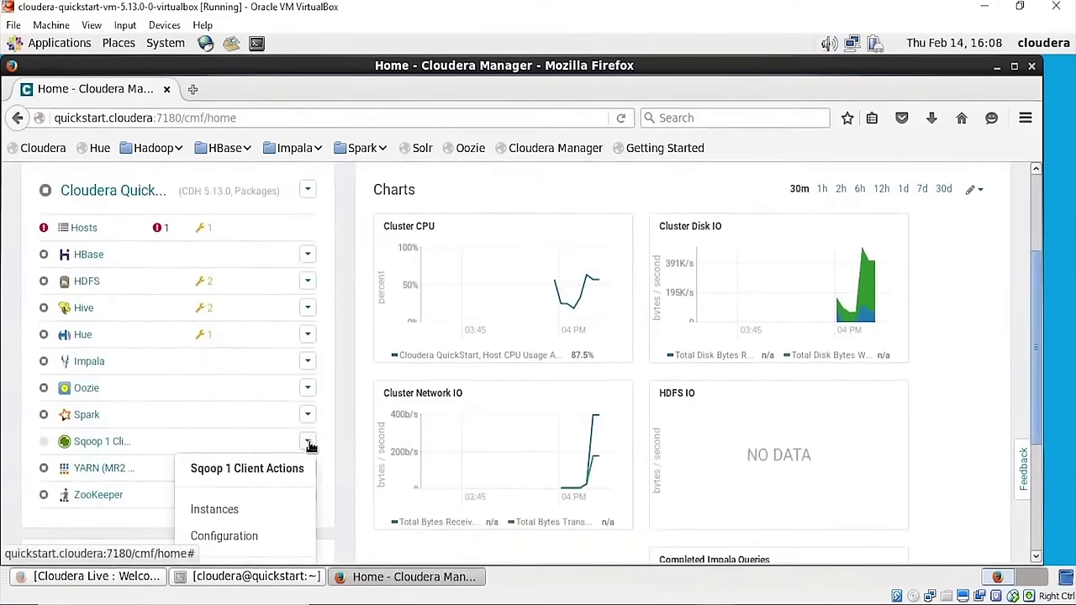
pyautogui.moveTo(1040, 293); pyautogui.dragTo(785, 384)
pyautogui.click(239, 494)
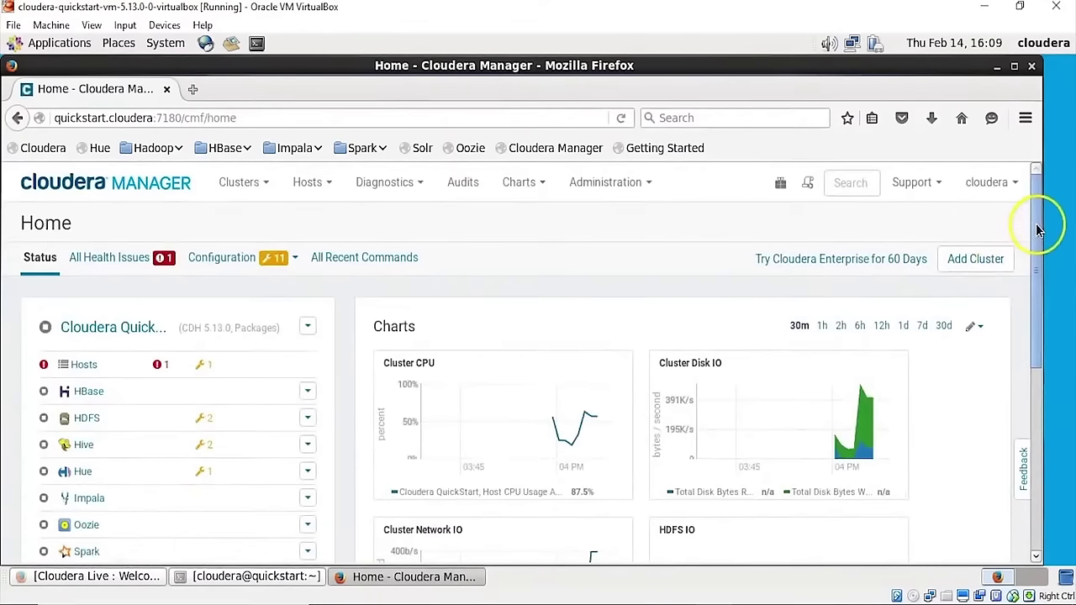
# Suppress the Clock Offset health issue for all hosts with the comment "look into it later"
pyautogui.moveTo(1038, 231)
pyautogui.mouseDown()
pyautogui.moveTo(1040, 283)
pyautogui.moveTo(163, 233)
pyautogui.mouseUp()
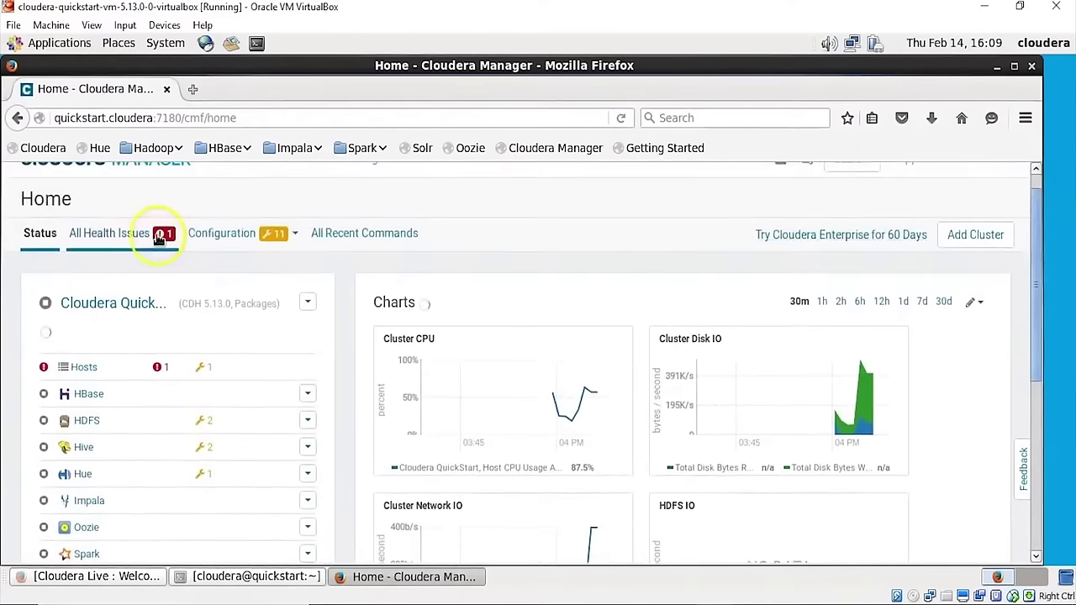
pyautogui.click(160, 237)
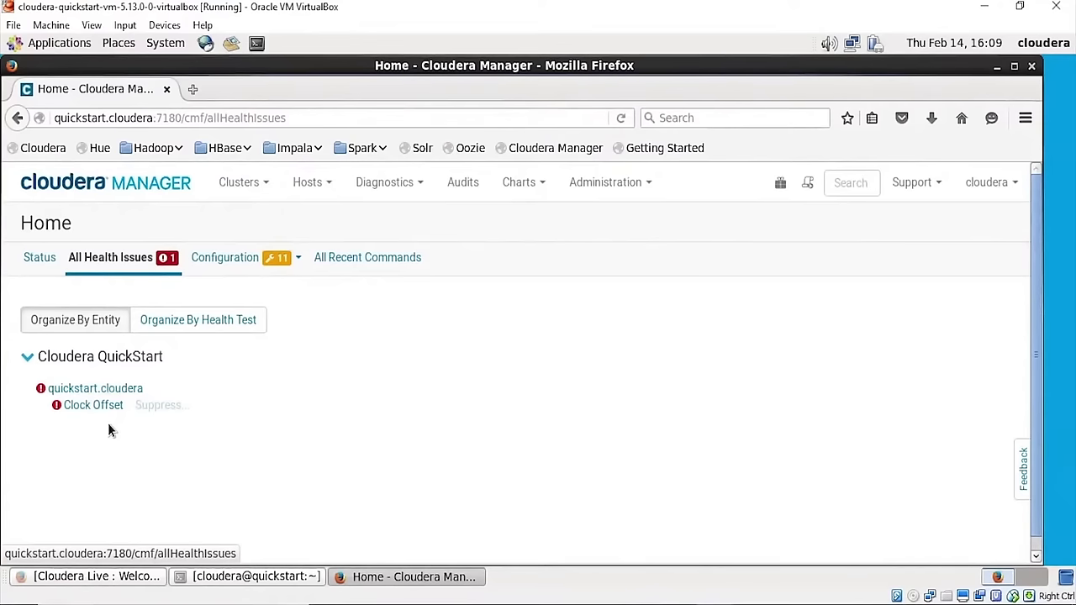
pyautogui.click(160, 407)
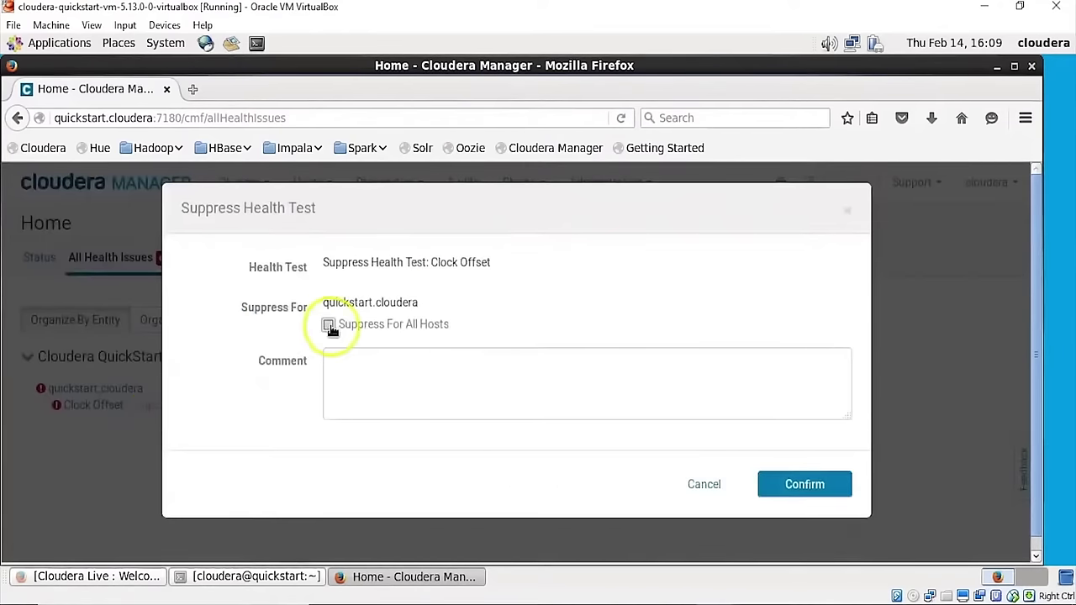
pyautogui.click(328, 325)
pyautogui.click(553, 391)
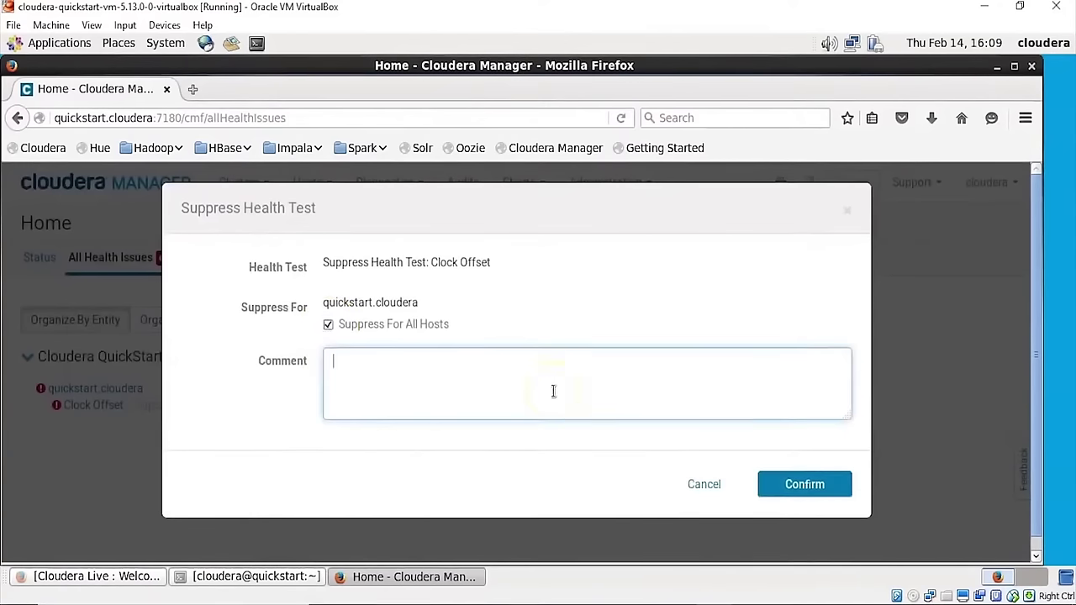
pyautogui.write('look into it later')
pyautogui.click(802, 484)
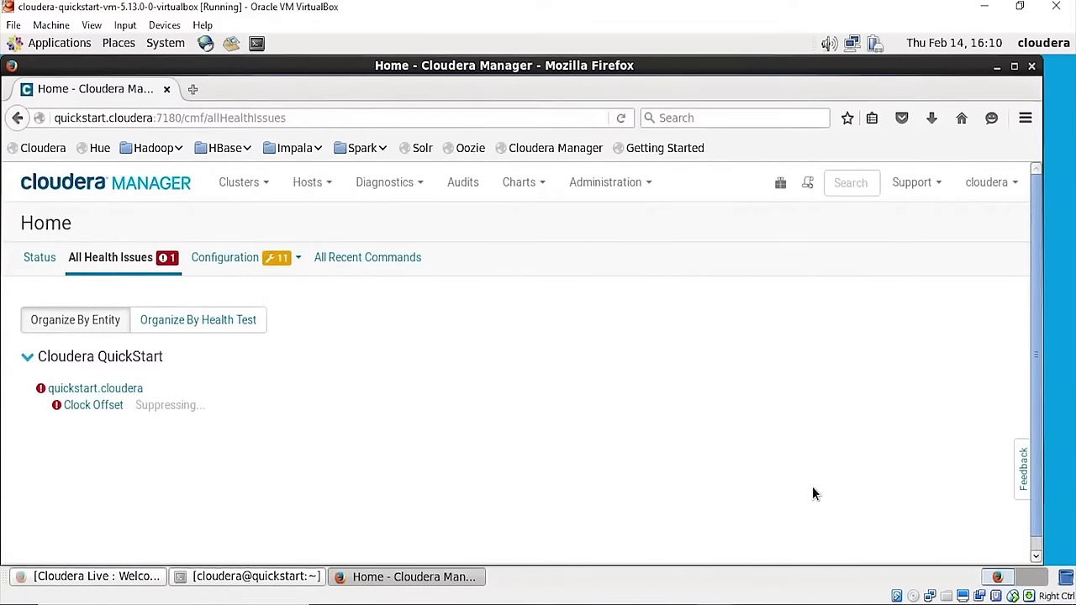
pyautogui.click(603, 444)
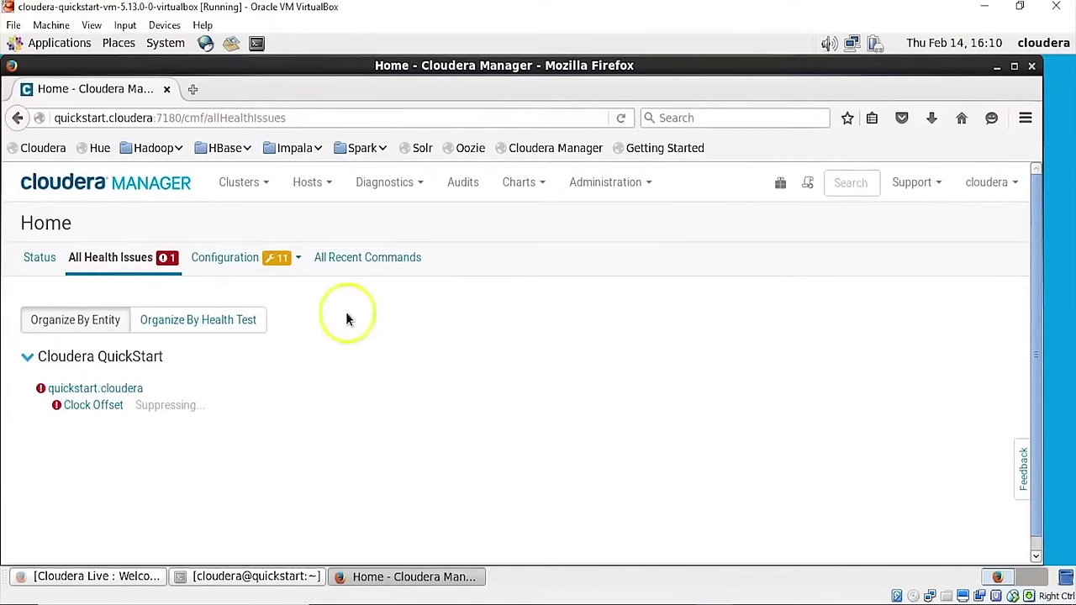
# Review the cluster's configuration issues, widening the browser window to fit them
pyautogui.click(283, 262)
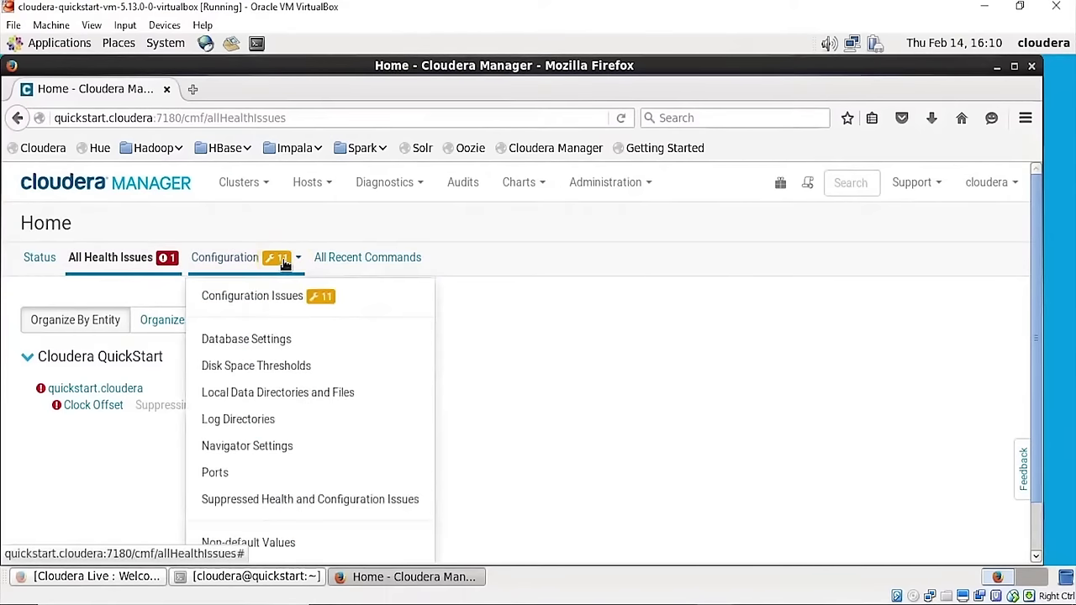
pyautogui.click(278, 296)
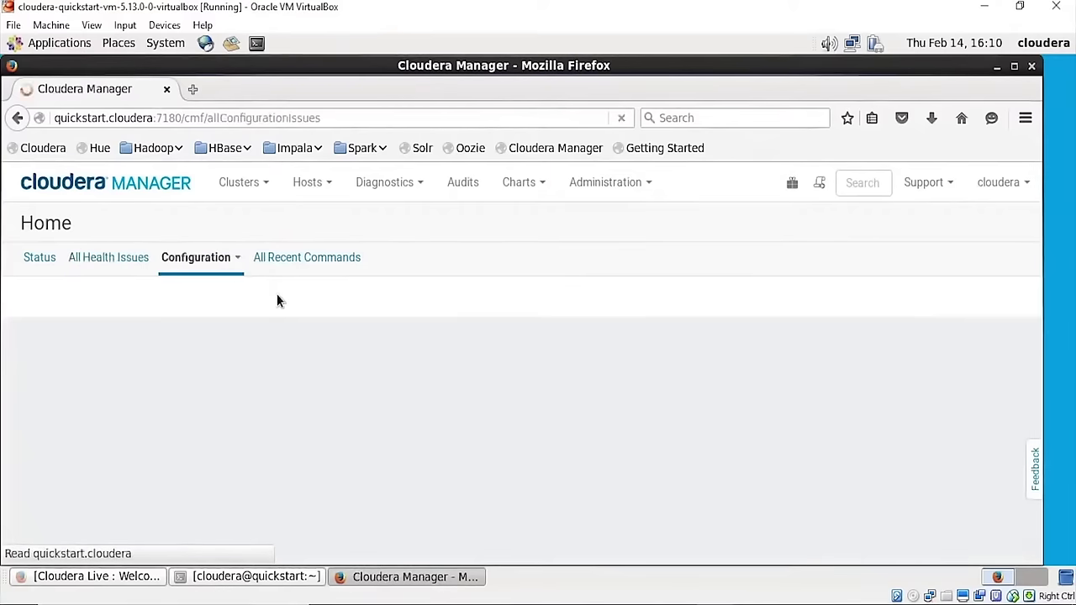
pyautogui.click(698, 308)
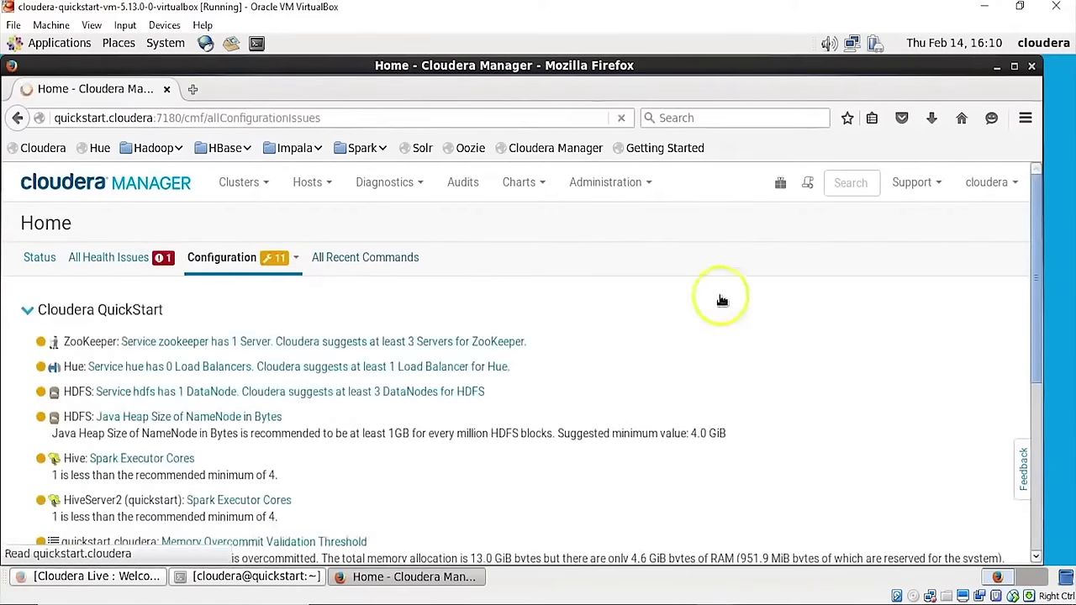
pyautogui.moveTo(1035, 427); pyautogui.dragTo(1064, 427)
pyautogui.moveTo(1059, 355); pyautogui.dragTo(1070, 333)
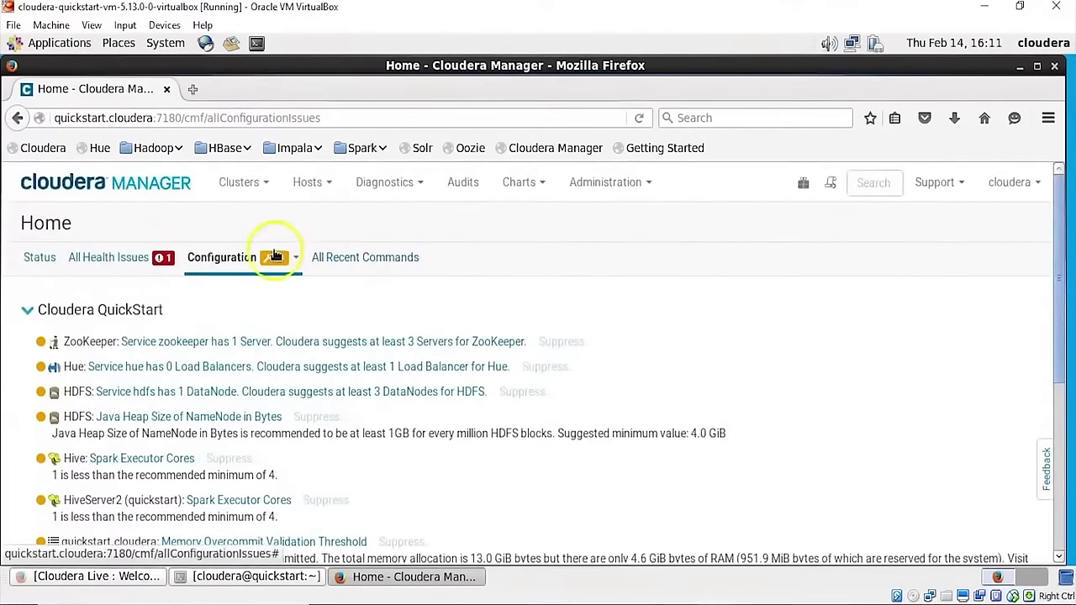
# Open the Cloudera QuickStart cluster page, restart the whole cluster and confirm the restart
pyautogui.click(265, 183)
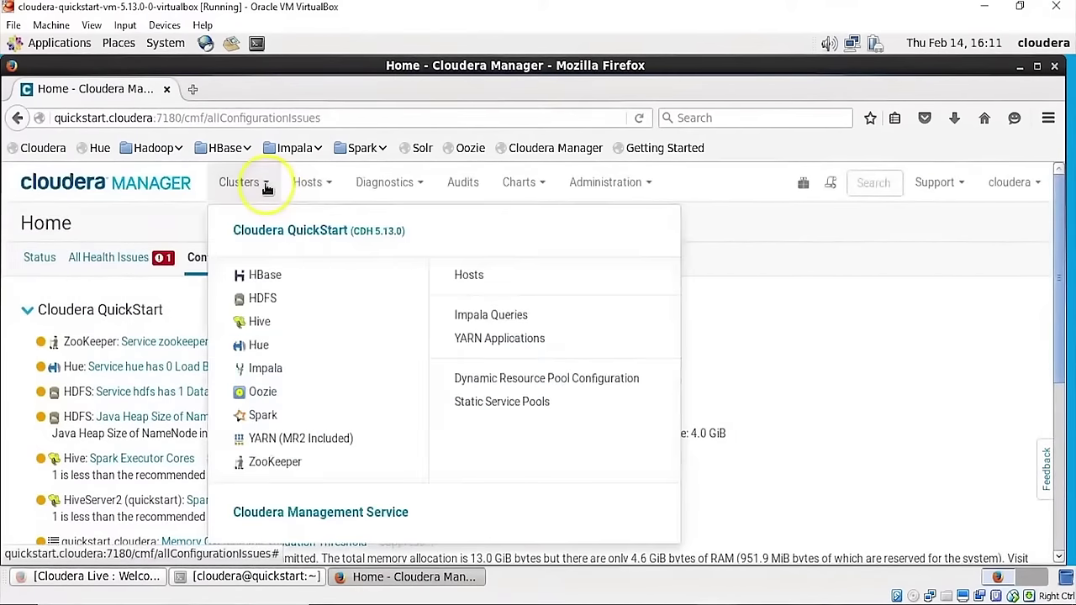
pyautogui.click(260, 232)
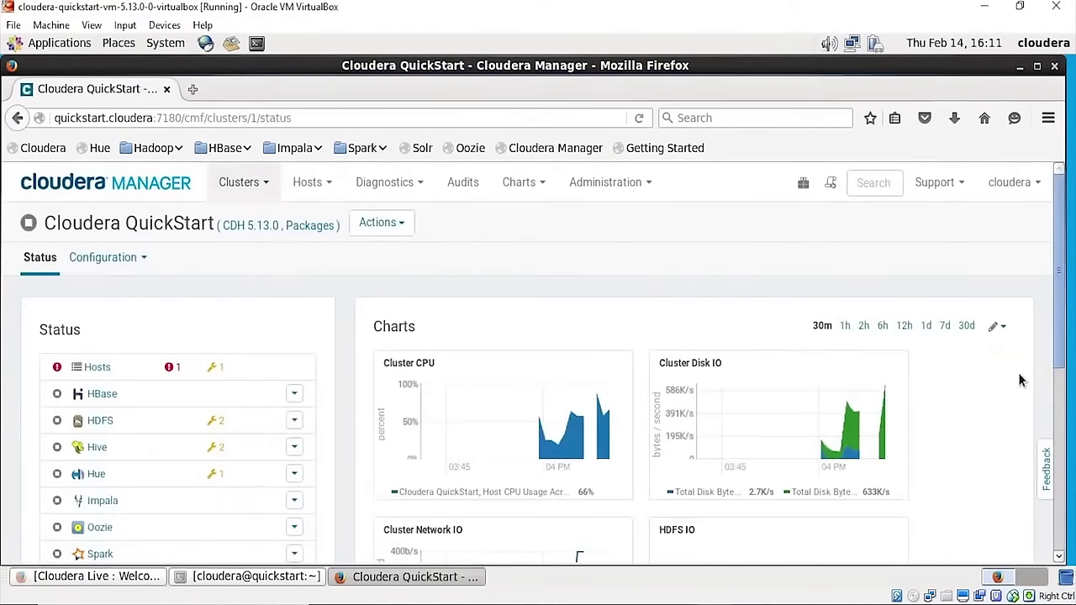
pyautogui.moveTo(1056, 263)
pyautogui.mouseDown()
pyautogui.moveTo(1058, 322)
pyautogui.moveTo(1059, 250)
pyautogui.mouseUp()
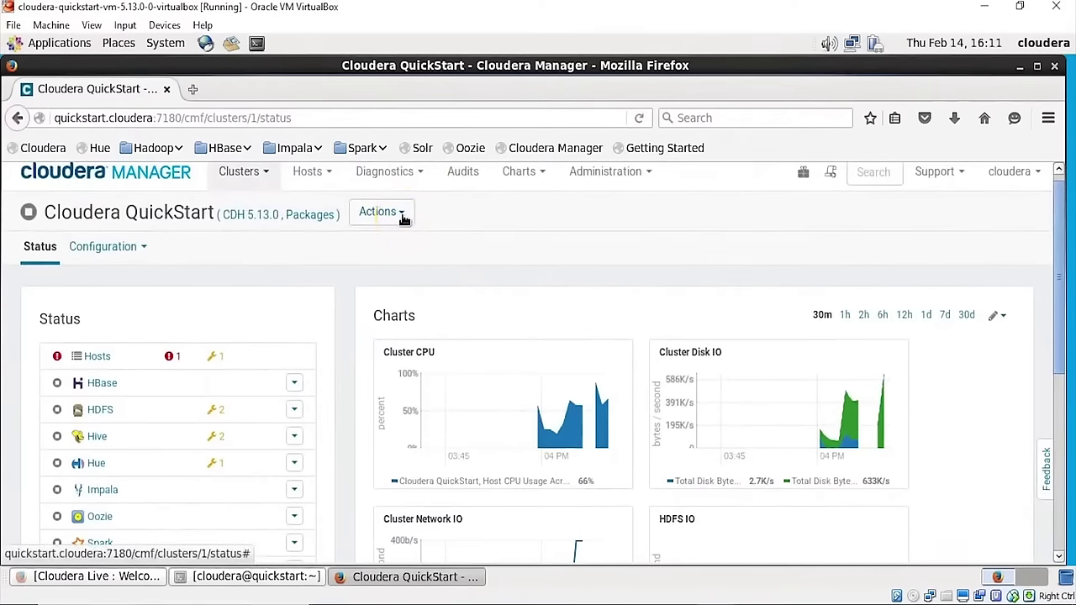
pyautogui.click(402, 218)
pyautogui.click(388, 242)
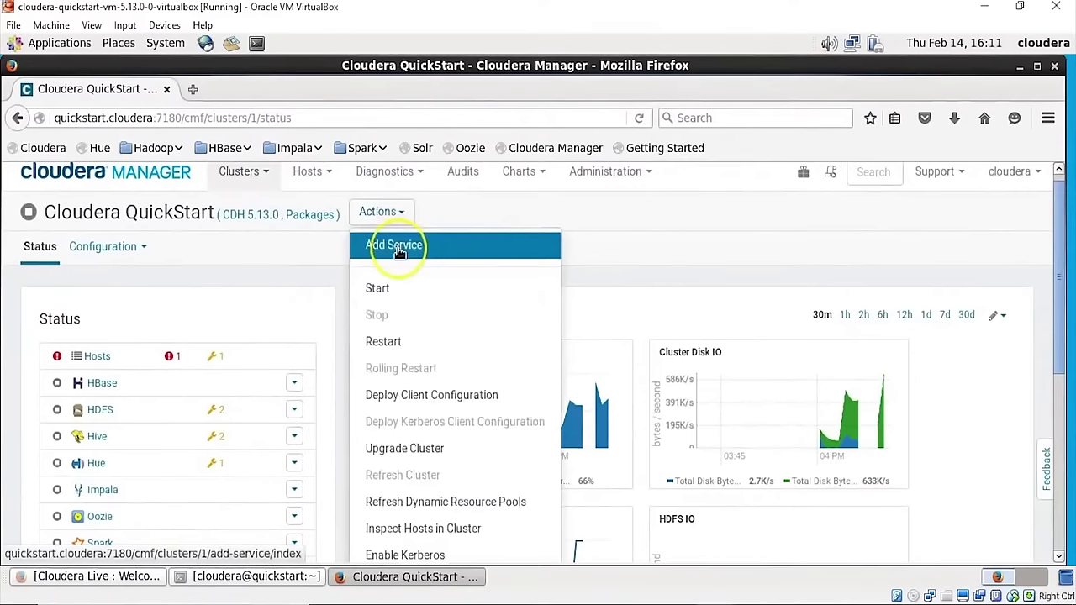
pyautogui.click(383, 341)
pyautogui.click(664, 335)
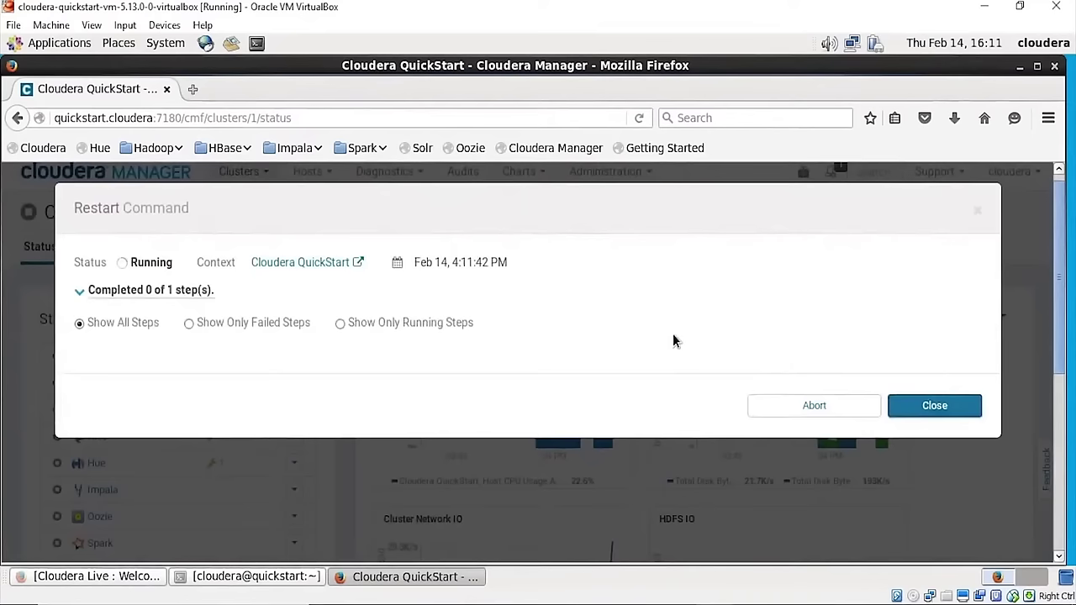
# Examine the individual service start steps of the running restart command and close its progress dialog
pyautogui.click(90, 354)
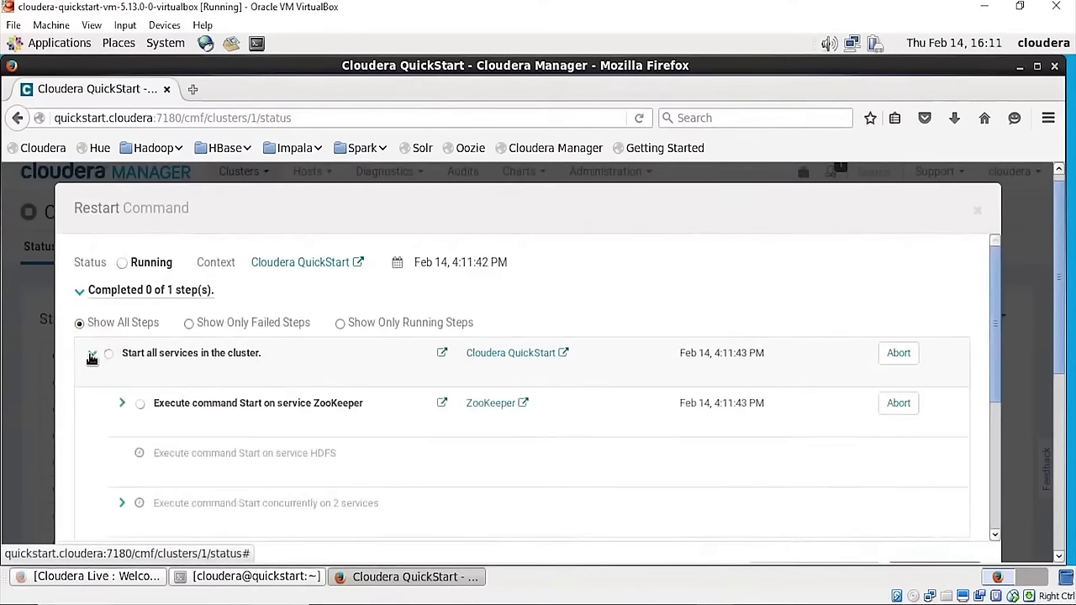
pyautogui.click(91, 353)
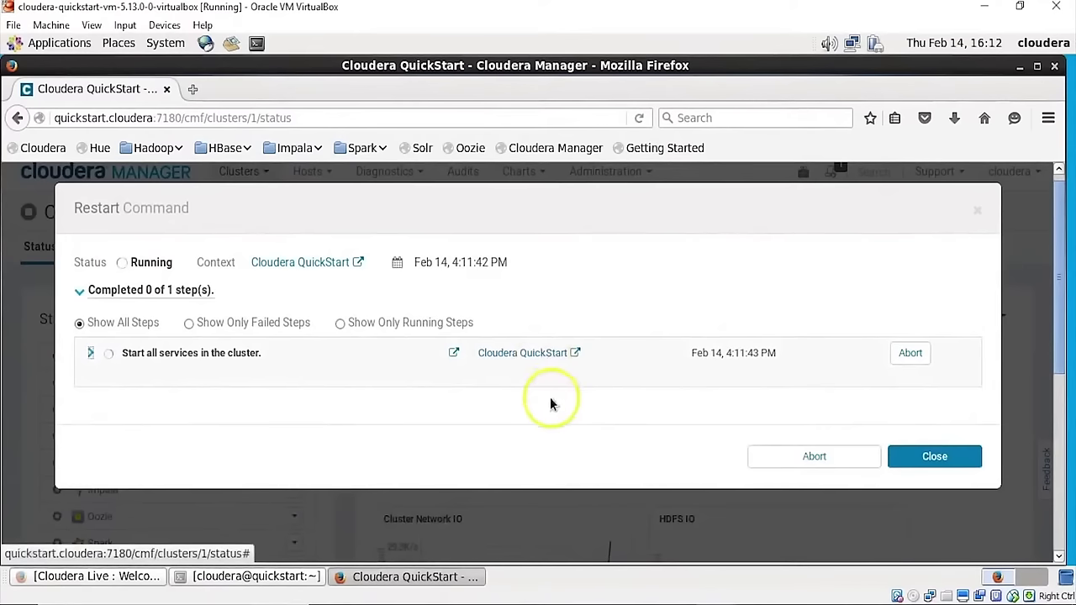
pyautogui.click(936, 459)
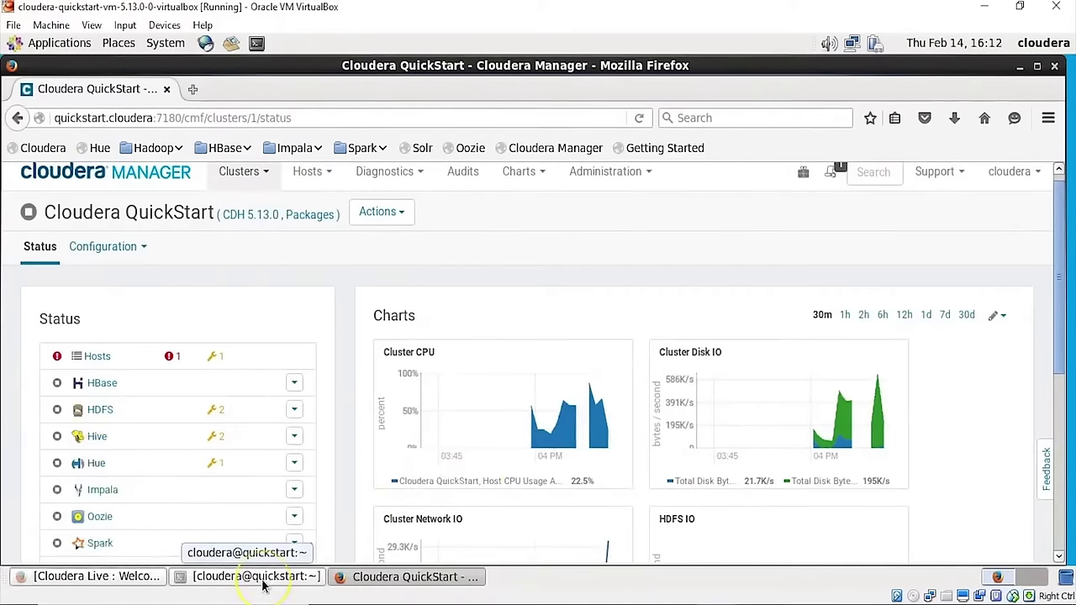
# View the All Hosts page and examine the host table across to its physical memory and swap space columns
pyautogui.click(627, 336)
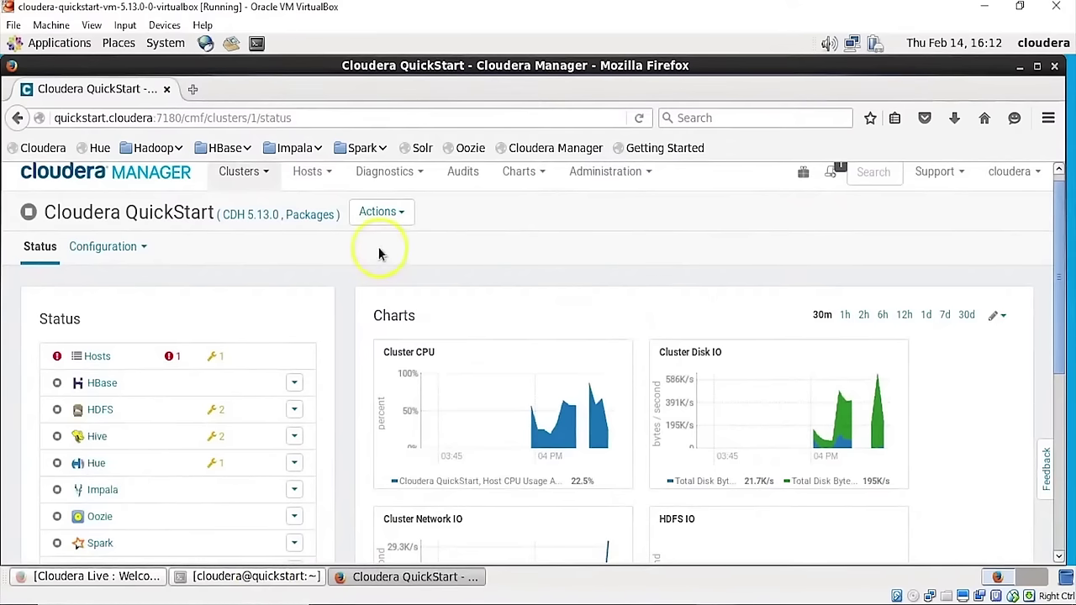
pyautogui.click(328, 177)
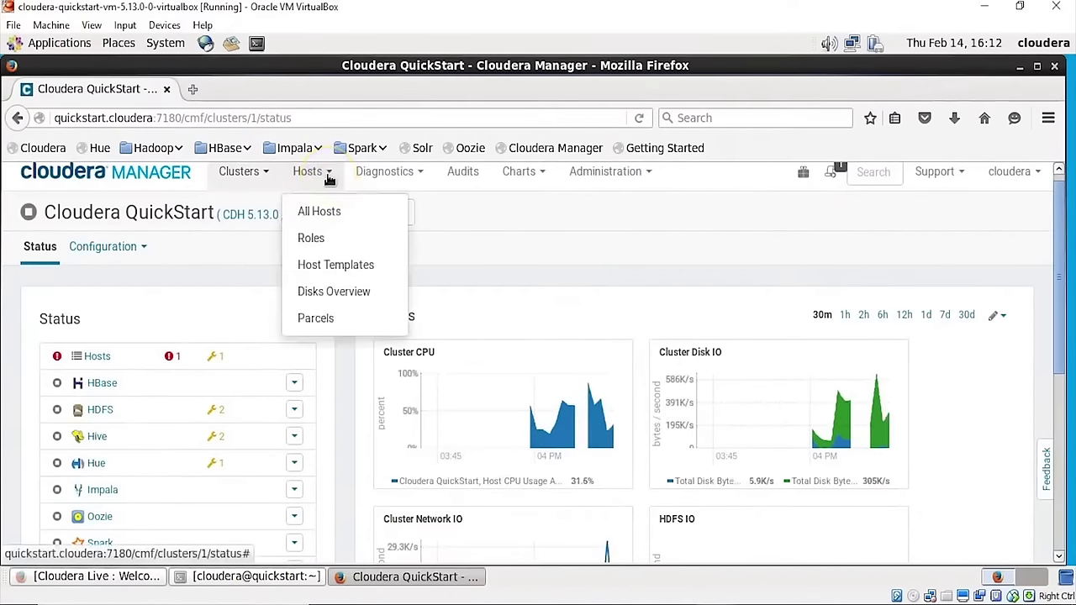
pyautogui.click(321, 211)
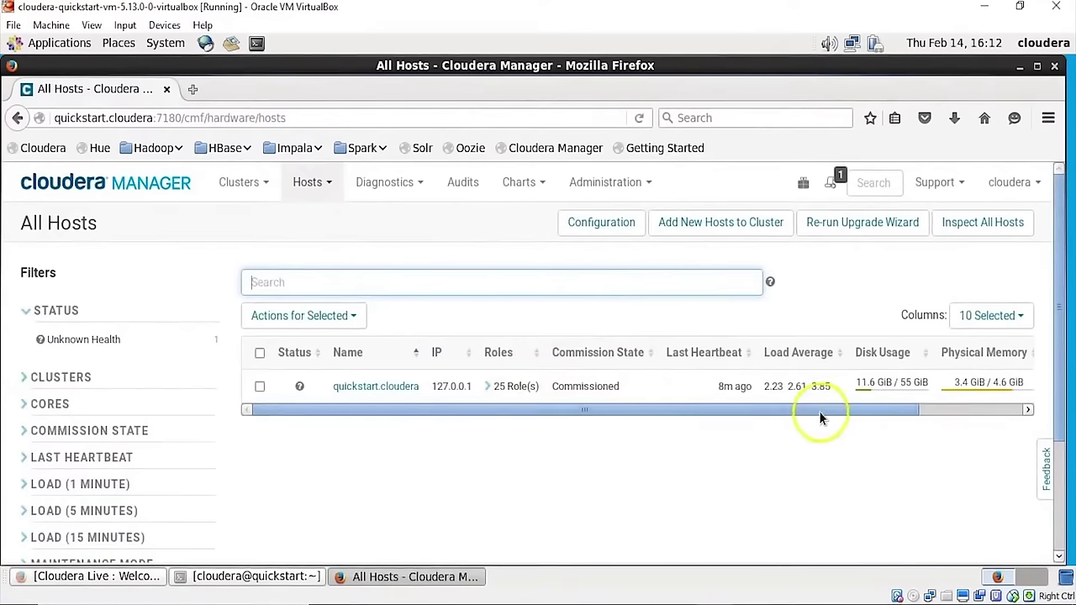
pyautogui.moveTo(819, 410); pyautogui.dragTo(956, 412)
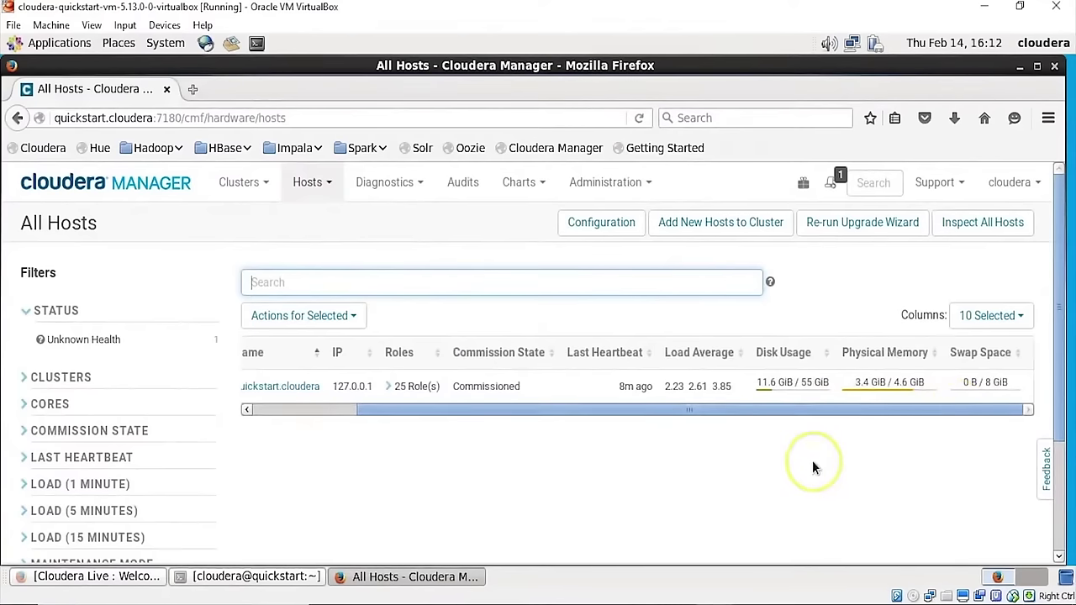
pyautogui.click(726, 226)
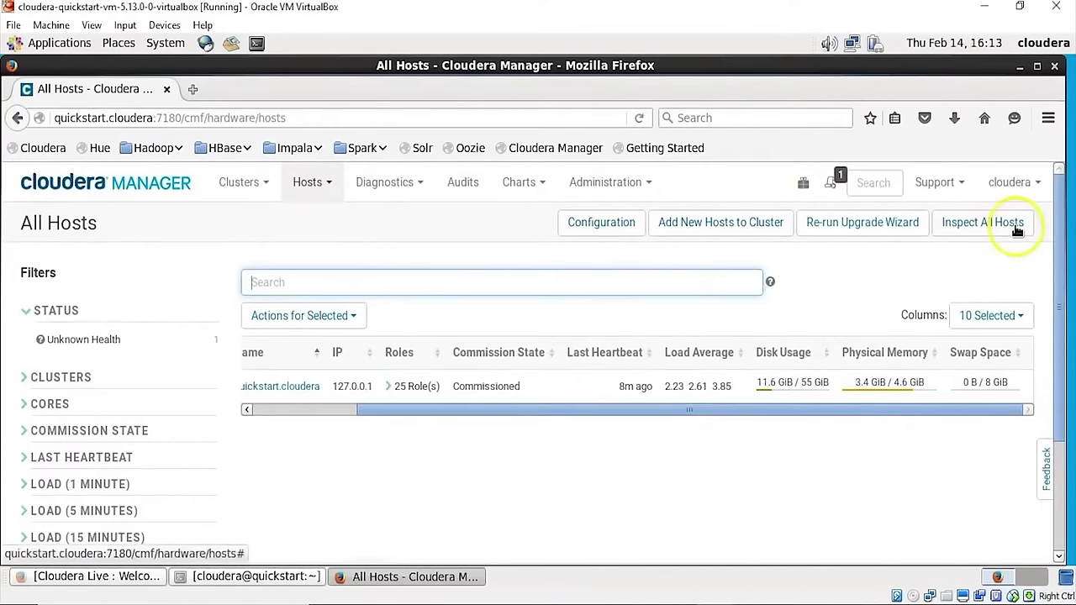
# View the diagnostic Logs search page and check which log sources can be selected
pyautogui.click(424, 190)
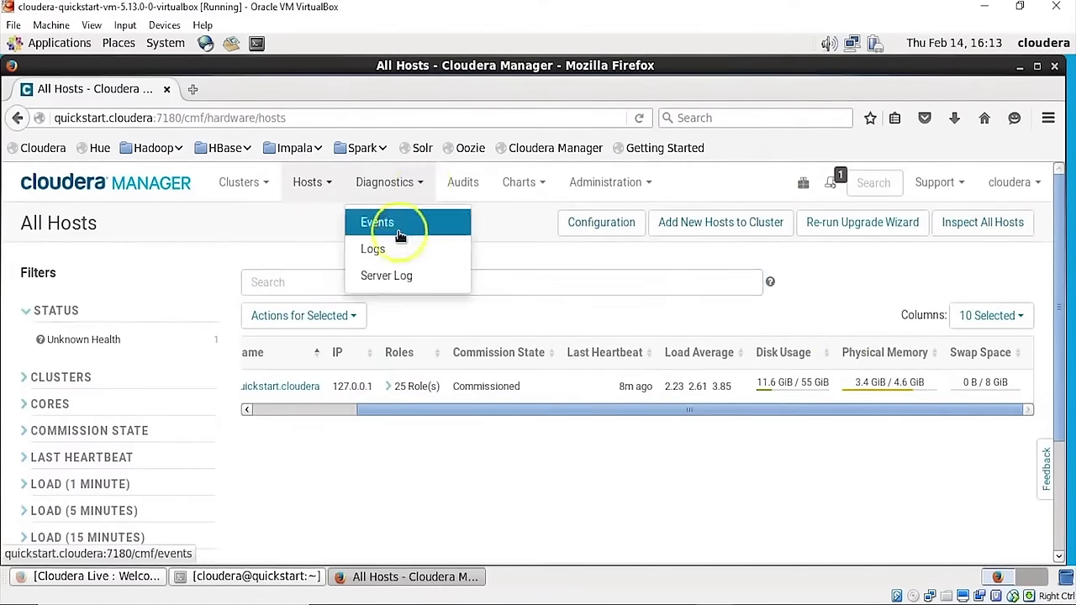
pyautogui.click(387, 252)
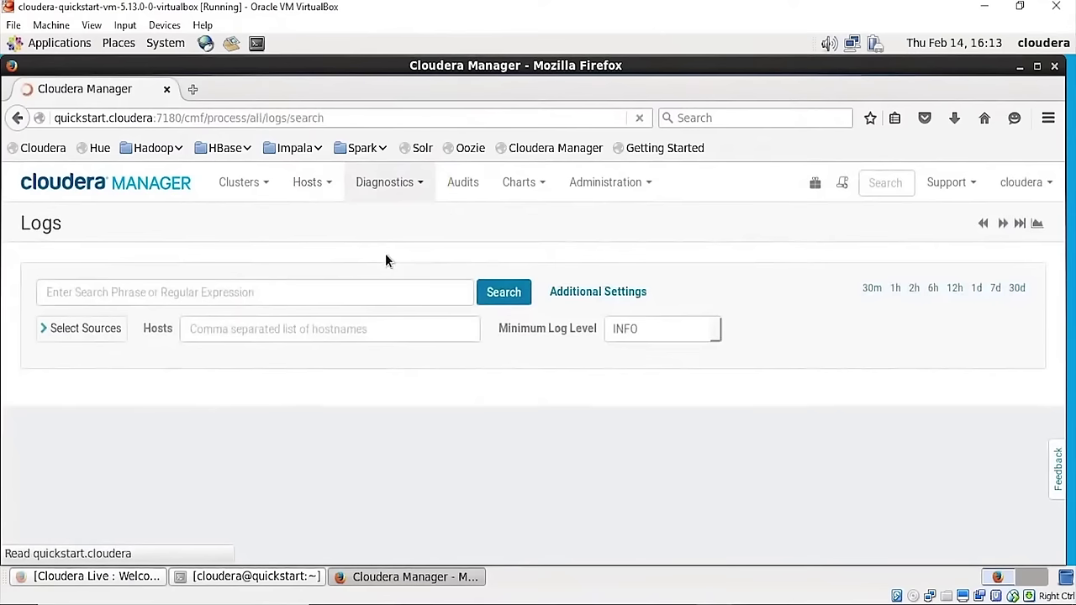
pyautogui.click(44, 329)
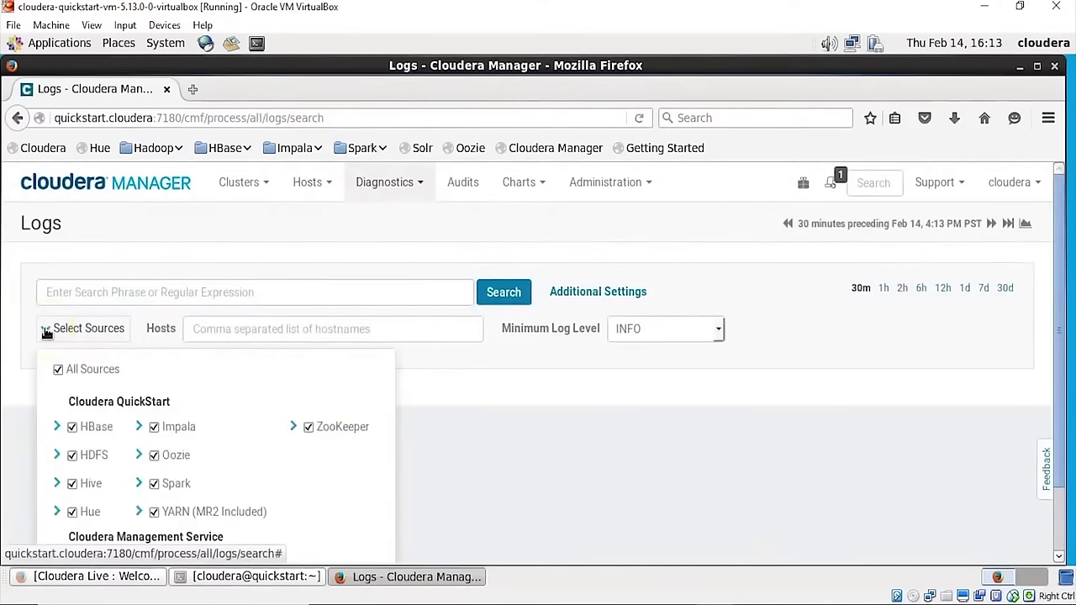
pyautogui.click(46, 330)
pyautogui.click(271, 336)
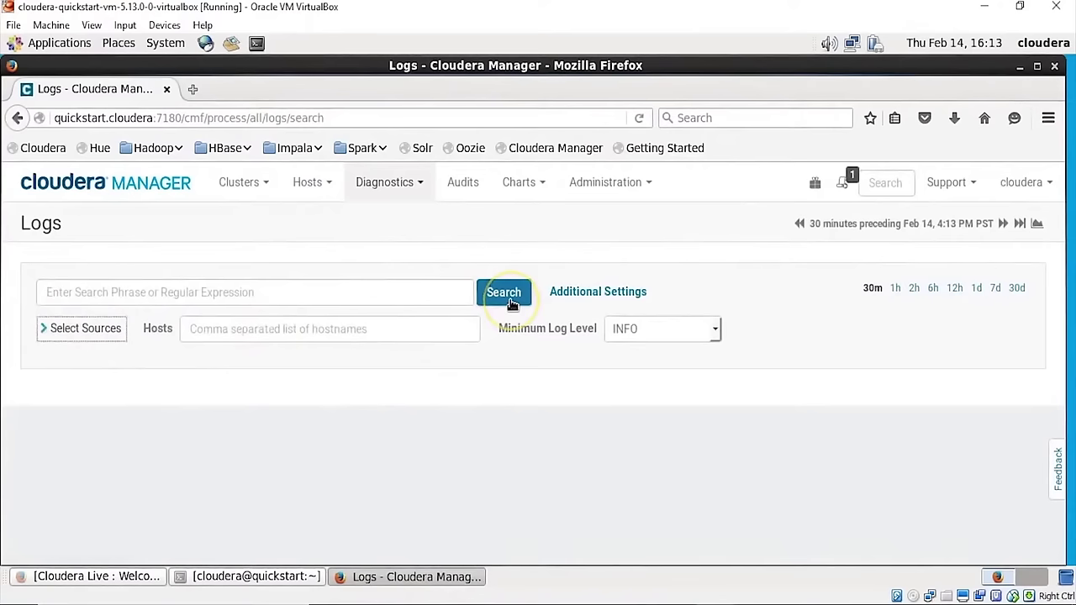
pyautogui.click(542, 185)
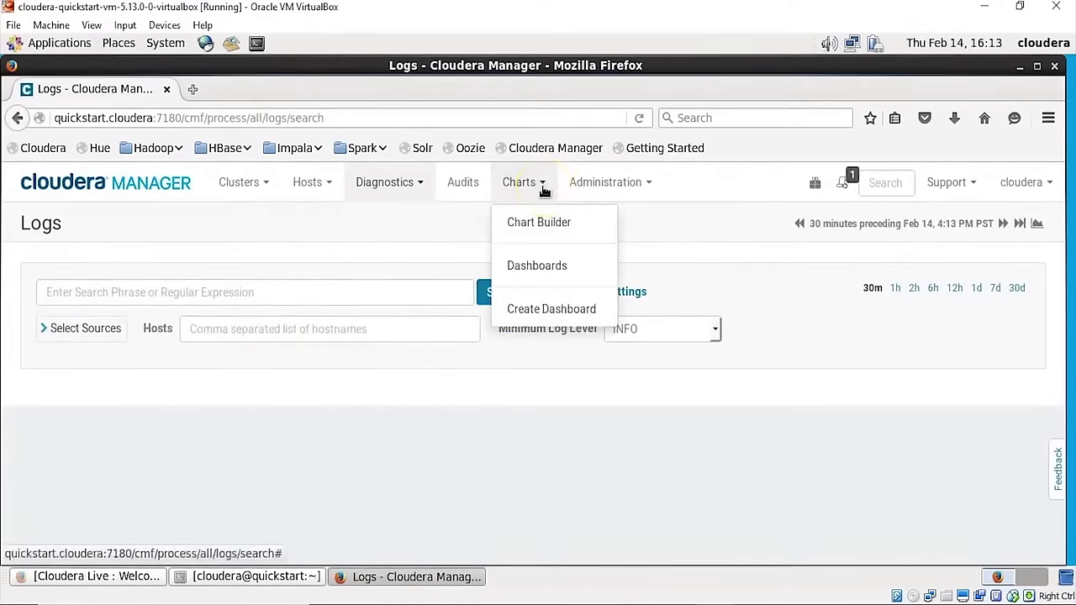
pyautogui.click(652, 189)
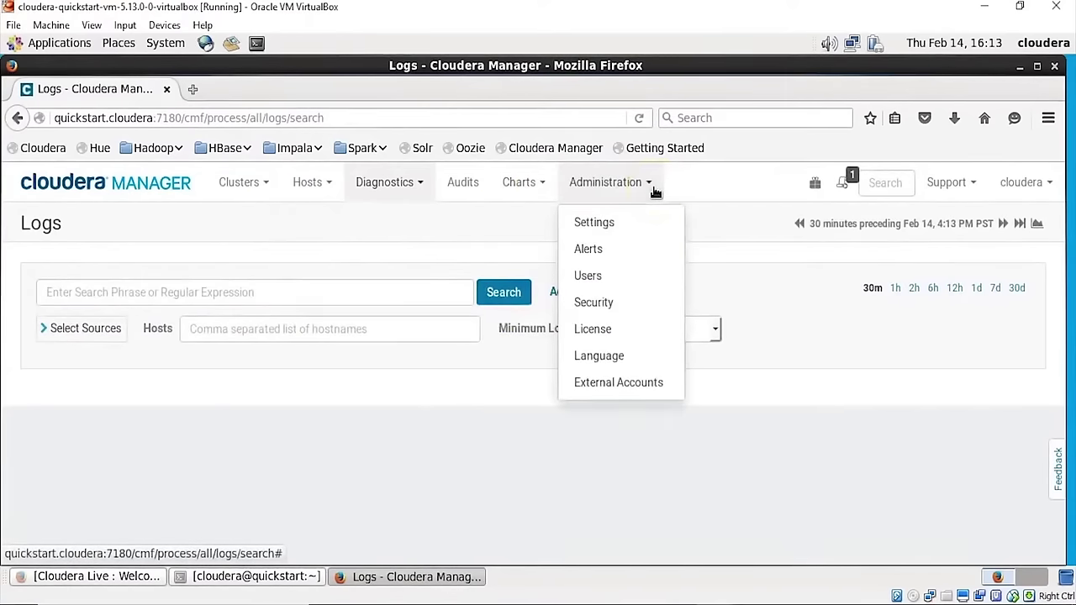
pyautogui.click(708, 180)
# Return to the Cloudera QuickStart cluster page and review the status of its services down to ZooKeeper
pyautogui.click(262, 185)
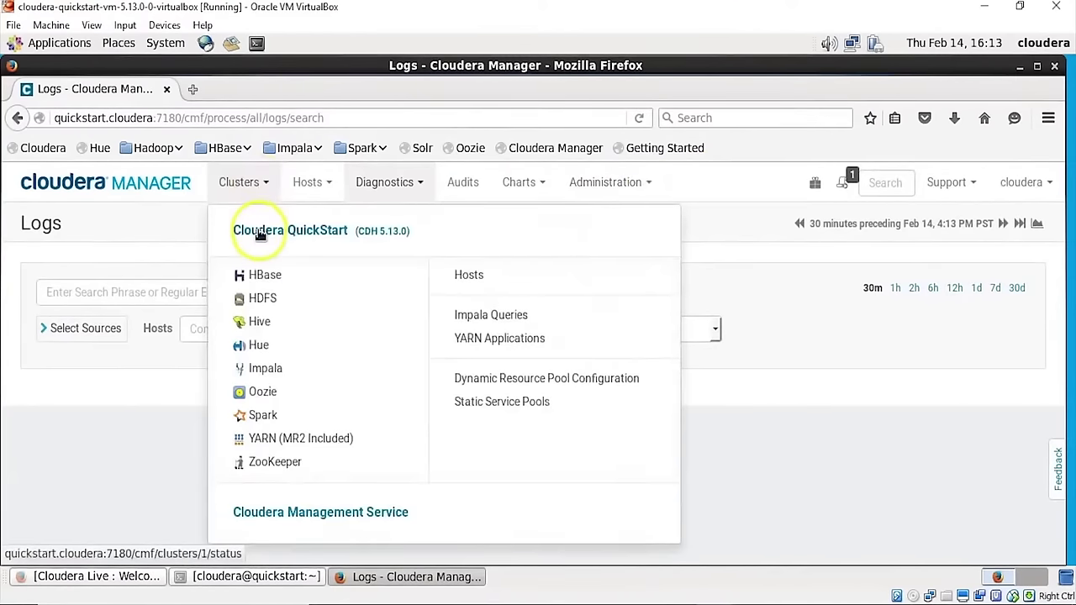
pyautogui.click(257, 229)
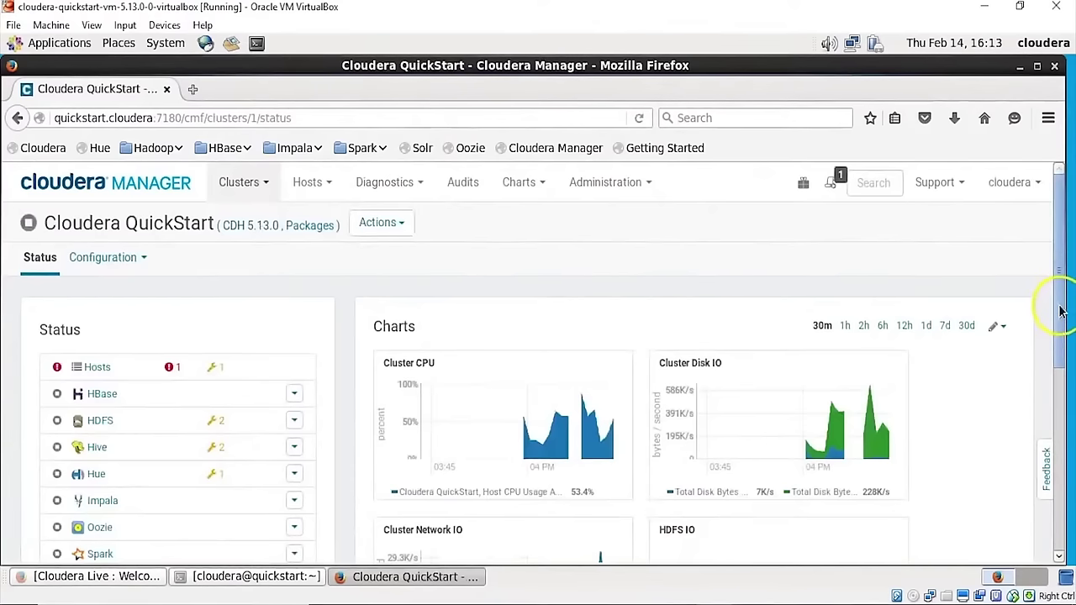
pyautogui.moveTo(1058, 305); pyautogui.dragTo(1063, 372)
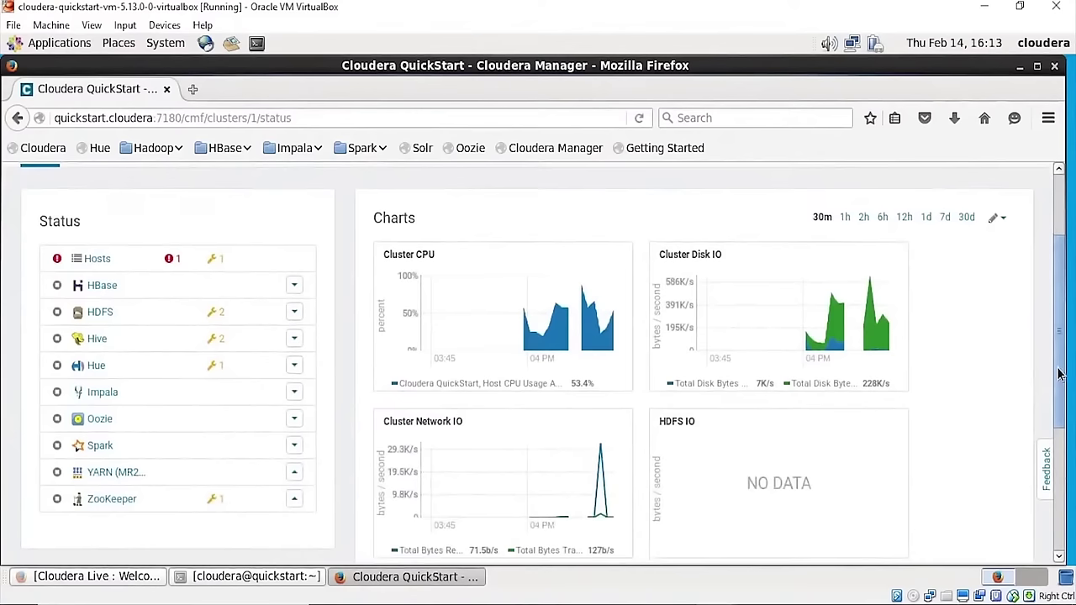
pyautogui.scroll(1, 1059, 370)
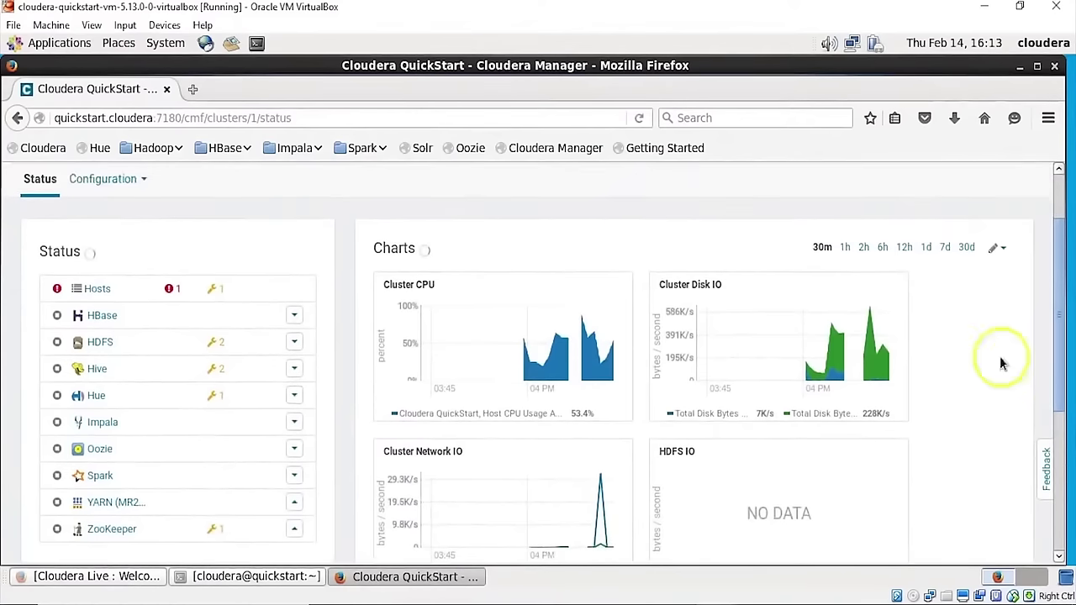
pyautogui.click(180, 511)
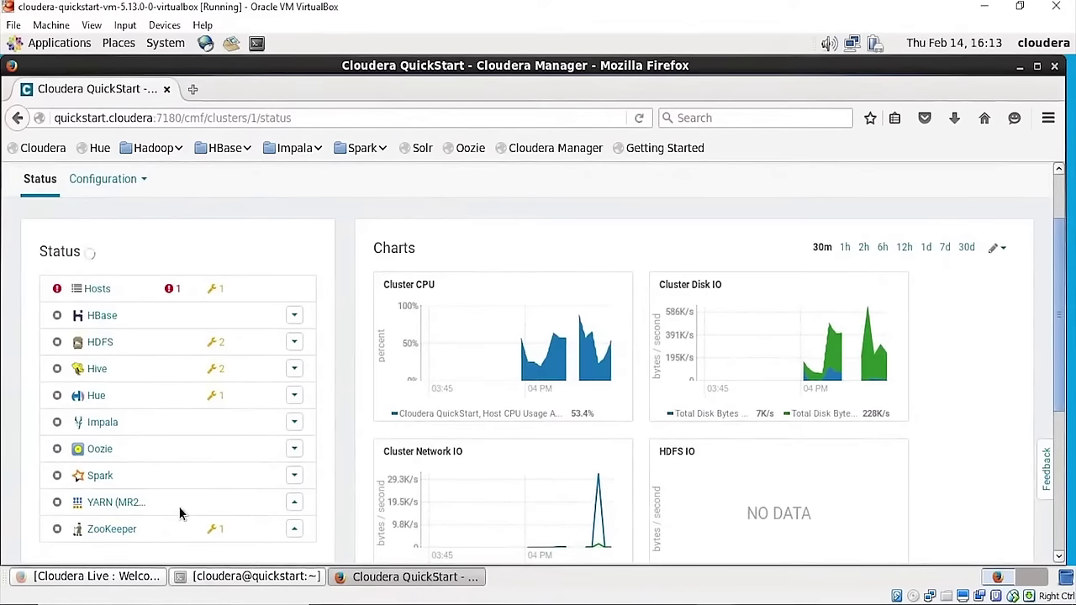
# View the HDFS service's status page and check its quick links and available service actions
pyautogui.click(105, 347)
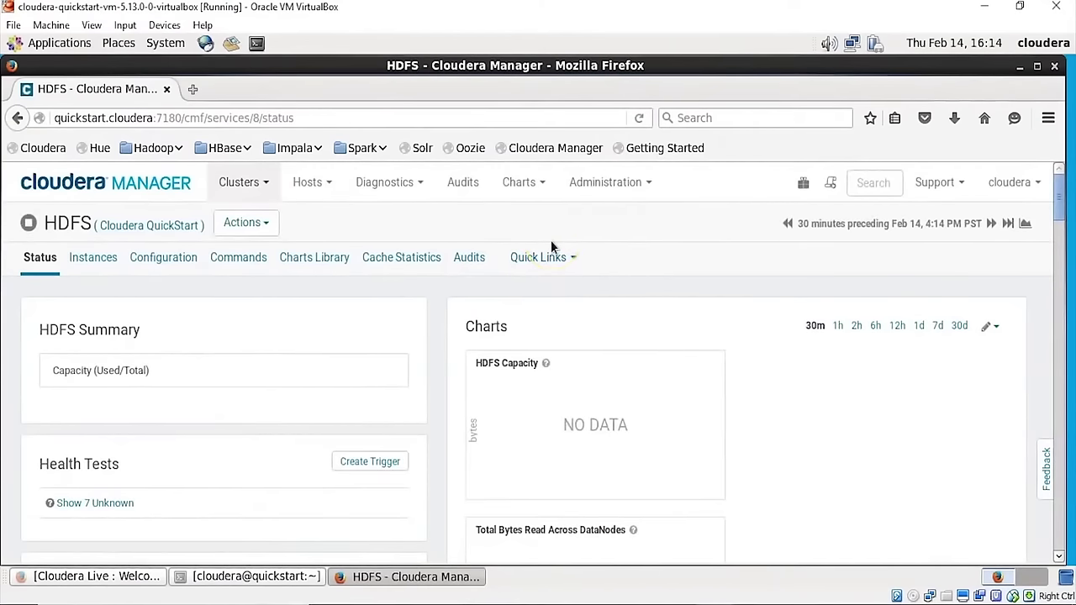
pyautogui.click(572, 263)
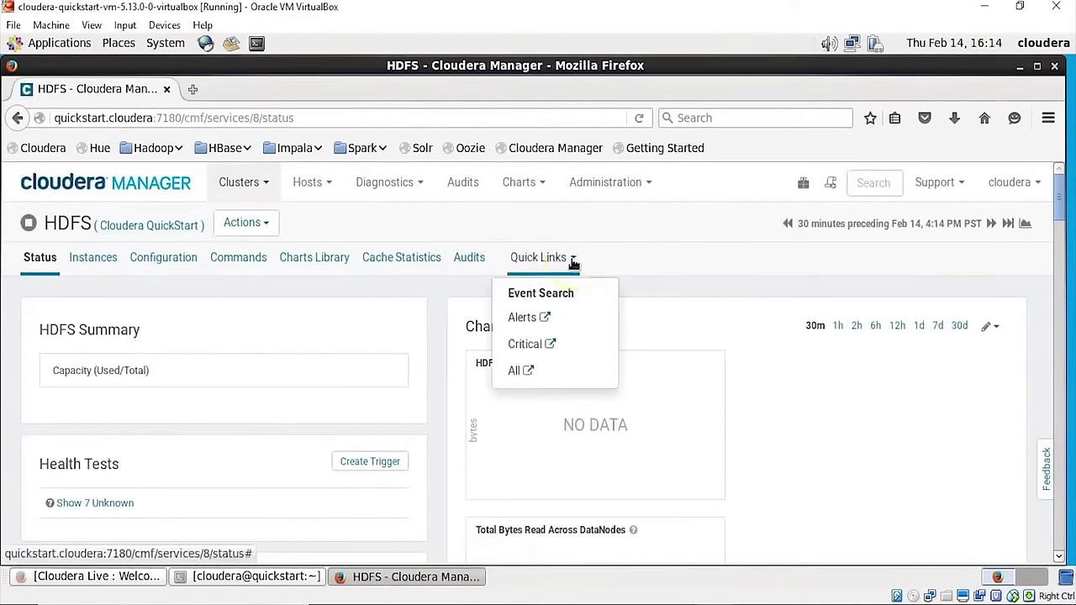
pyautogui.click(586, 255)
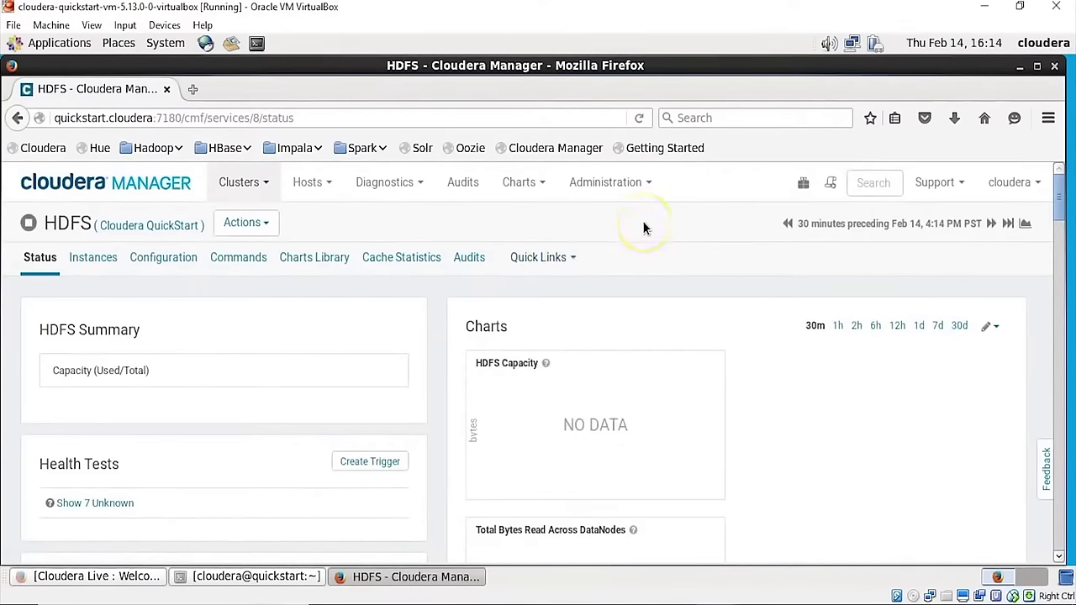
pyautogui.click(269, 227)
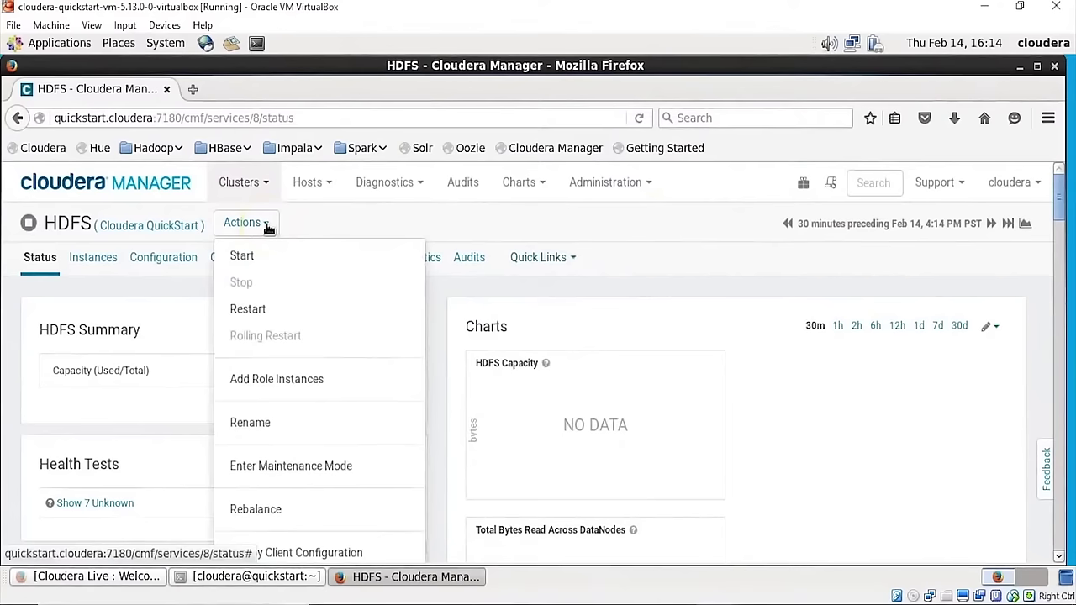
pyautogui.click(265, 226)
# View the YARN (MR2 Included) service's status page and check its quick links
pyautogui.click(264, 185)
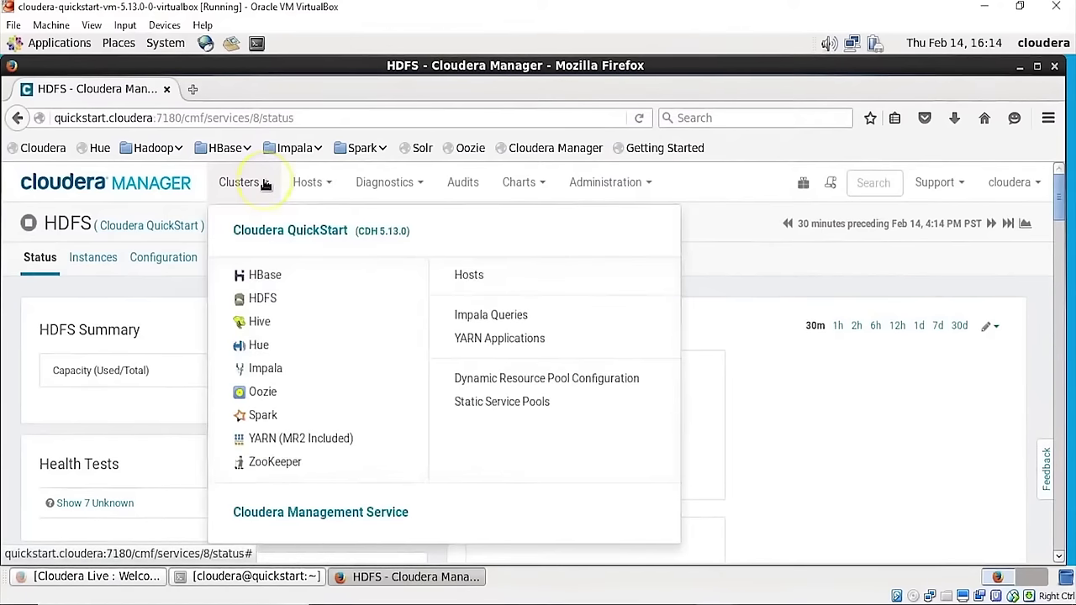
pyautogui.click(259, 312)
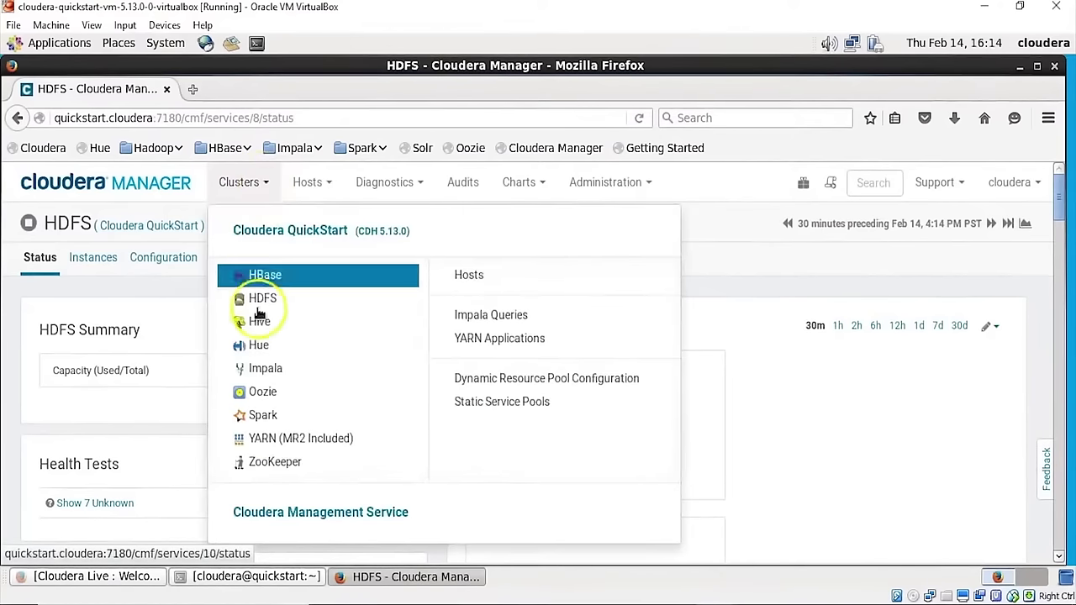
pyautogui.click(256, 440)
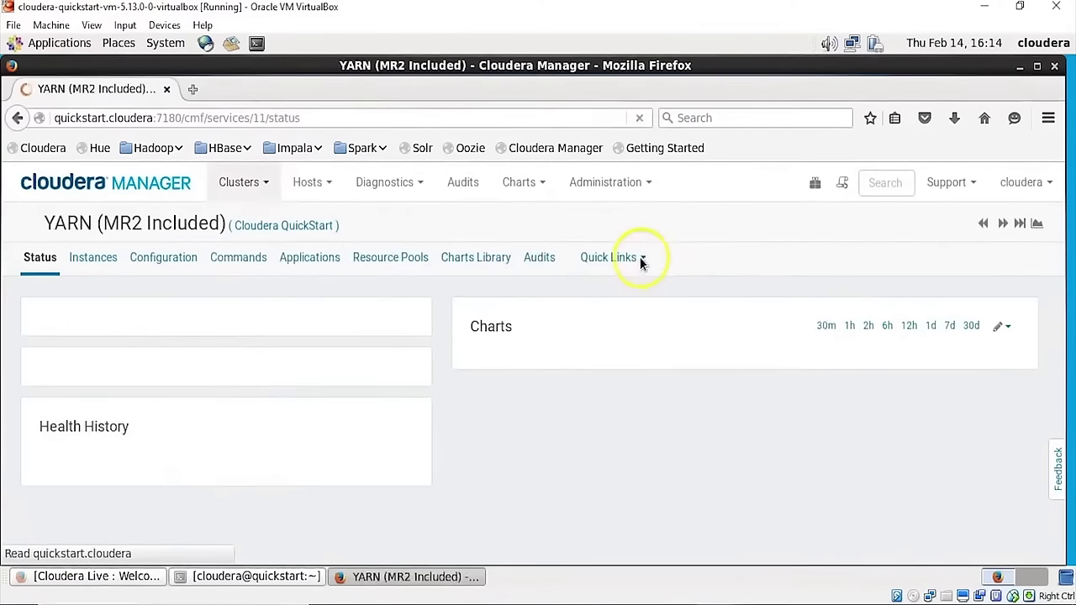
pyautogui.click(644, 260)
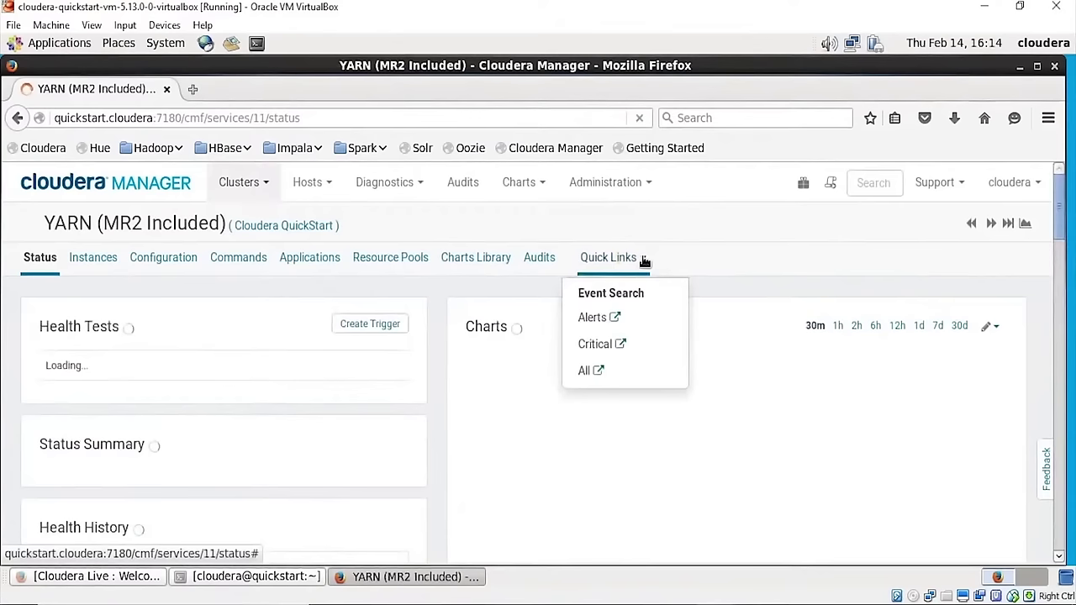
pyautogui.click(715, 266)
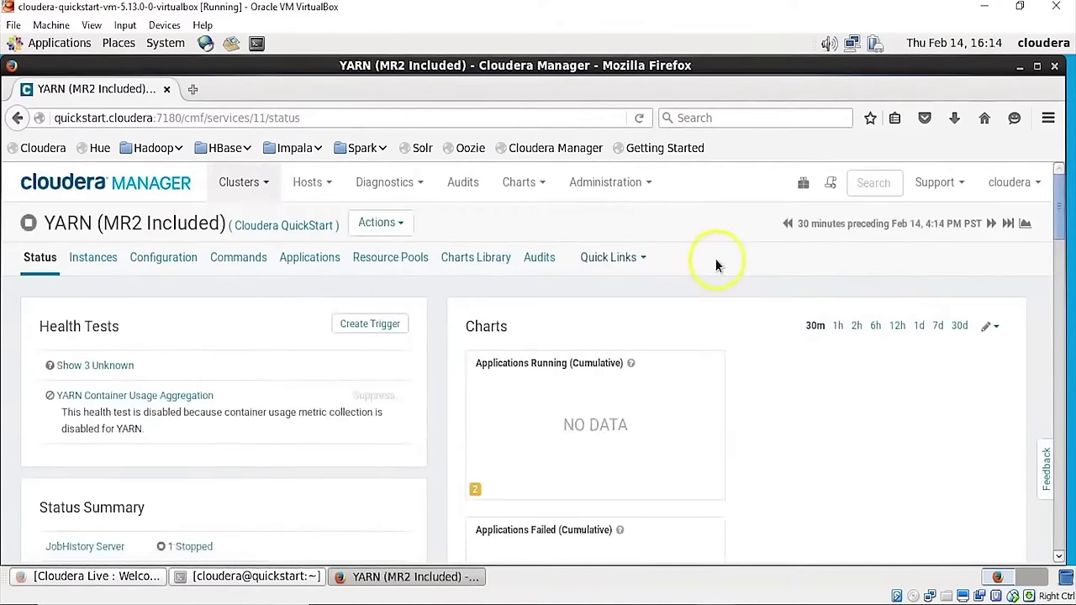
# Check the Hue service's status page and go back to the Cloudera QuickStart cluster page
pyautogui.click(264, 185)
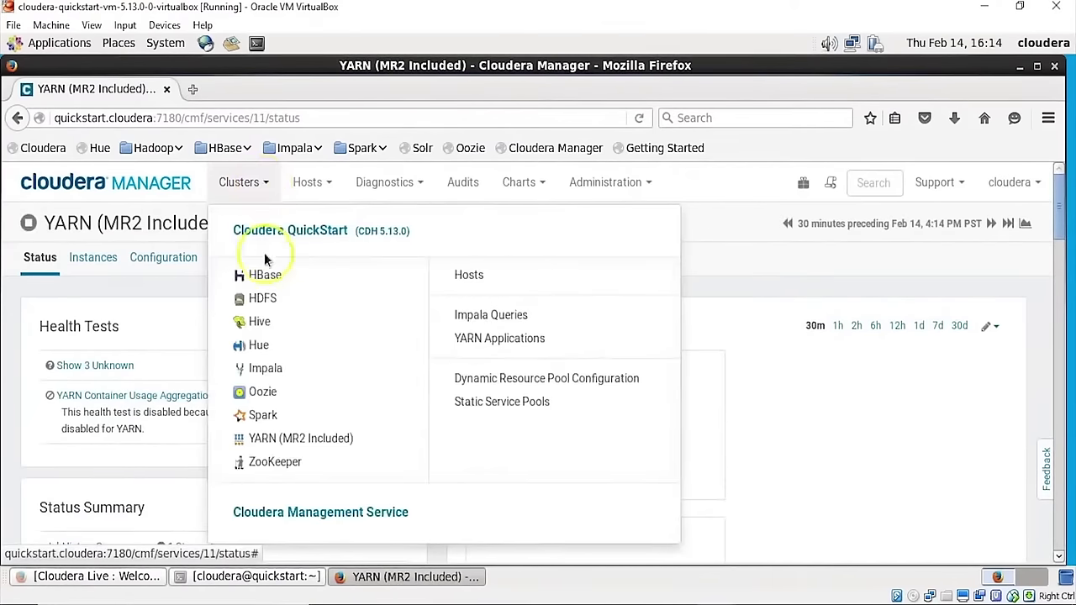
pyautogui.click(258, 346)
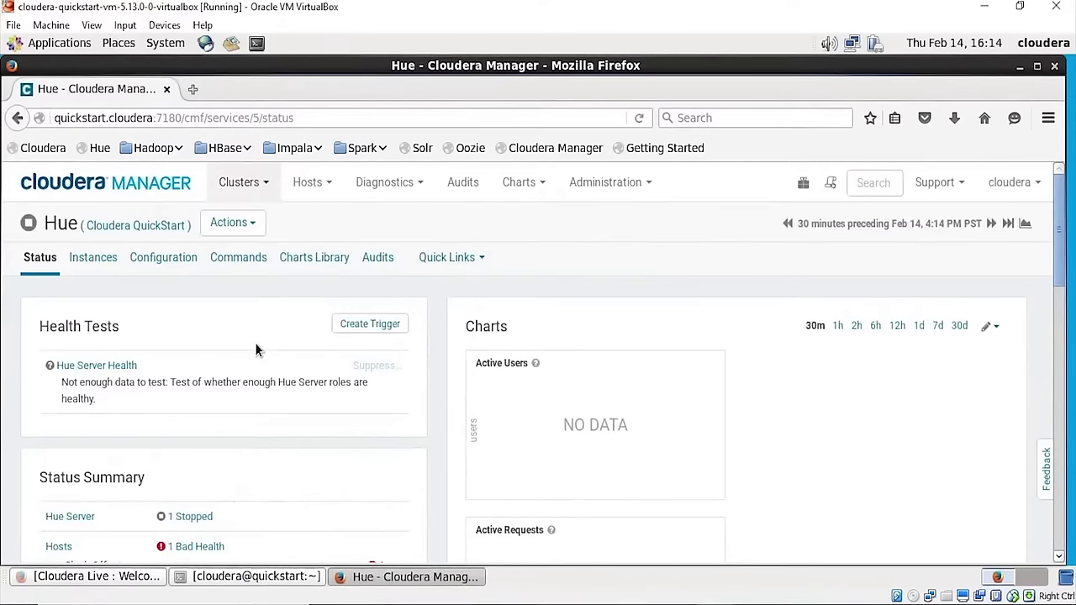
pyautogui.click(264, 184)
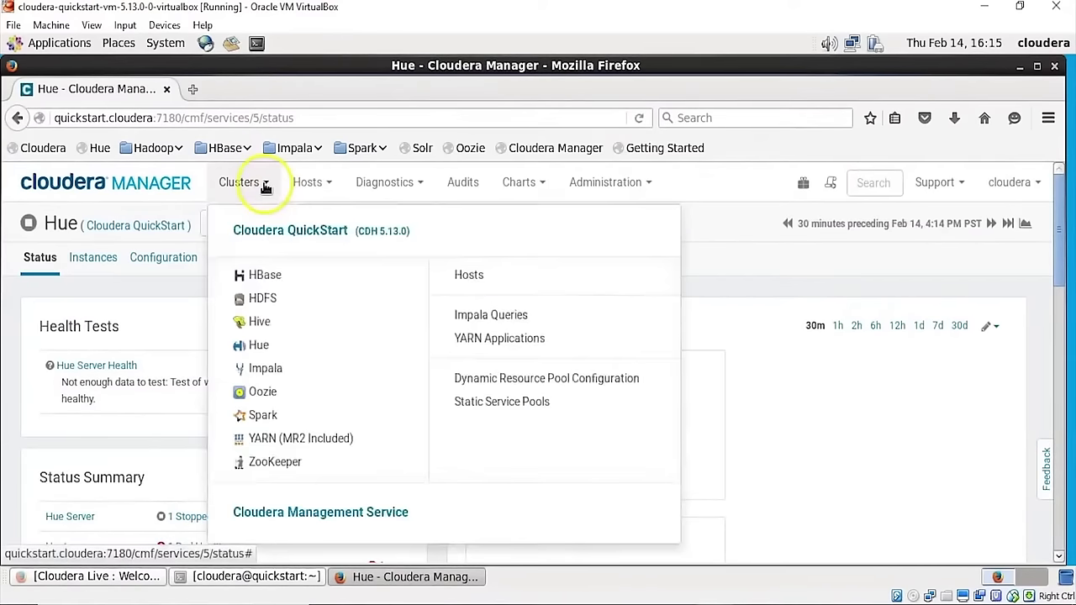
pyautogui.click(258, 233)
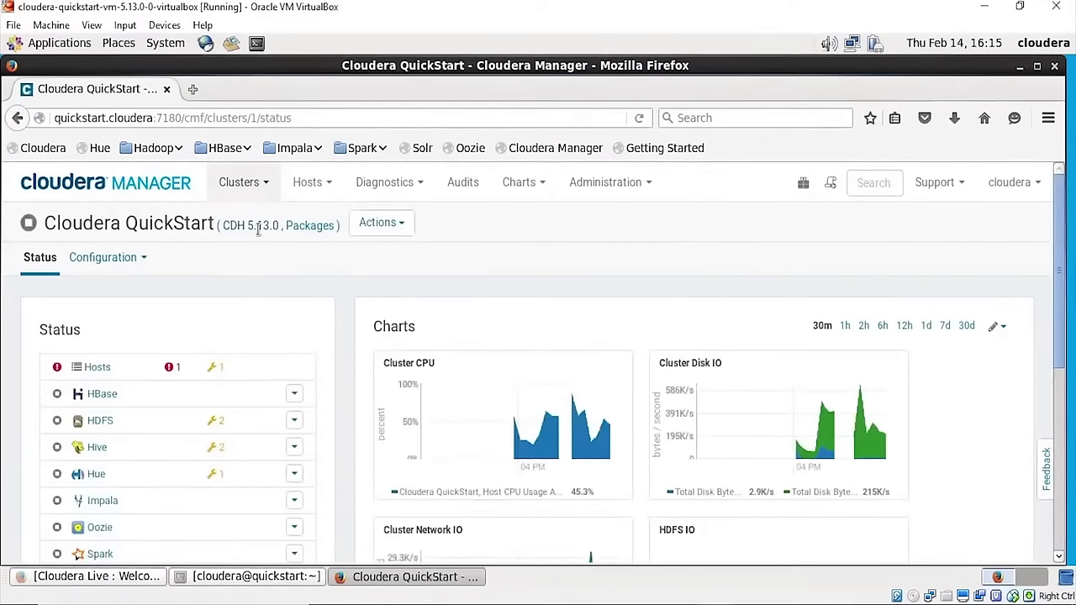
pyautogui.moveTo(1056, 204)
pyautogui.mouseDown()
pyautogui.moveTo(1058, 252)
pyautogui.moveTo(1061, 201)
pyautogui.mouseUp()
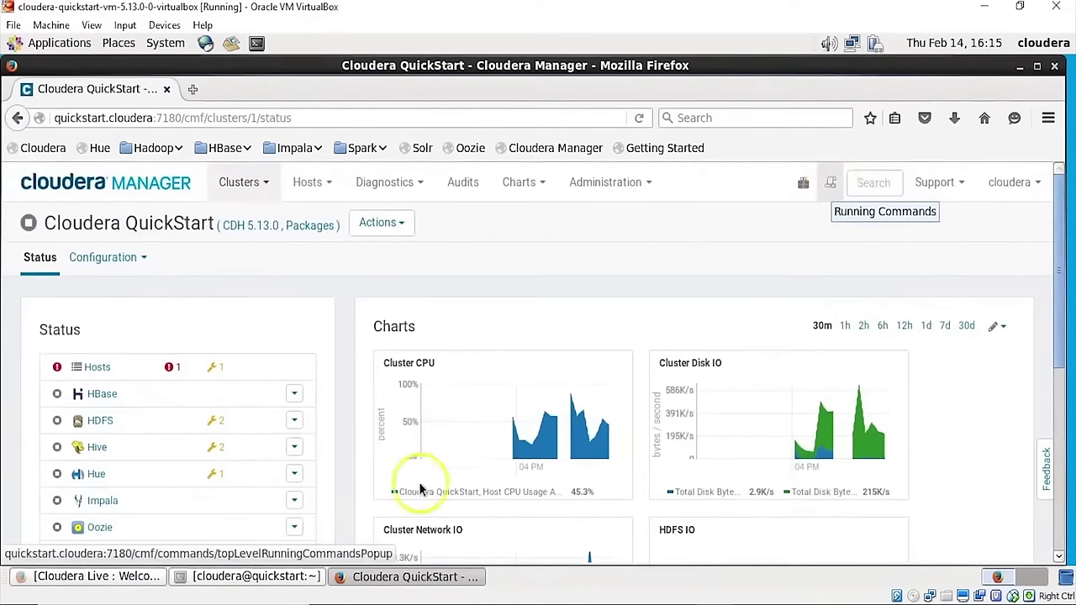
# Switch to the terminal window and try to log in as the hdfs user with su - hdfs
pyautogui.click(217, 578)
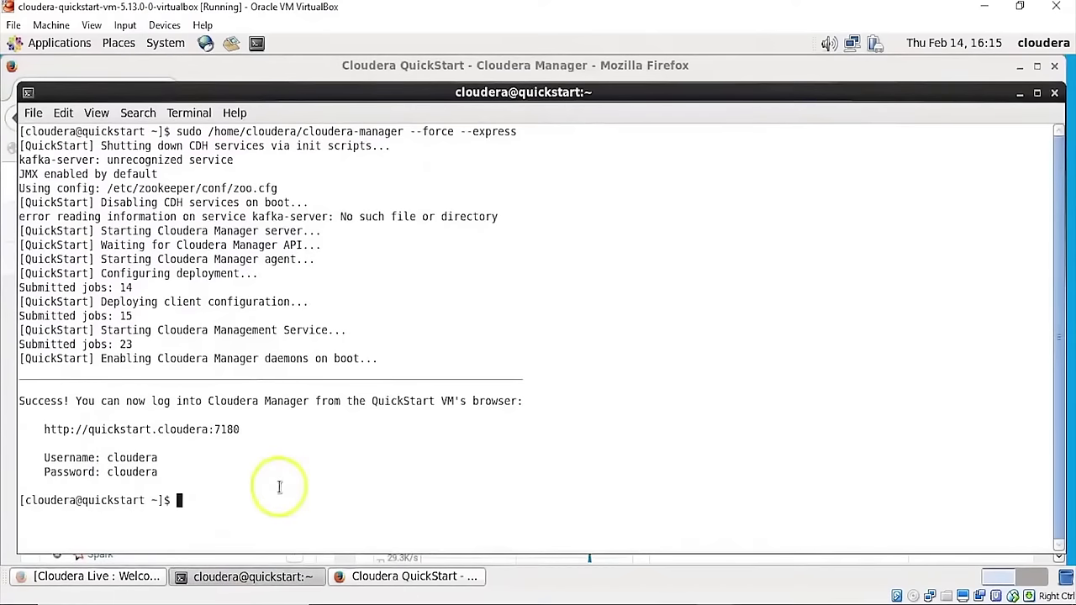
pyautogui.write('su - hdfs')
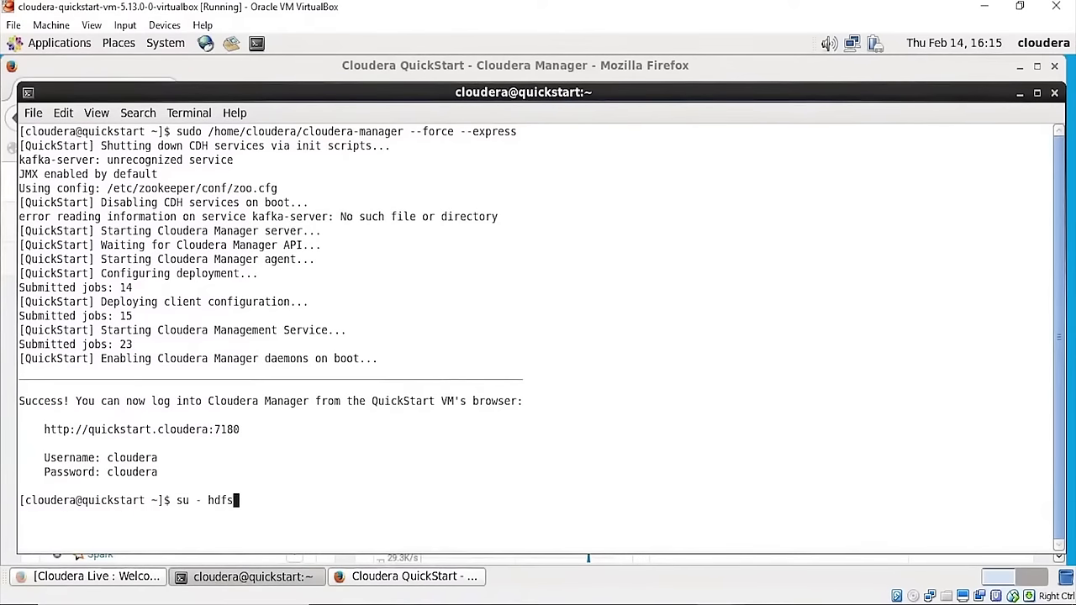
pyautogui.press('Return')
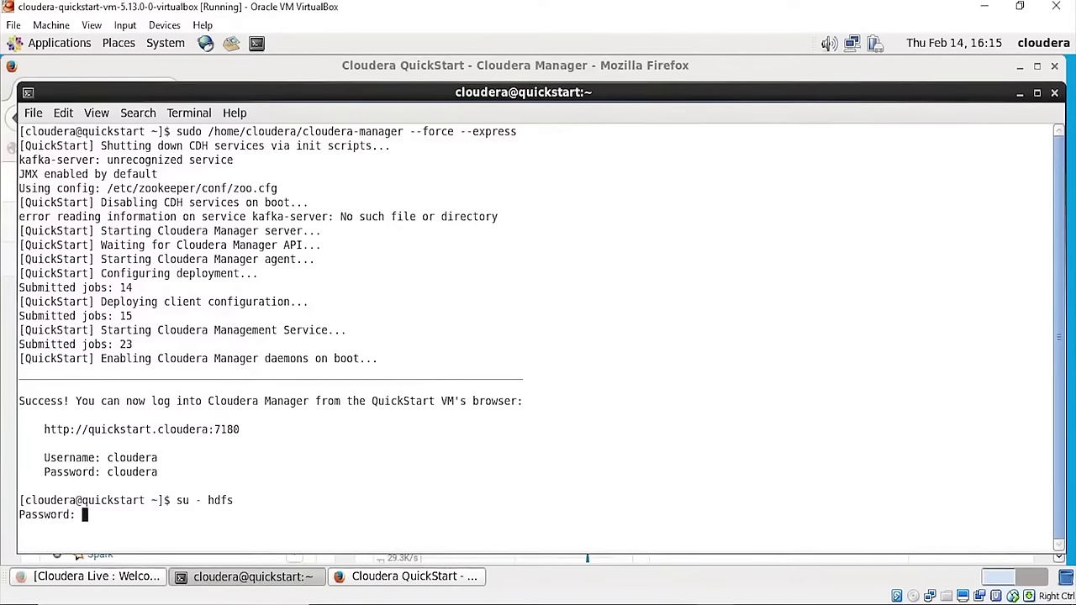
pyautogui.press('Return')
# Switch to the root user with su - and enter the root password
pyautogui.write('su -')
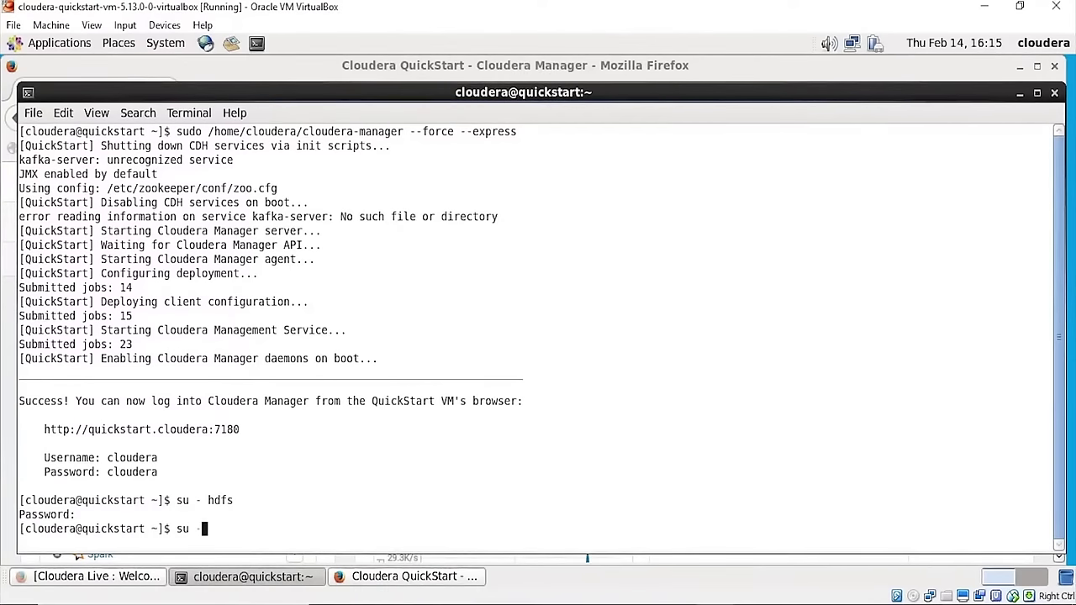
pyautogui.press('Return')
pyautogui.press('Return')
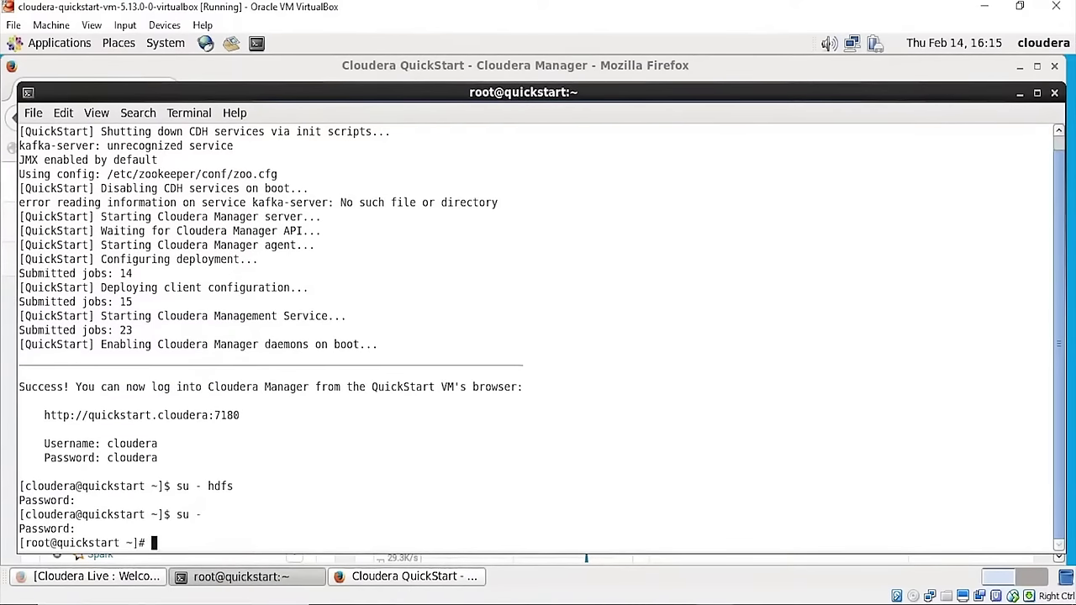
# Switch to the hdfs user with su - hdfs, list the HDFS root with hdfs dfs -ls /, and examine the end of the output
pyautogui.write('su - hdfs')
pyautogui.press('Return')
pyautogui.write('hdfs dfs -l')
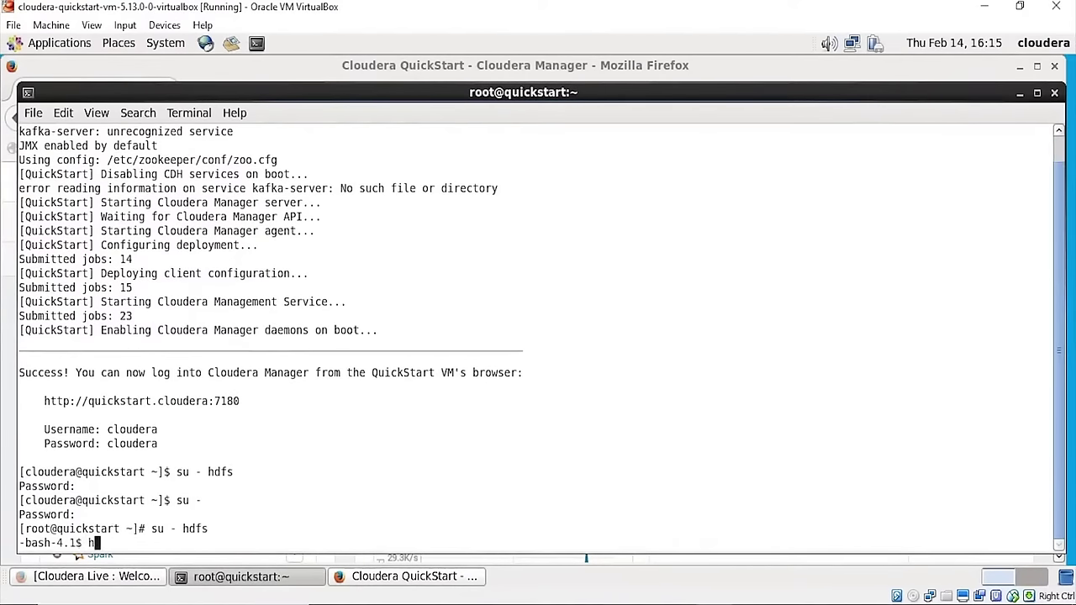
pyautogui.write('s /')
pyautogui.press('Return')
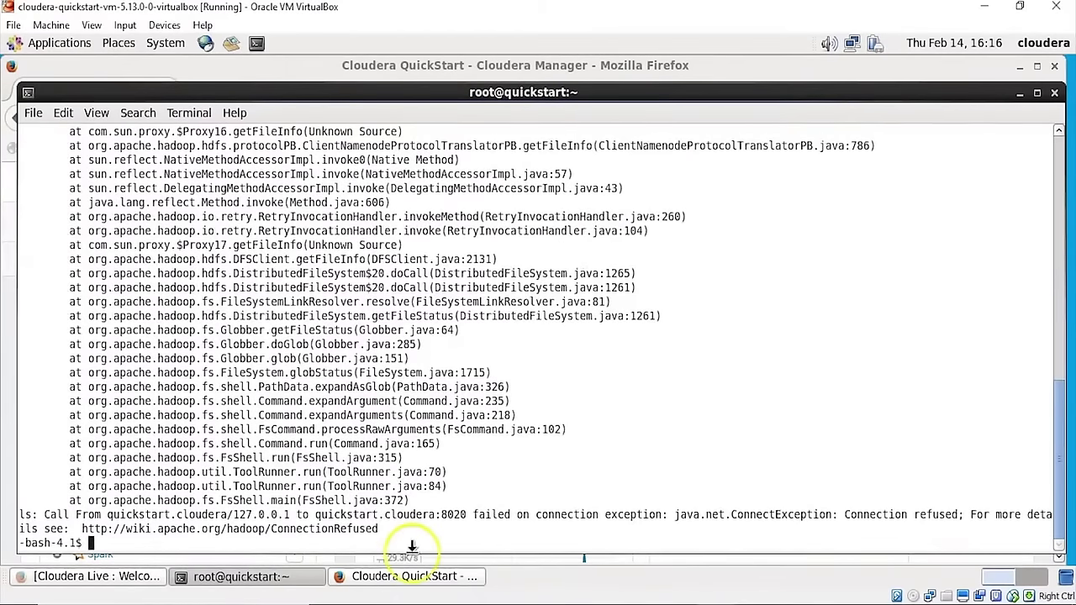
pyautogui.moveTo(393, 528); pyautogui.dragTo(216, 515)
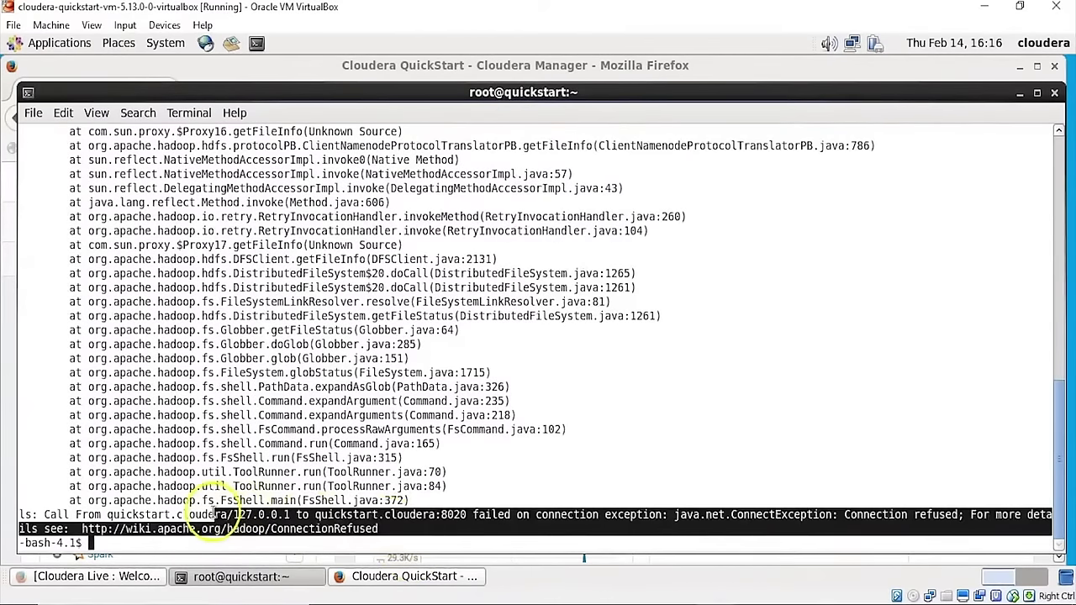
pyautogui.click(150, 541)
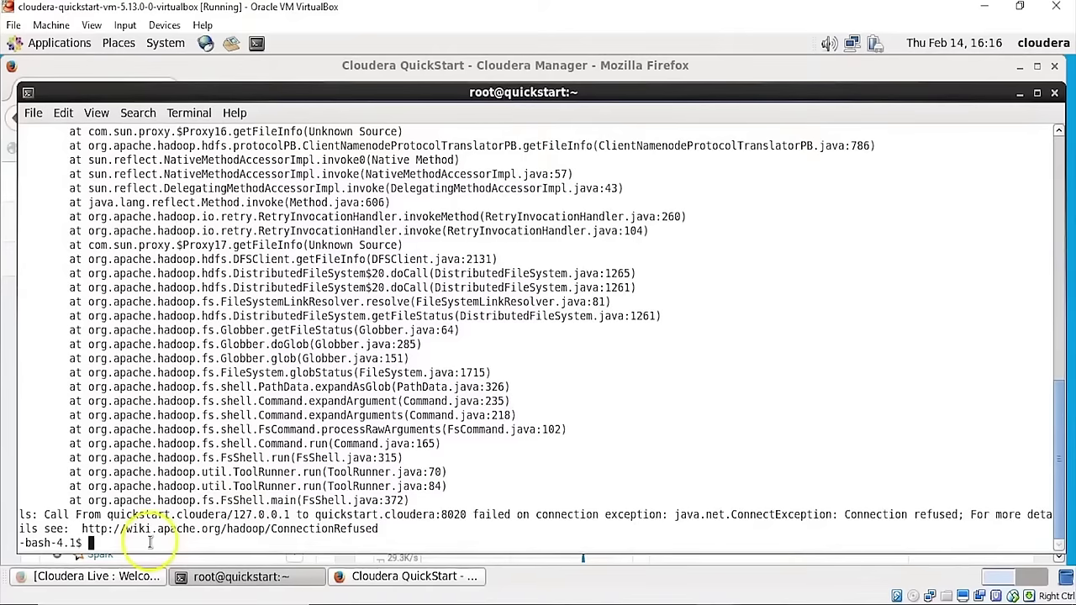
# Log out of the hdfs session, switch to the cloudera user with su - cloudera, and clear the terminal
pyautogui.write('logout')
pyautogui.press('Return')
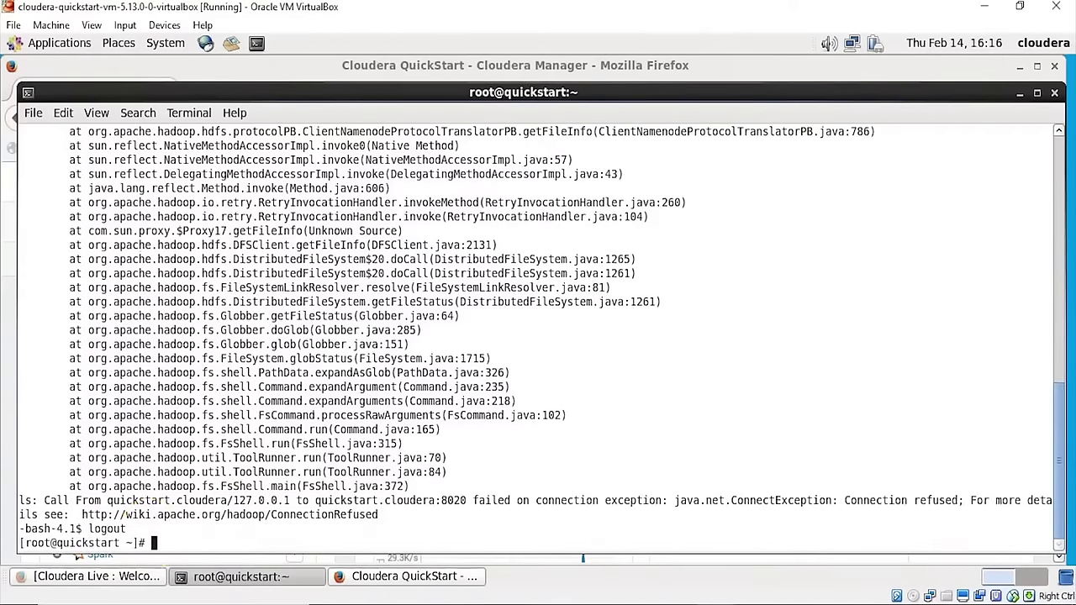
pyautogui.write('su - cloudera')
pyautogui.press('Return')
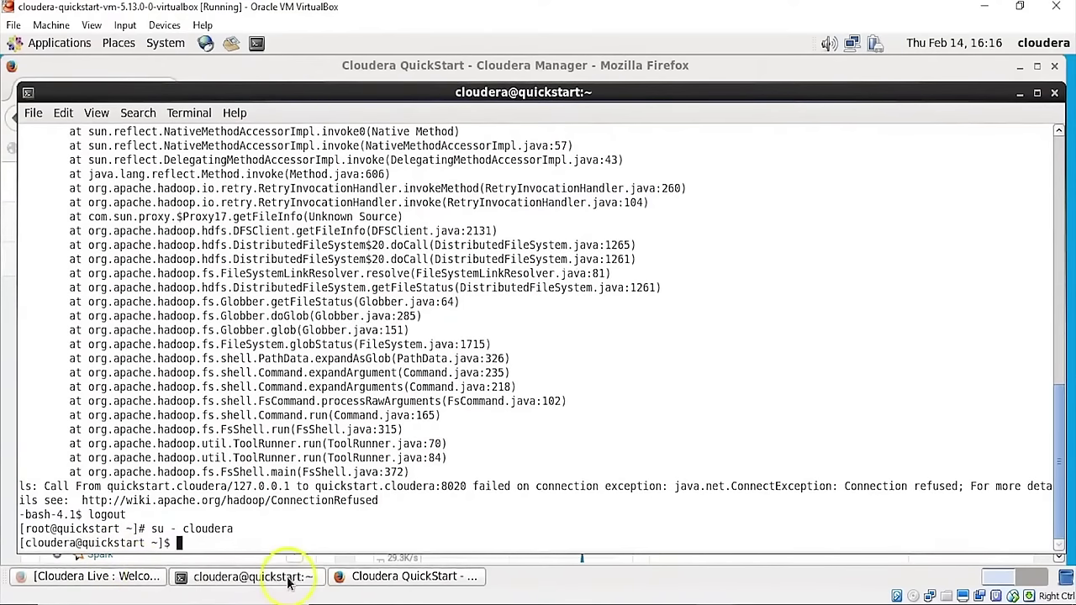
pyautogui.write('c')
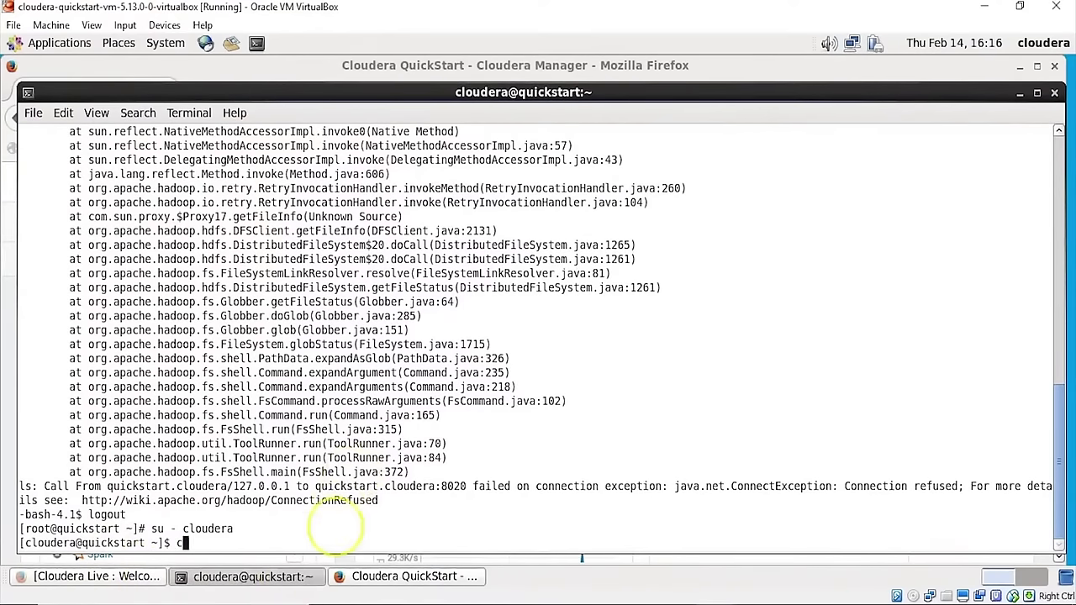
pyautogui.write('lear')
pyautogui.press('Return')
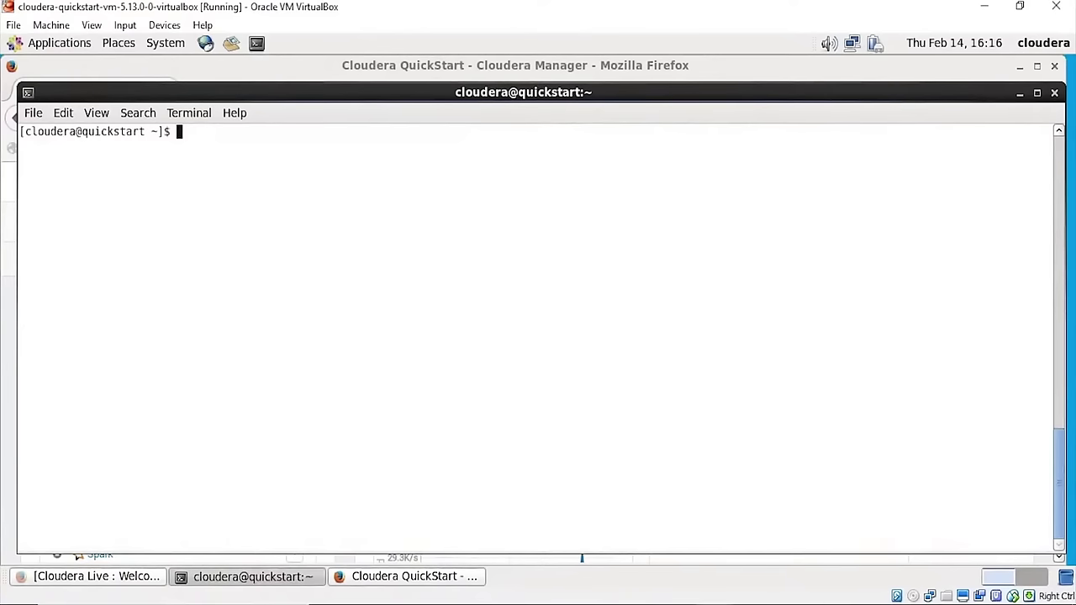
# Switch to Cloudera Manager in Firefox, check the running commands, and close their dialog
pyautogui.click(403, 580)
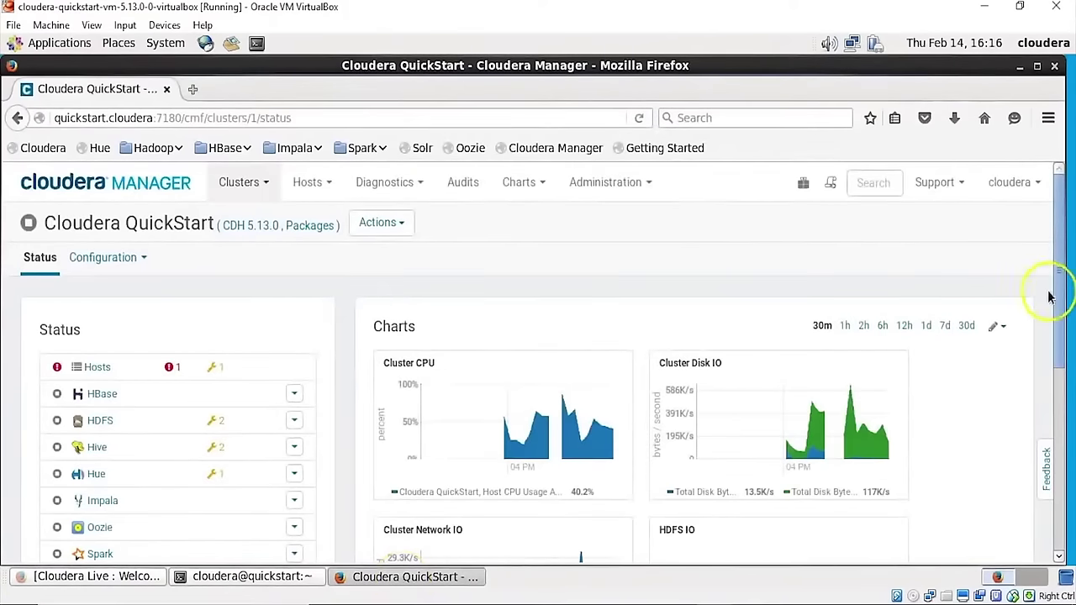
pyautogui.moveTo(1058, 283); pyautogui.dragTo(1065, 260)
pyautogui.click(831, 185)
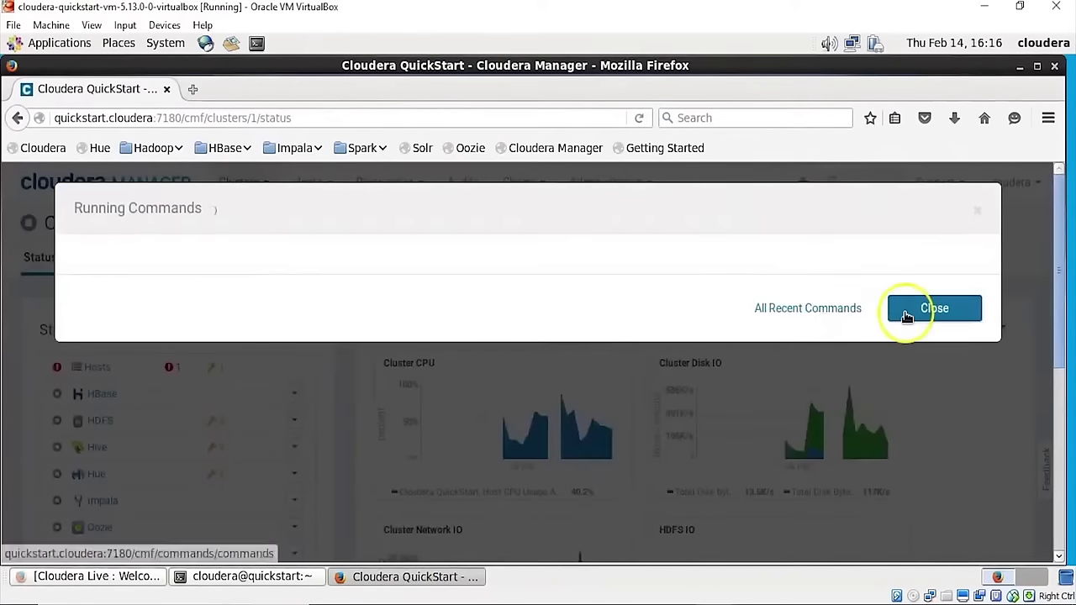
pyautogui.click(921, 353)
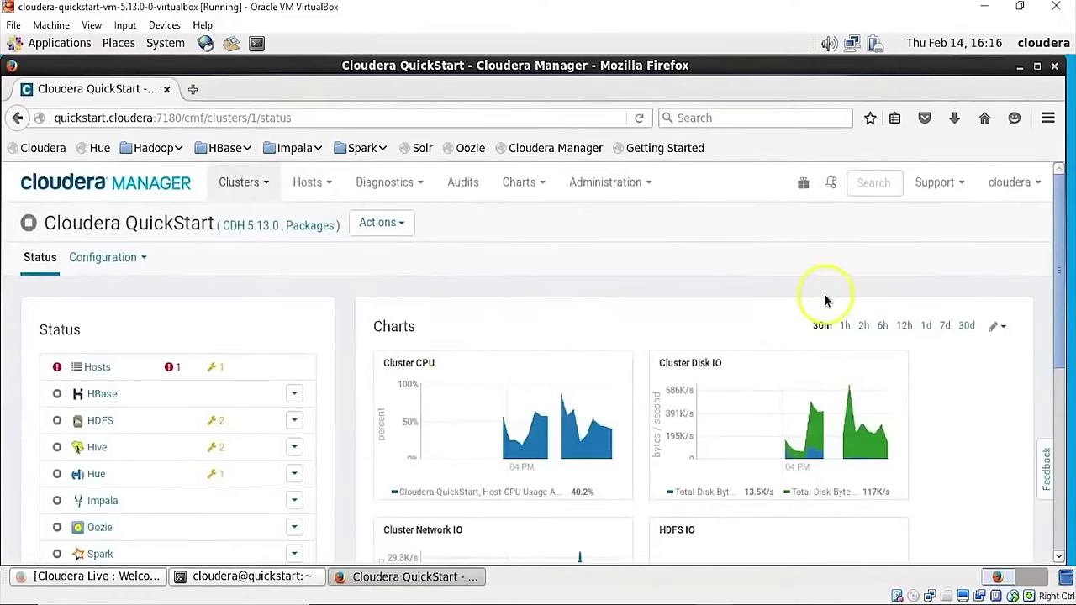
# Restart the Cloudera QuickStart cluster, confirm the restart, and close the command's progress dialog
pyautogui.moveTo(1063, 227)
pyautogui.mouseDown()
pyautogui.moveTo(1061, 276)
pyautogui.moveTo(1063, 233)
pyautogui.mouseUp()
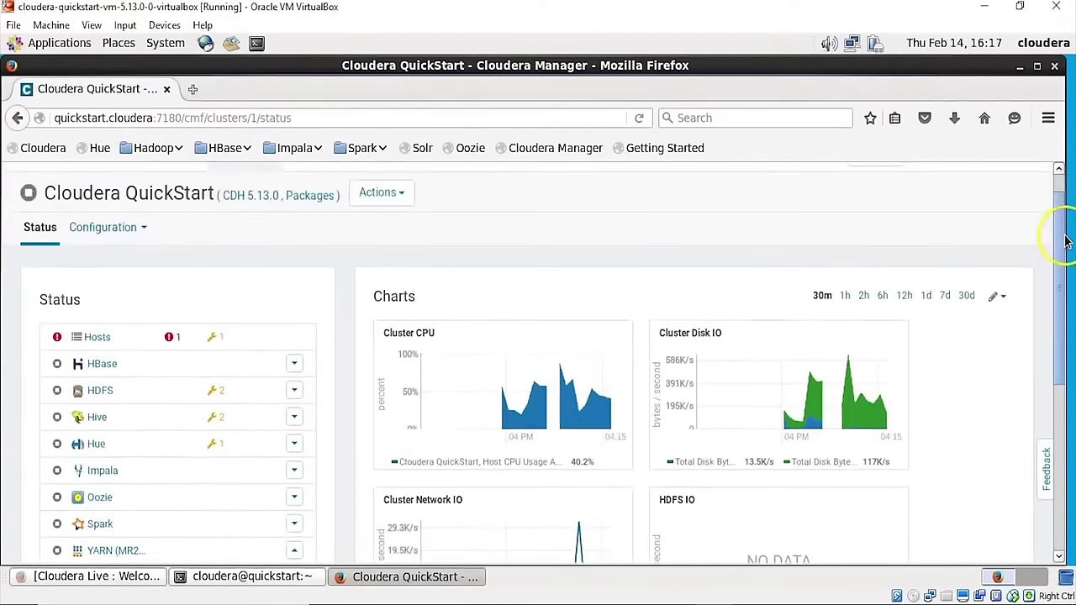
pyautogui.click(398, 198)
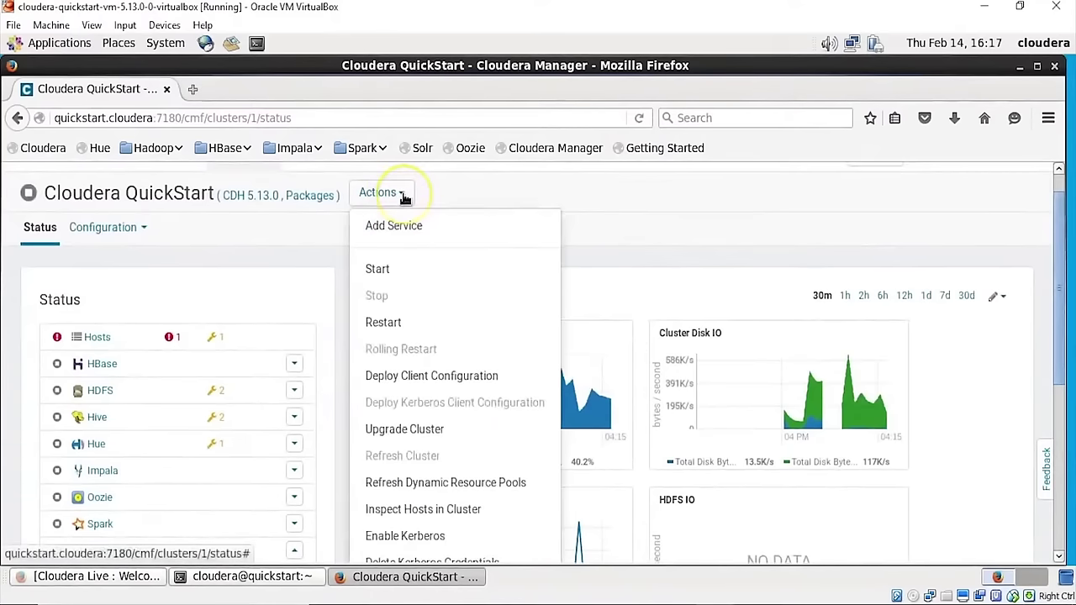
pyautogui.click(380, 328)
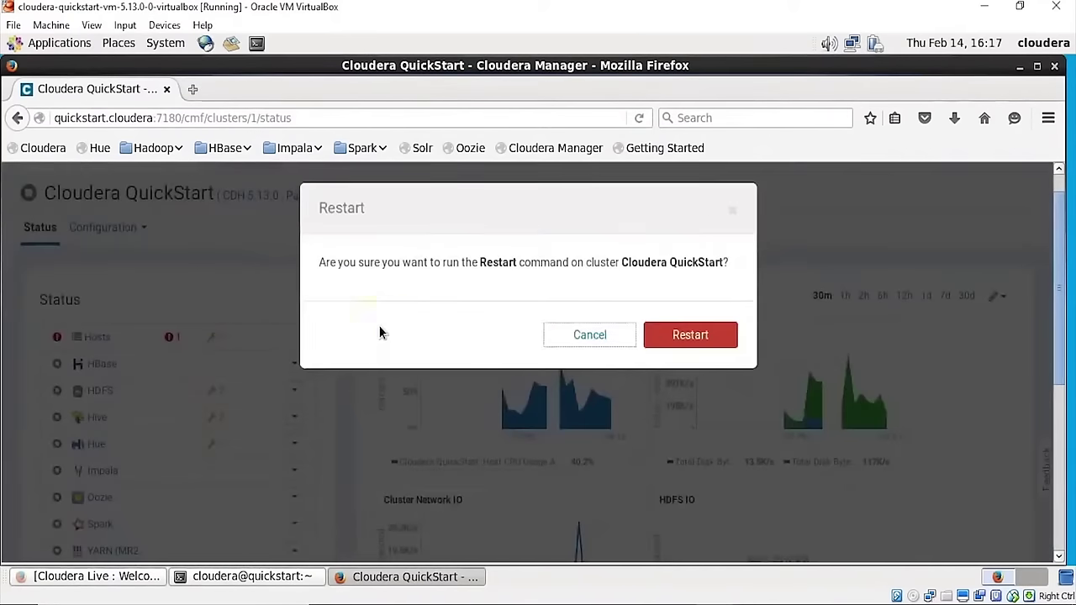
pyautogui.click(702, 335)
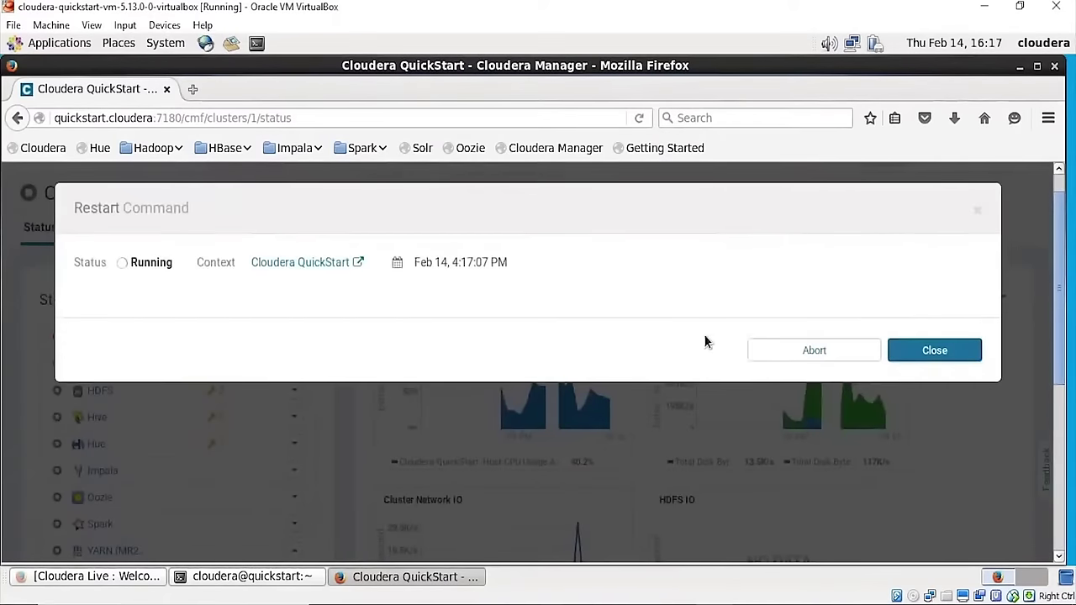
pyautogui.click(930, 351)
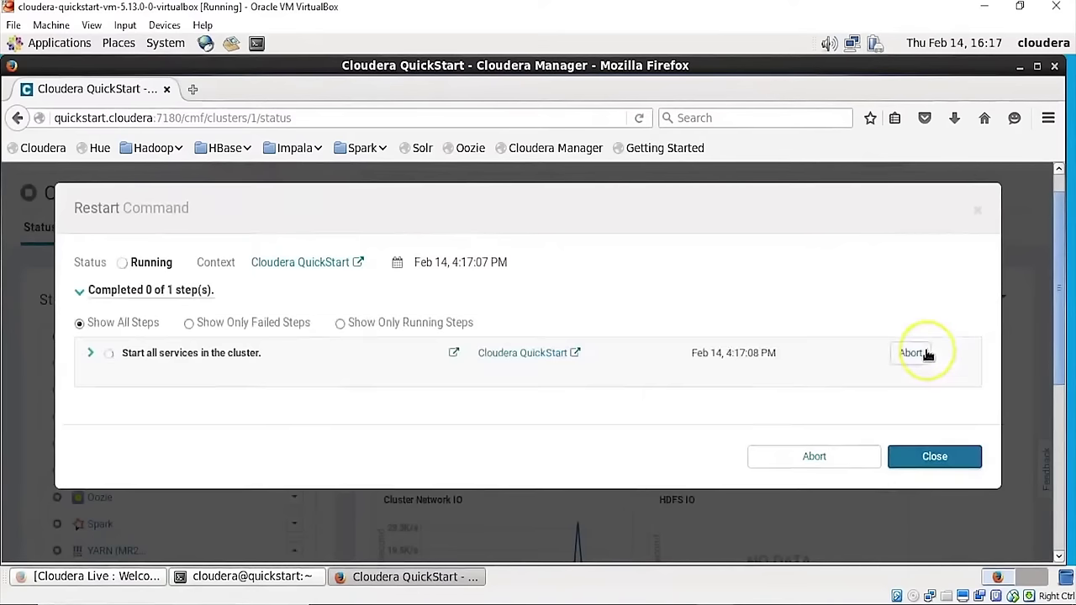
pyautogui.click(918, 456)
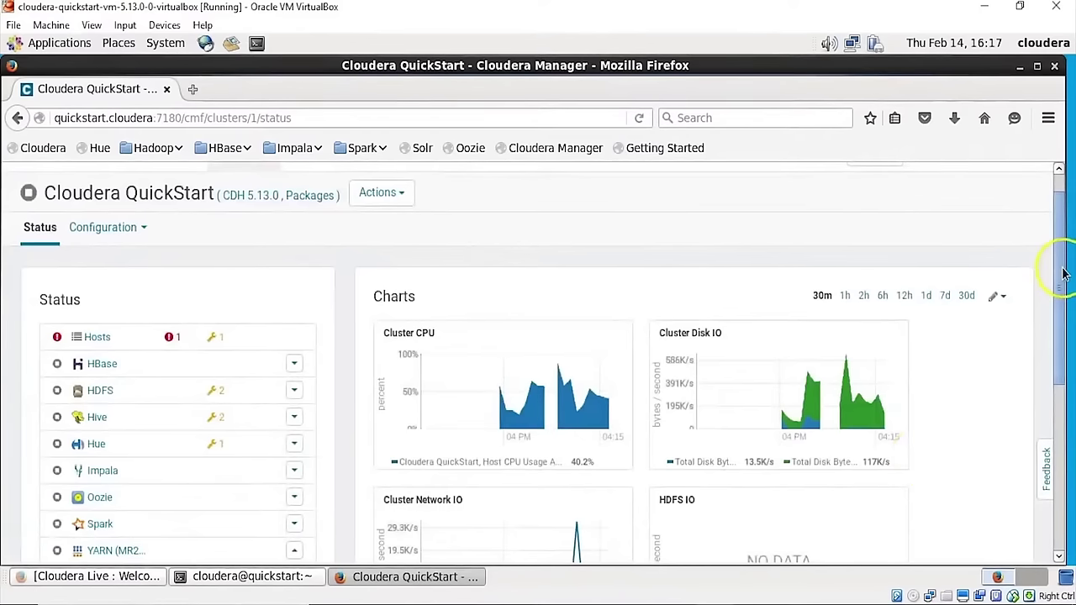
pyautogui.moveTo(1069, 277); pyautogui.dragTo(1070, 211)
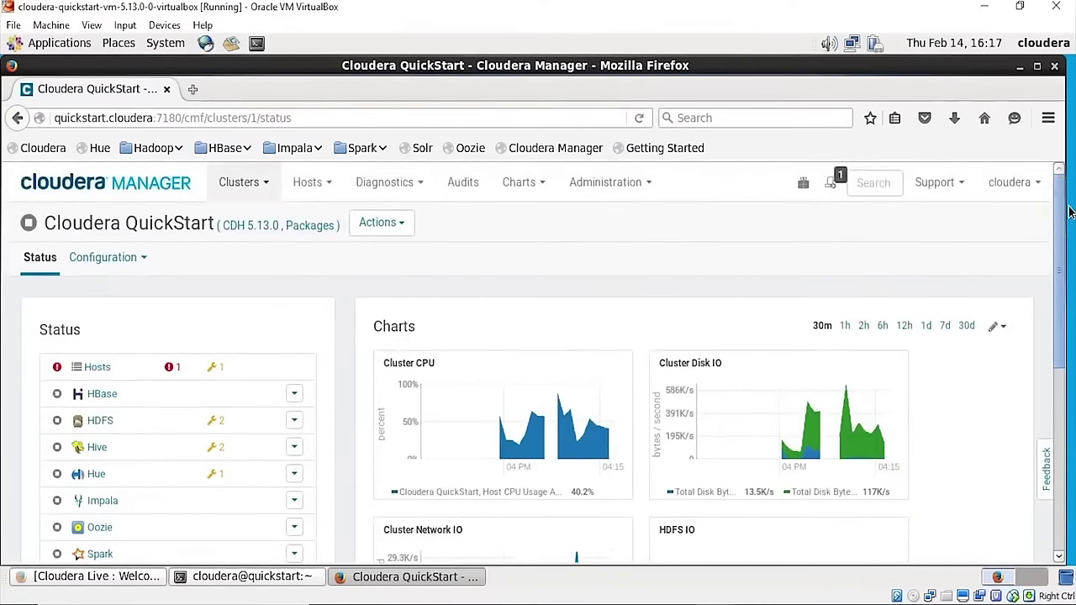